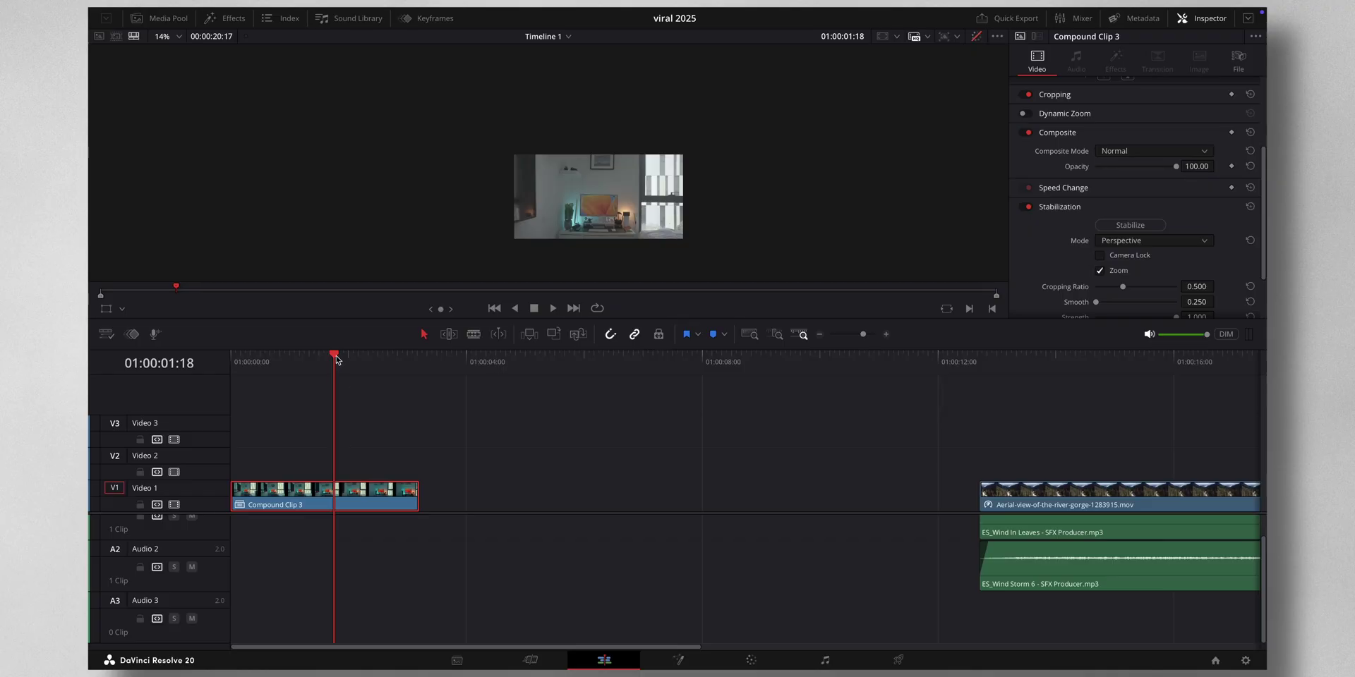
# - Add a speed point to Compound Clip 3 and speed up the clip's second part
pyautogui.moveTo(336, 359); pyautogui.dragTo(292, 356)
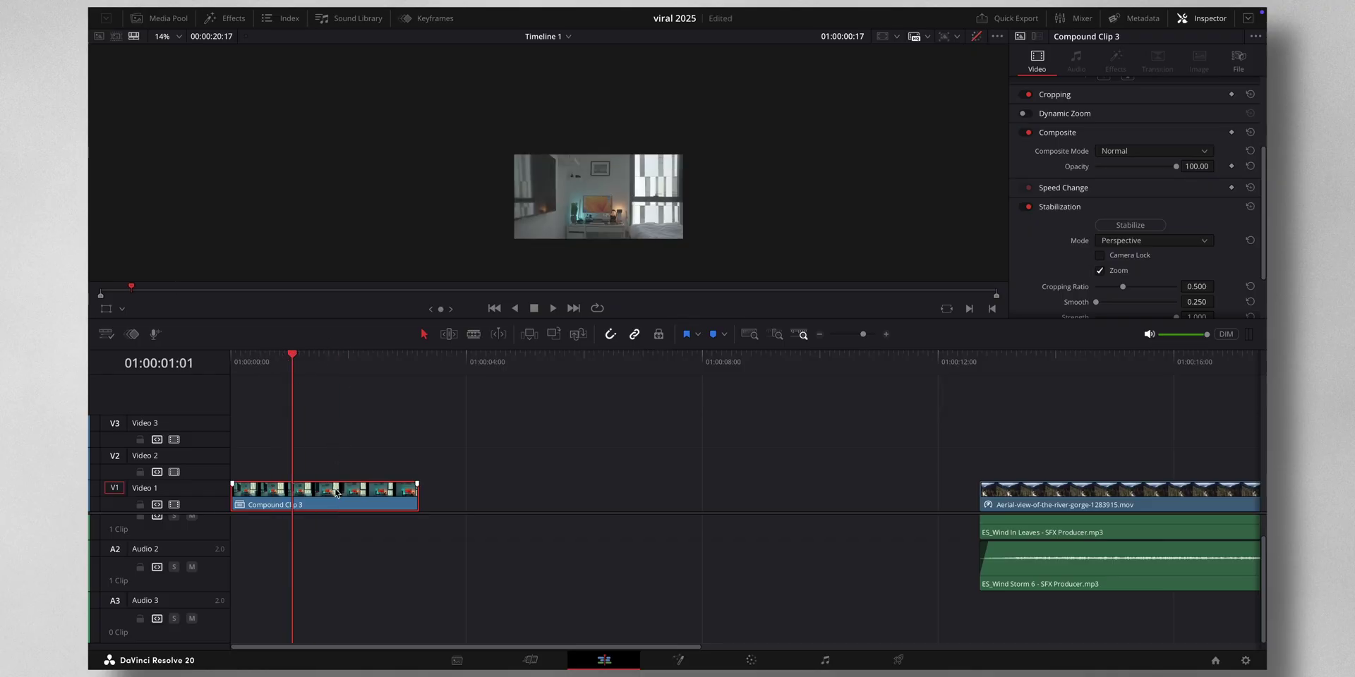
pyautogui.rightClick(337, 493)
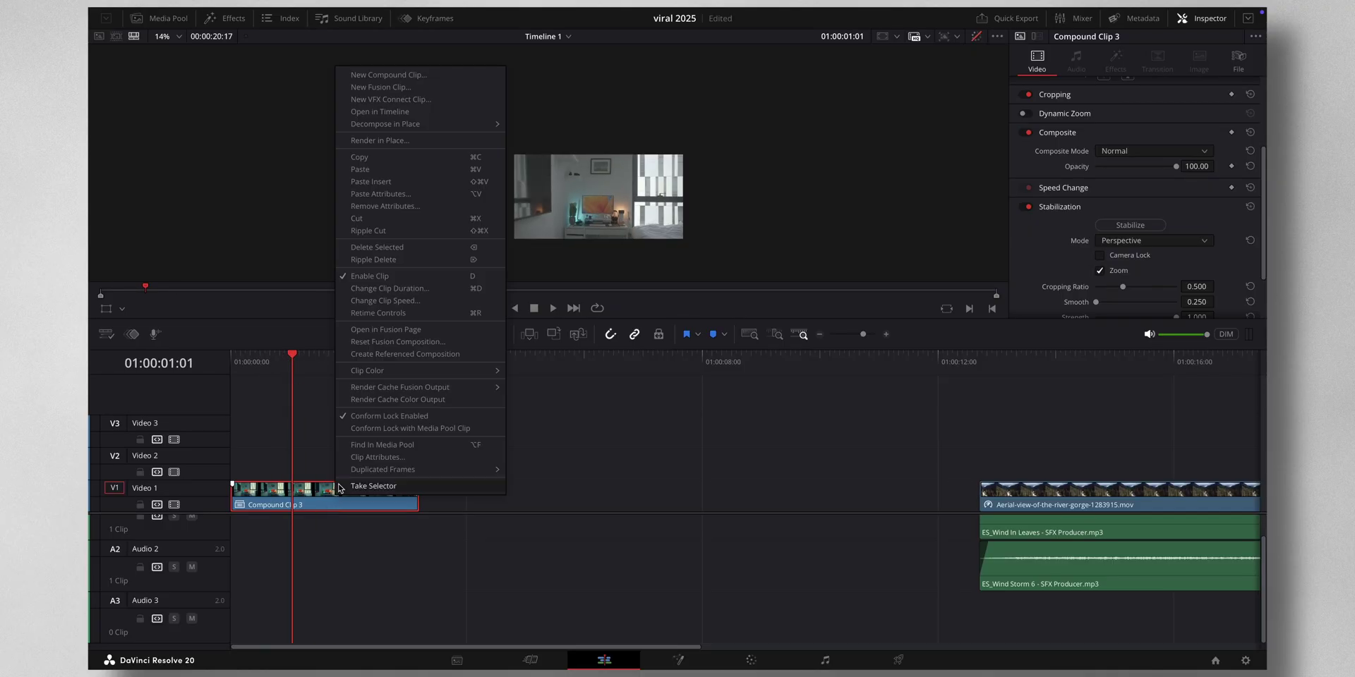
pyautogui.click(376, 315)
pyautogui.press('space')
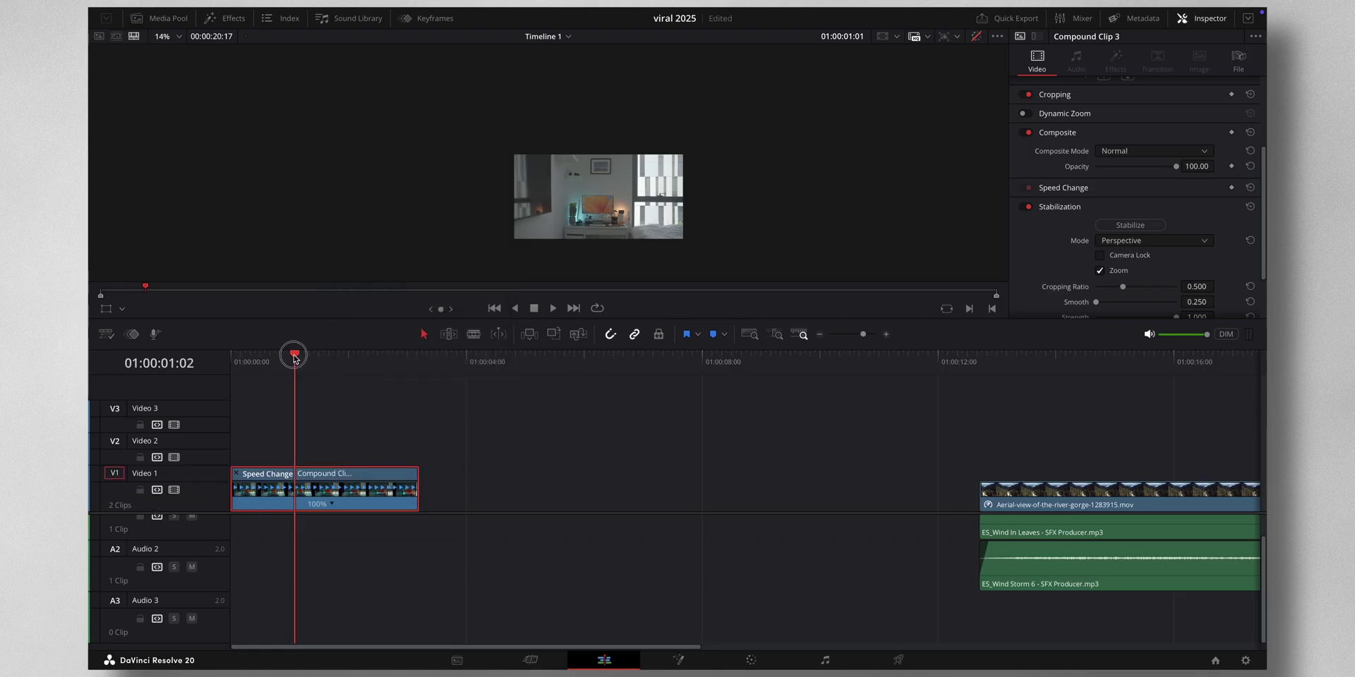
pyautogui.click(331, 504)
pyautogui.click(349, 523)
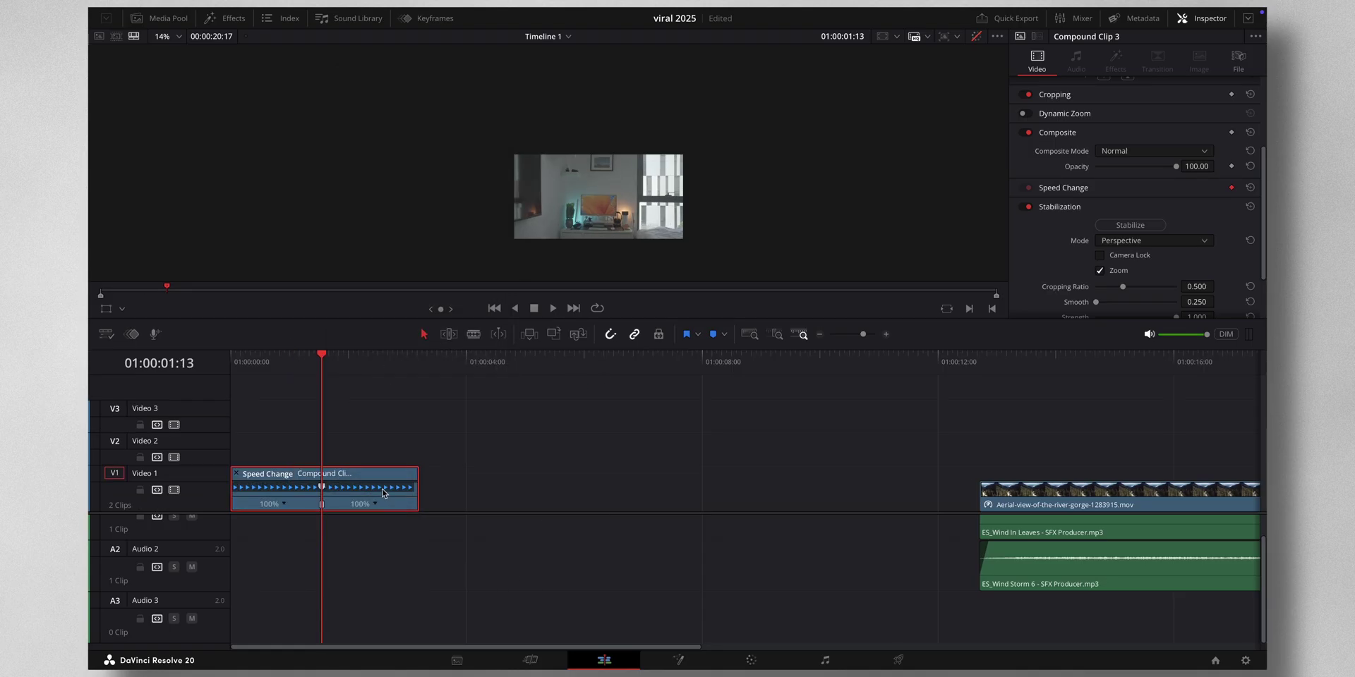
pyautogui.moveTo(416, 478); pyautogui.dragTo(334, 481)
# - Move the speed point earlier and shorten the fast segment to 1083%
pyautogui.click(886, 334)
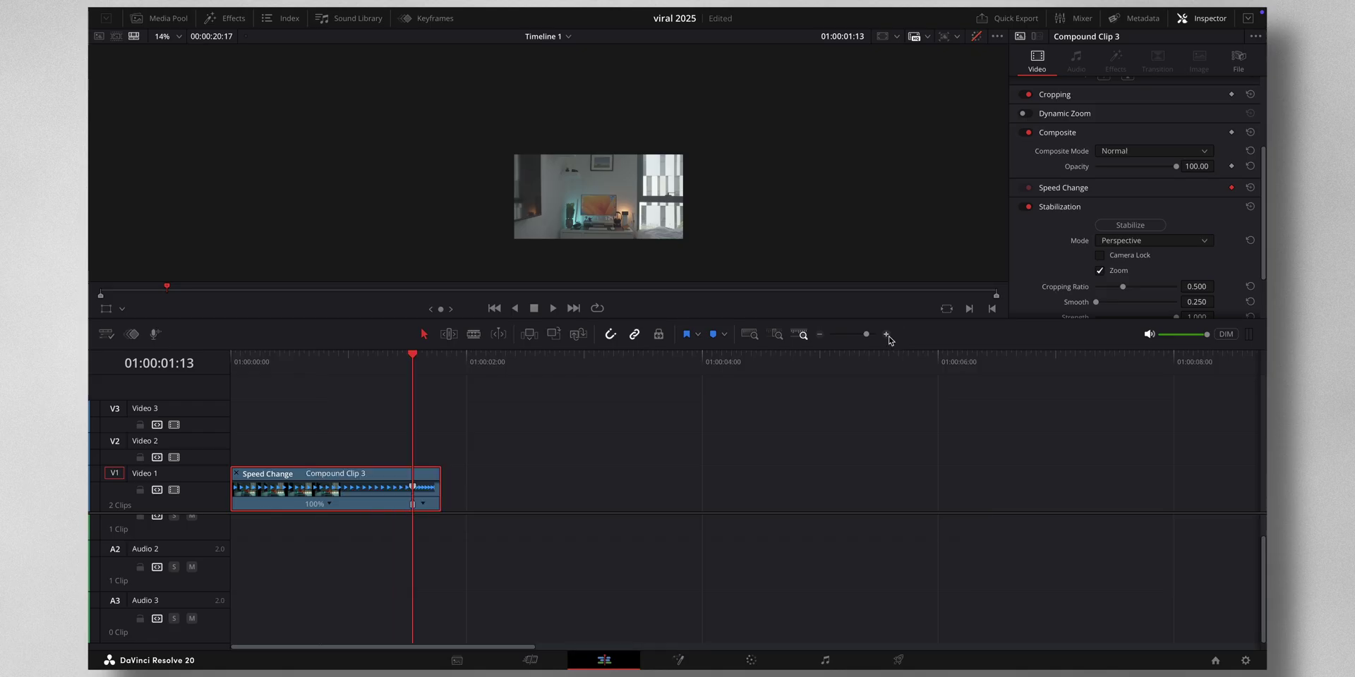
pyautogui.click(885, 334)
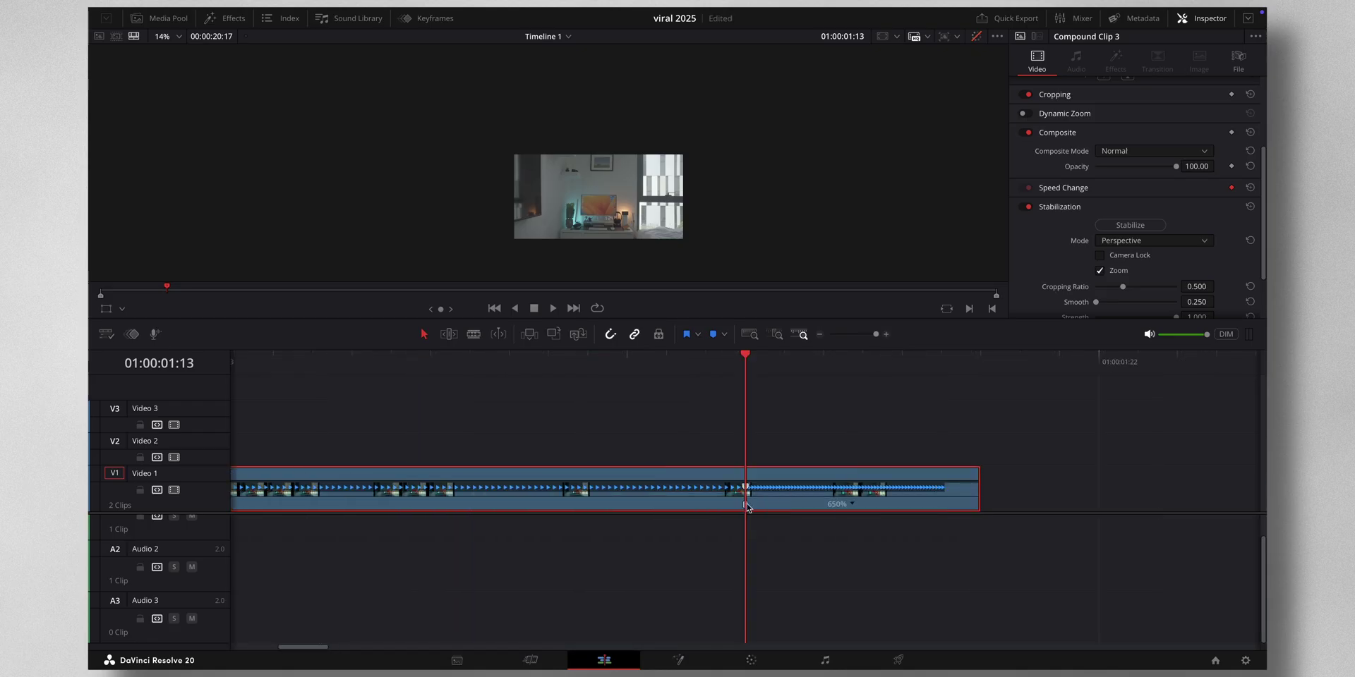
pyautogui.moveTo(747, 507); pyautogui.dragTo(614, 504)
pyautogui.moveTo(858, 477); pyautogui.dragTo(789, 482)
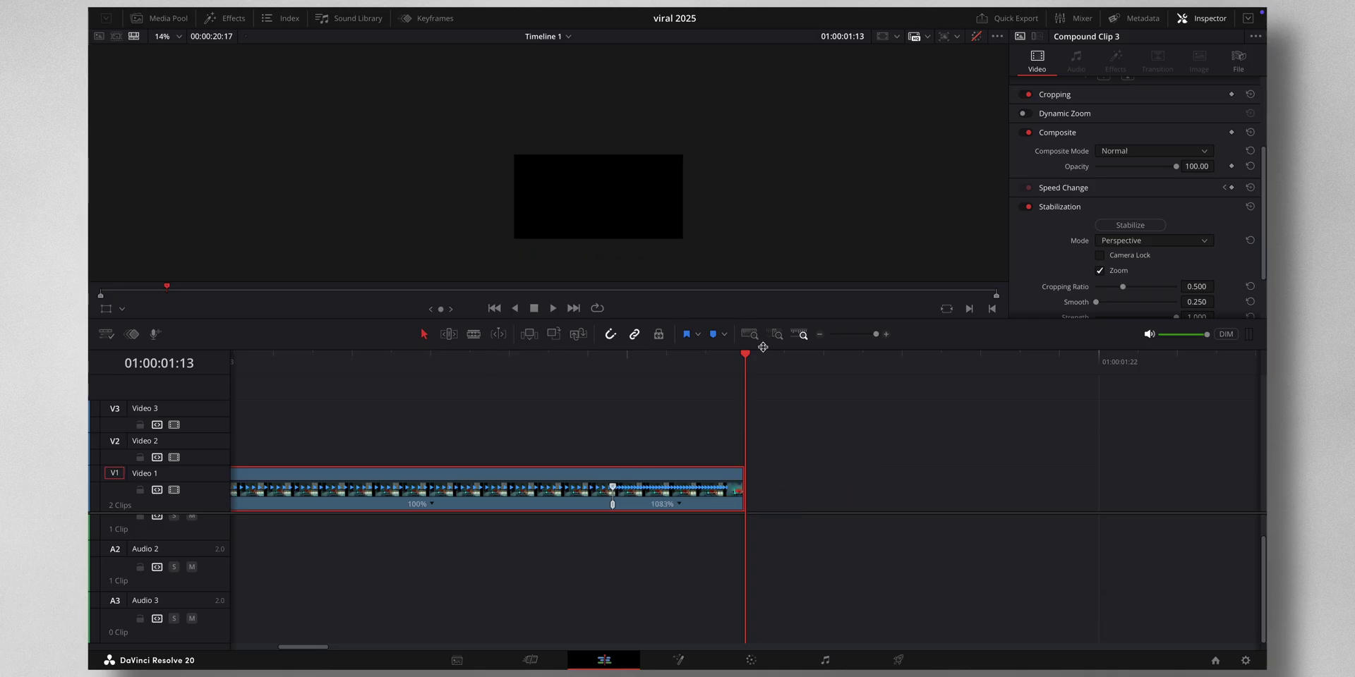
pyautogui.click(819, 335)
# - Play back the 100%-to-1083% speed ramp and park just before the ramp
pyautogui.moveTo(360, 369); pyautogui.dragTo(235, 369)
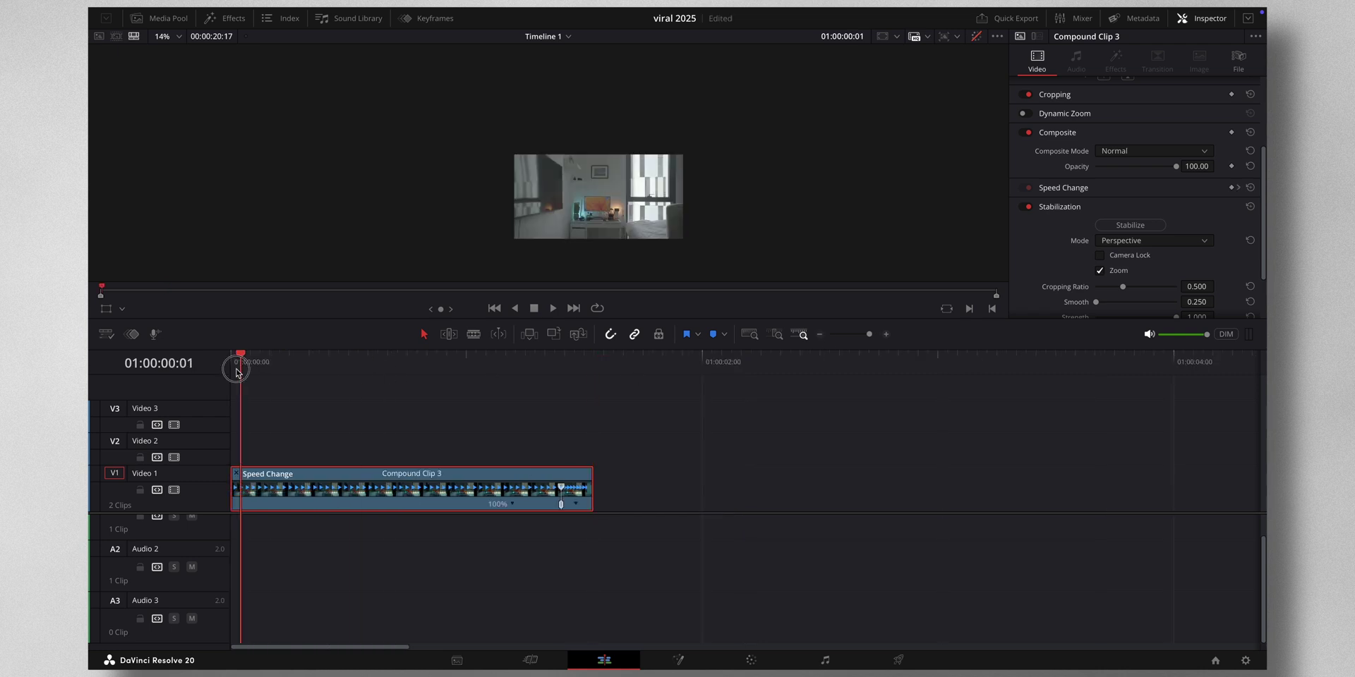
pyautogui.press('space')
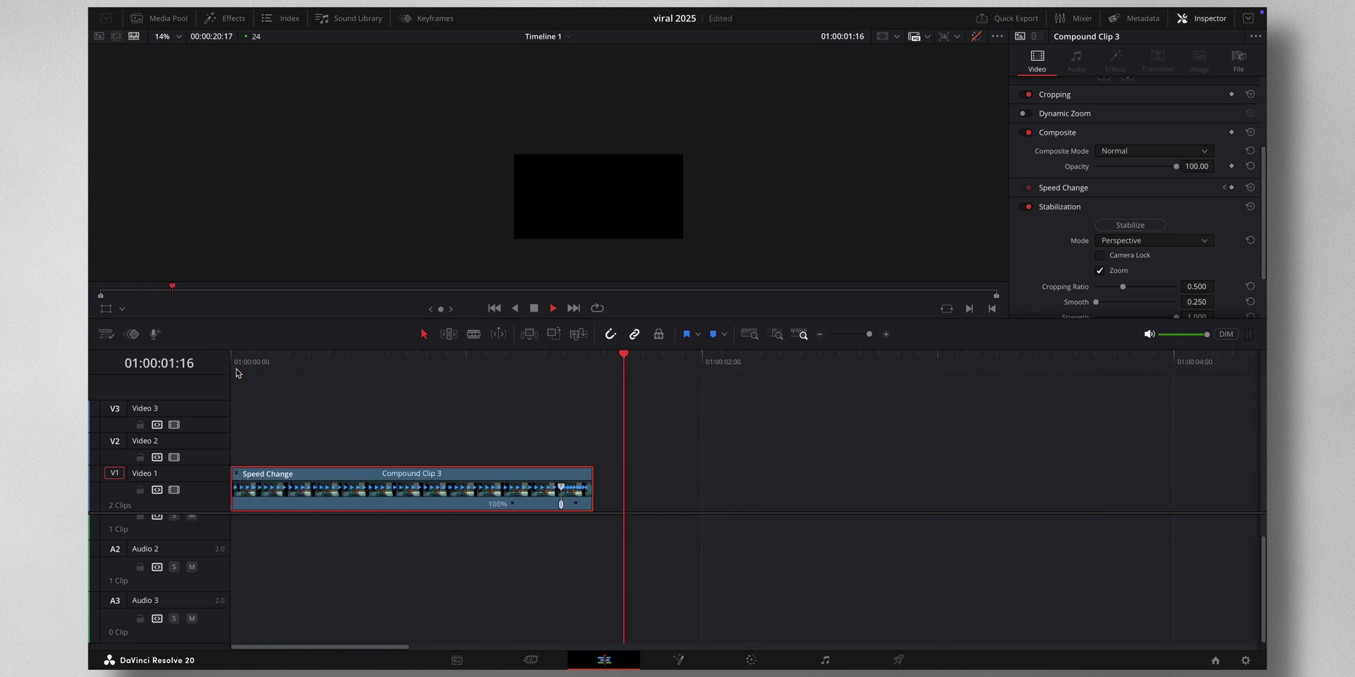
pyautogui.press('space')
pyautogui.click(378, 374)
pyautogui.press('space')
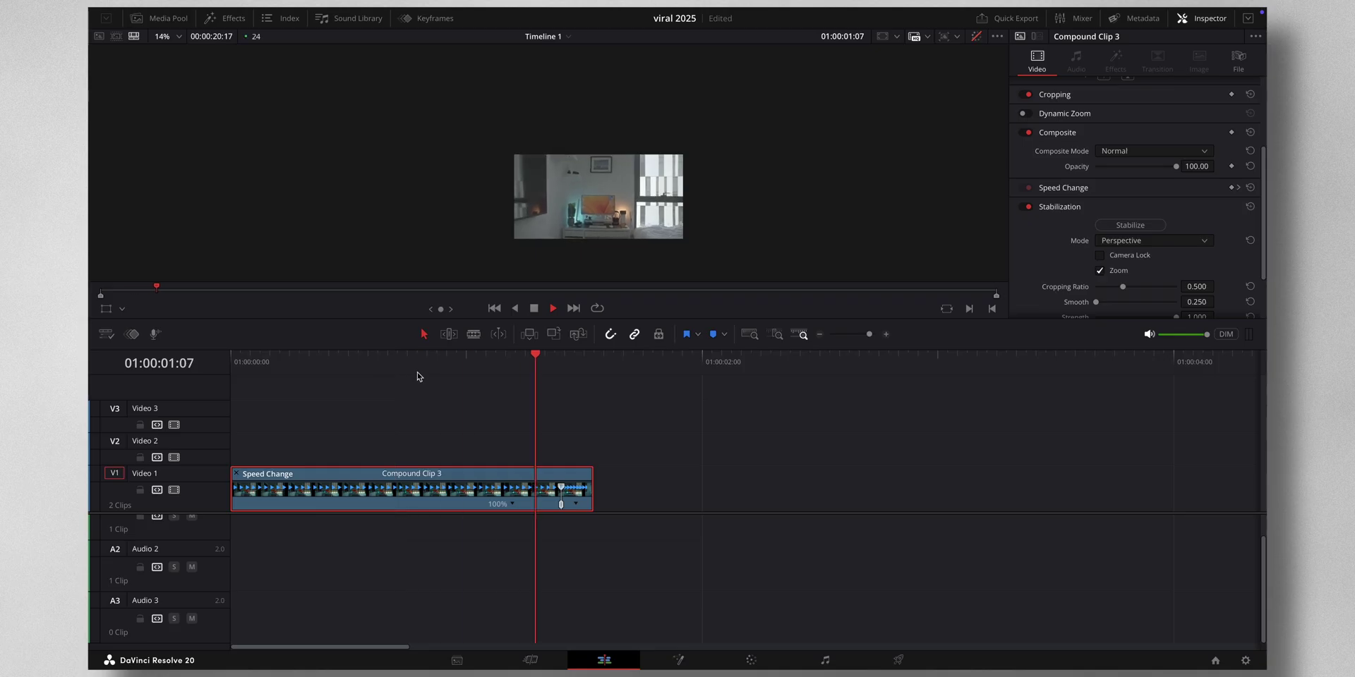
pyautogui.click(507, 371)
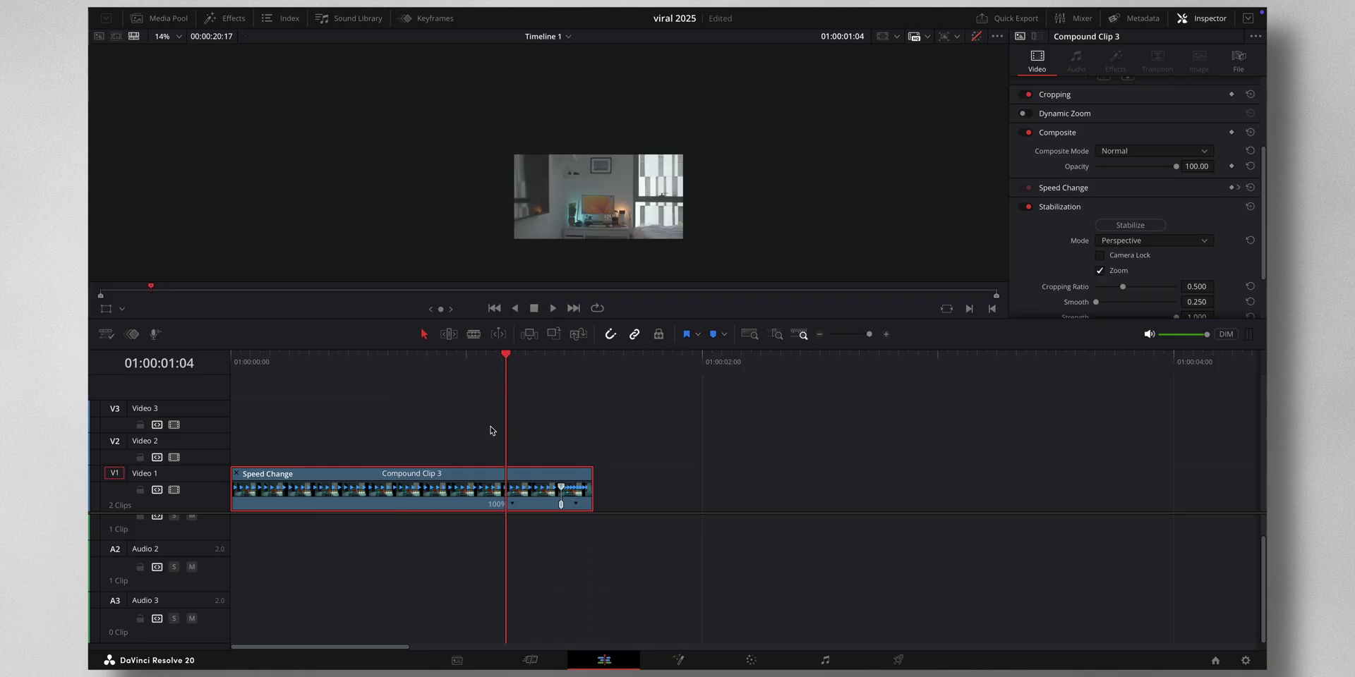
# - Make the retime speed keyframe smooth and drag its bezier handle left to ease the ramp
pyautogui.click(426, 26)
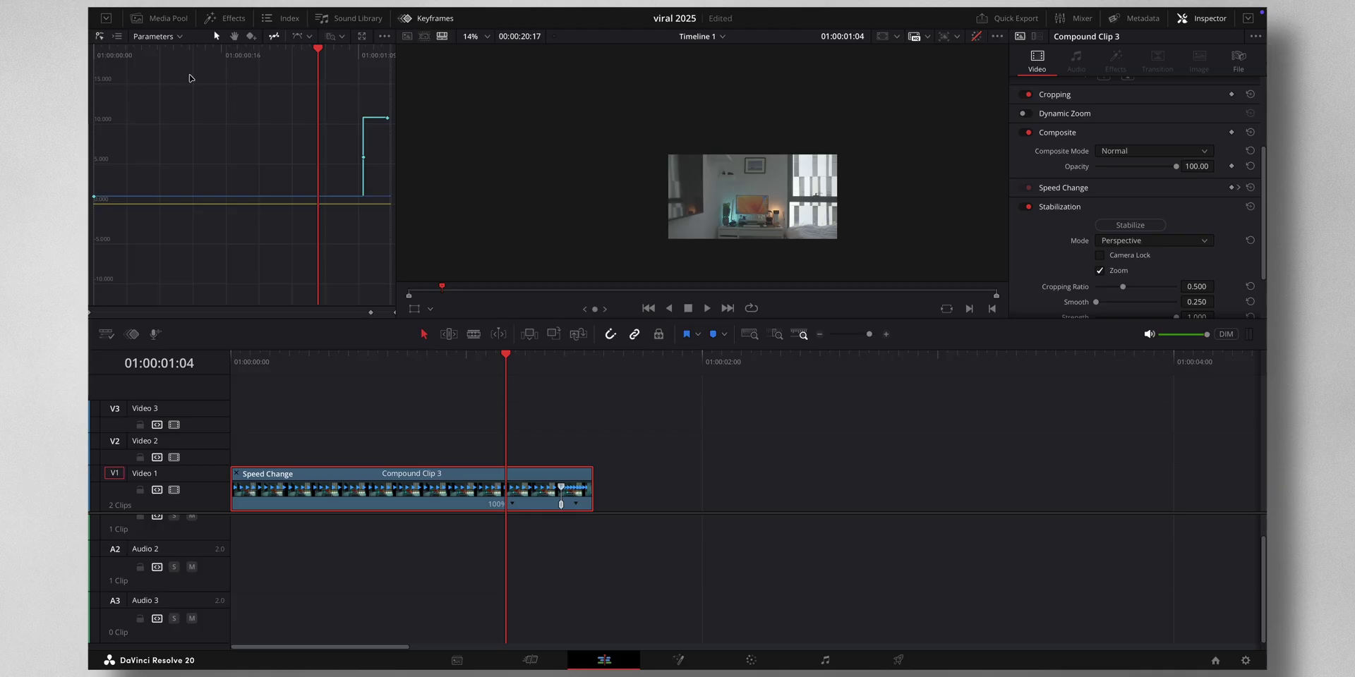
pyautogui.click(117, 37)
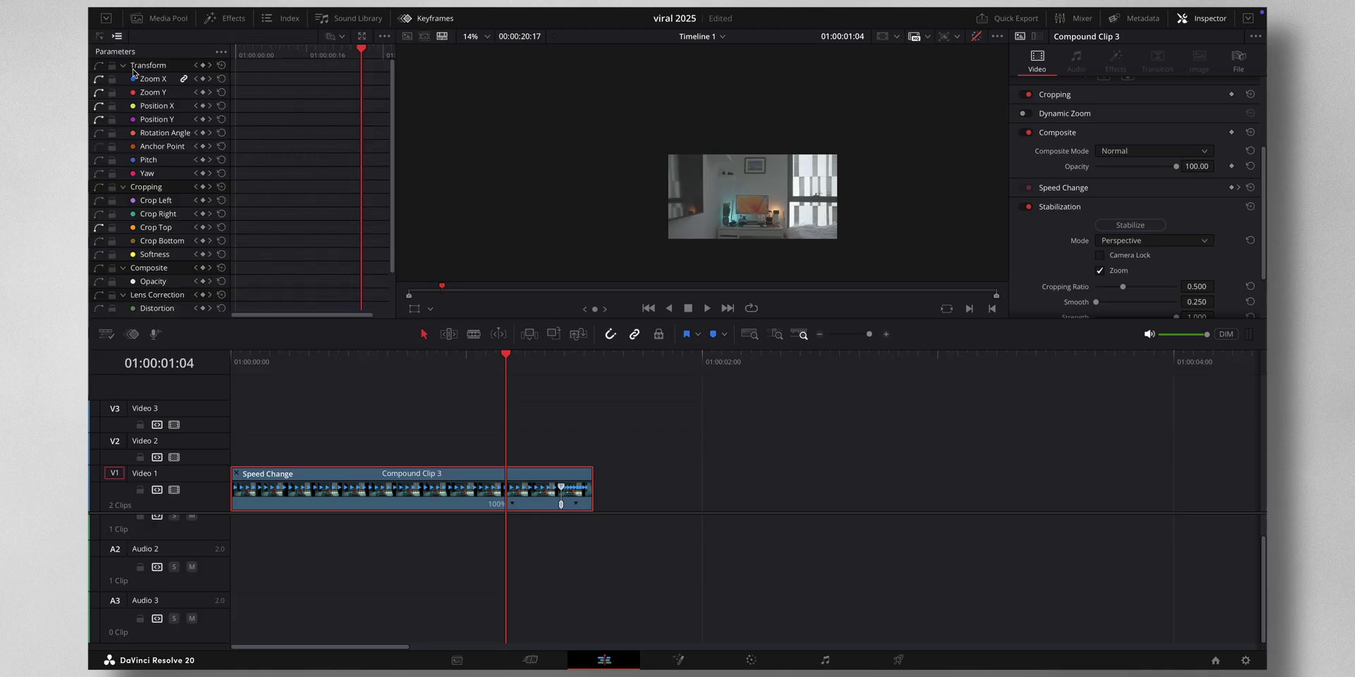
pyautogui.click(99, 38)
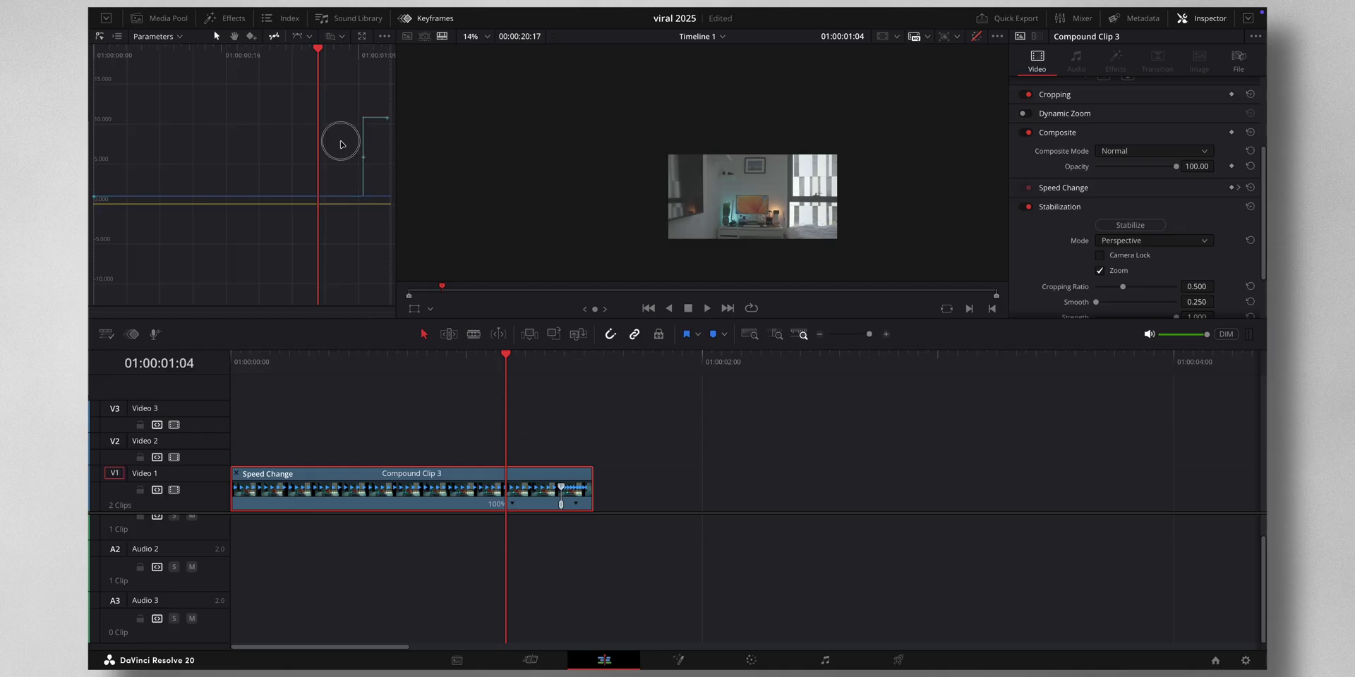
pyautogui.moveTo(341, 141); pyautogui.dragTo(386, 169)
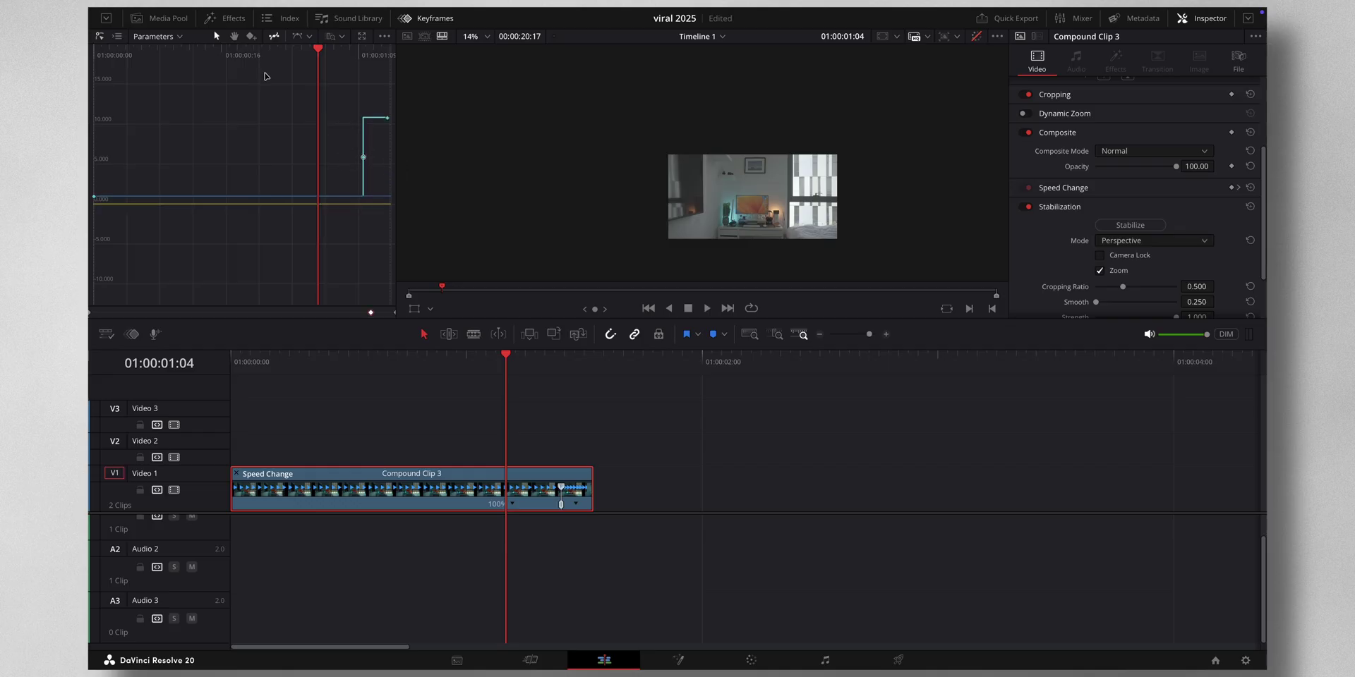
pyautogui.click(298, 36)
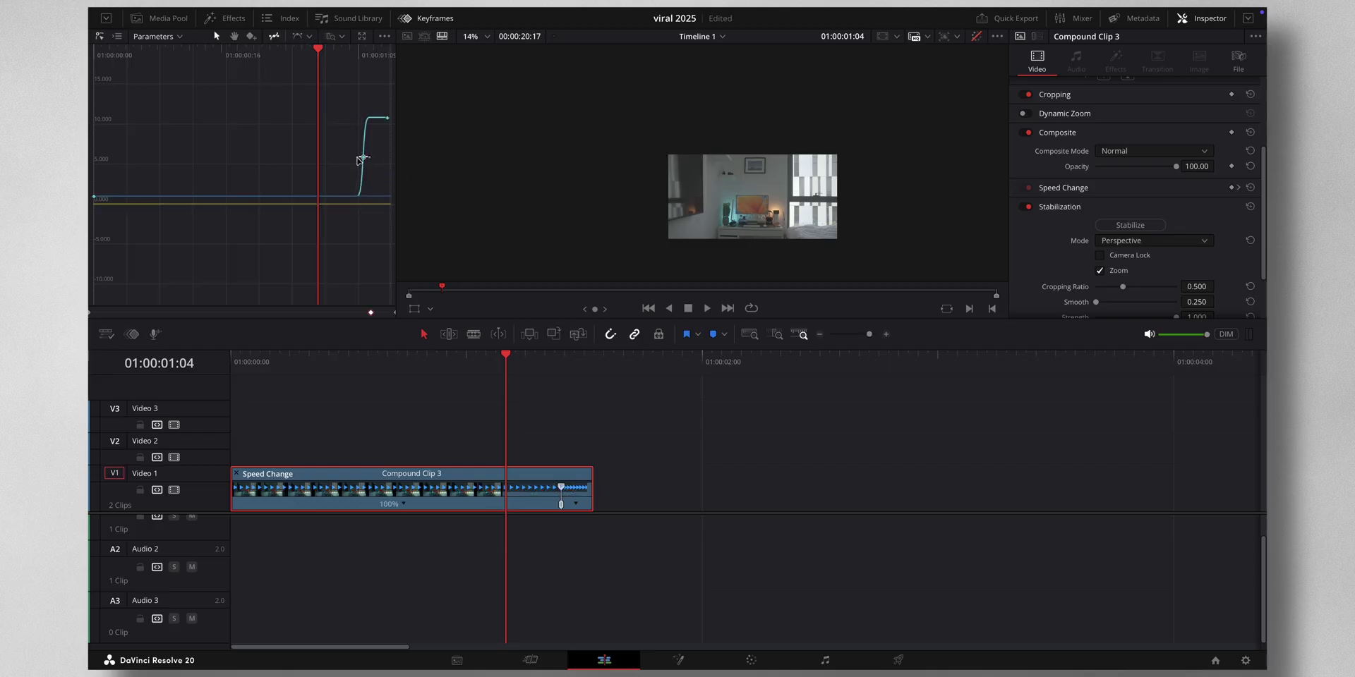
pyautogui.moveTo(361, 160); pyautogui.dragTo(209, 160)
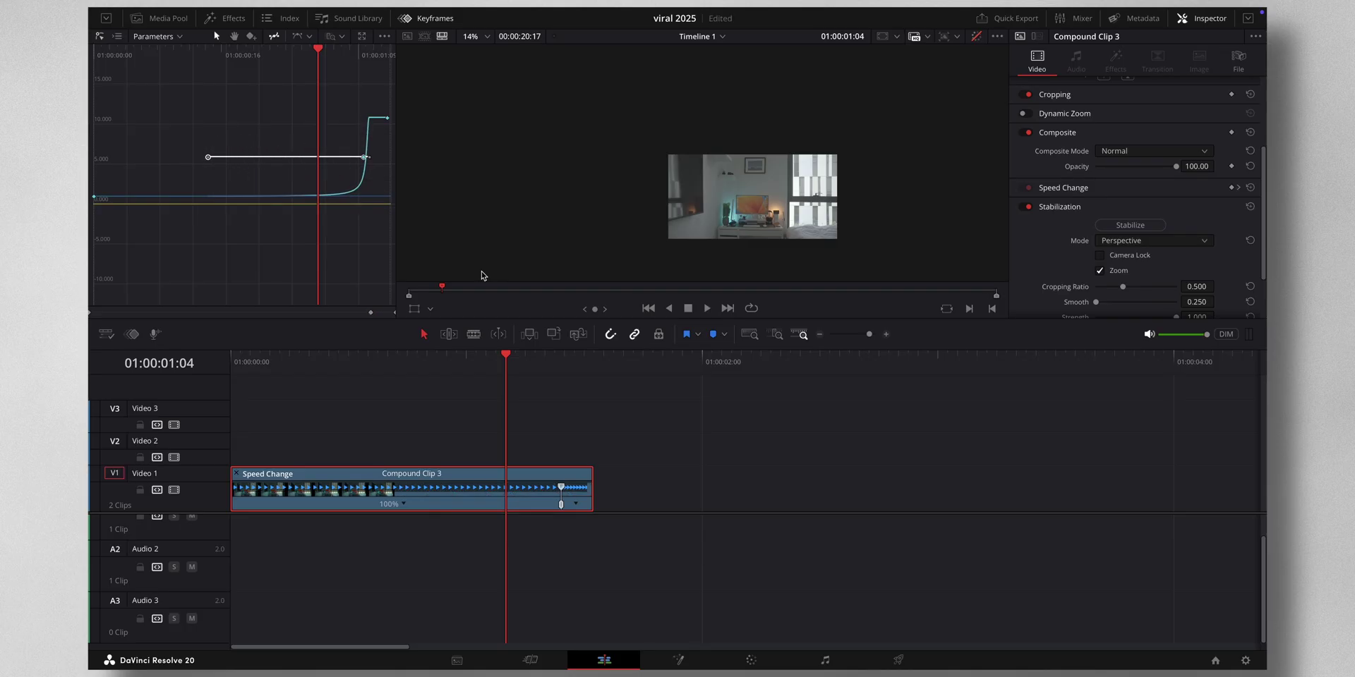
# - Play back the eased speed ramp from the timeline start and reselect Compound Clip 3
pyautogui.click(242, 378)
pyautogui.moveTo(272, 366); pyautogui.dragTo(221, 364)
pyautogui.press('space')
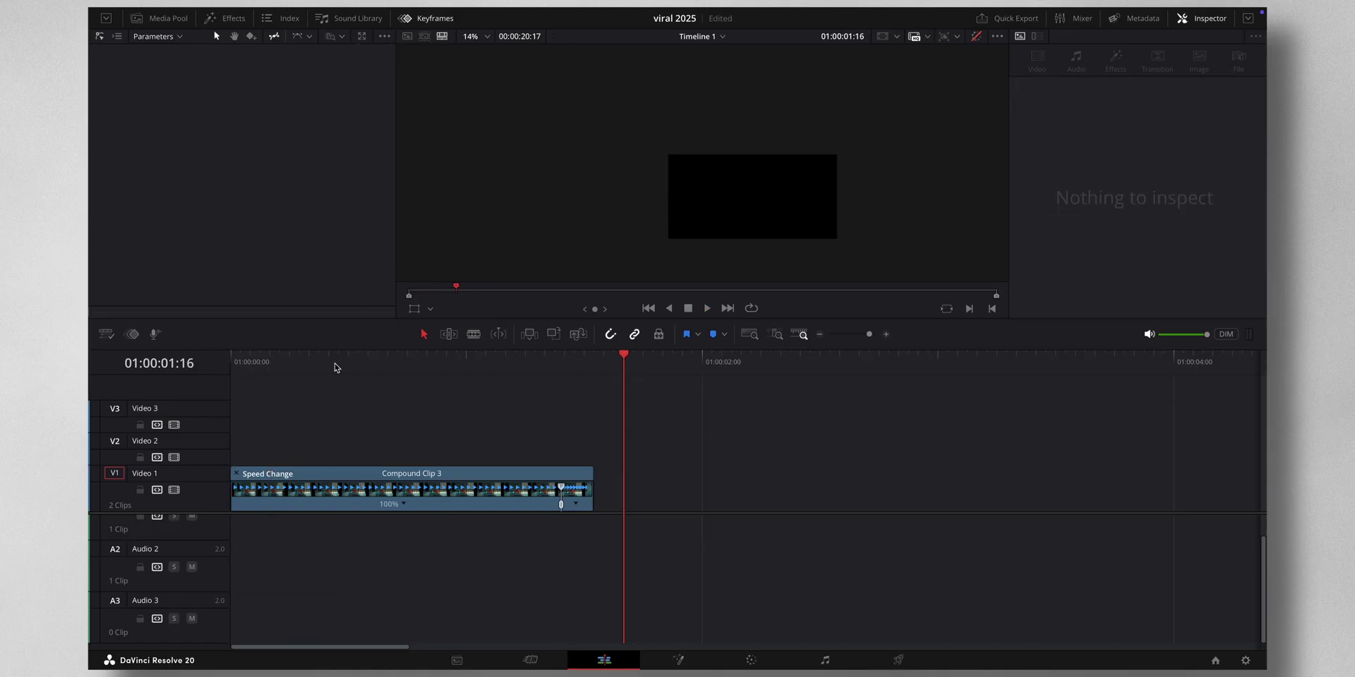
pyautogui.click(227, 361)
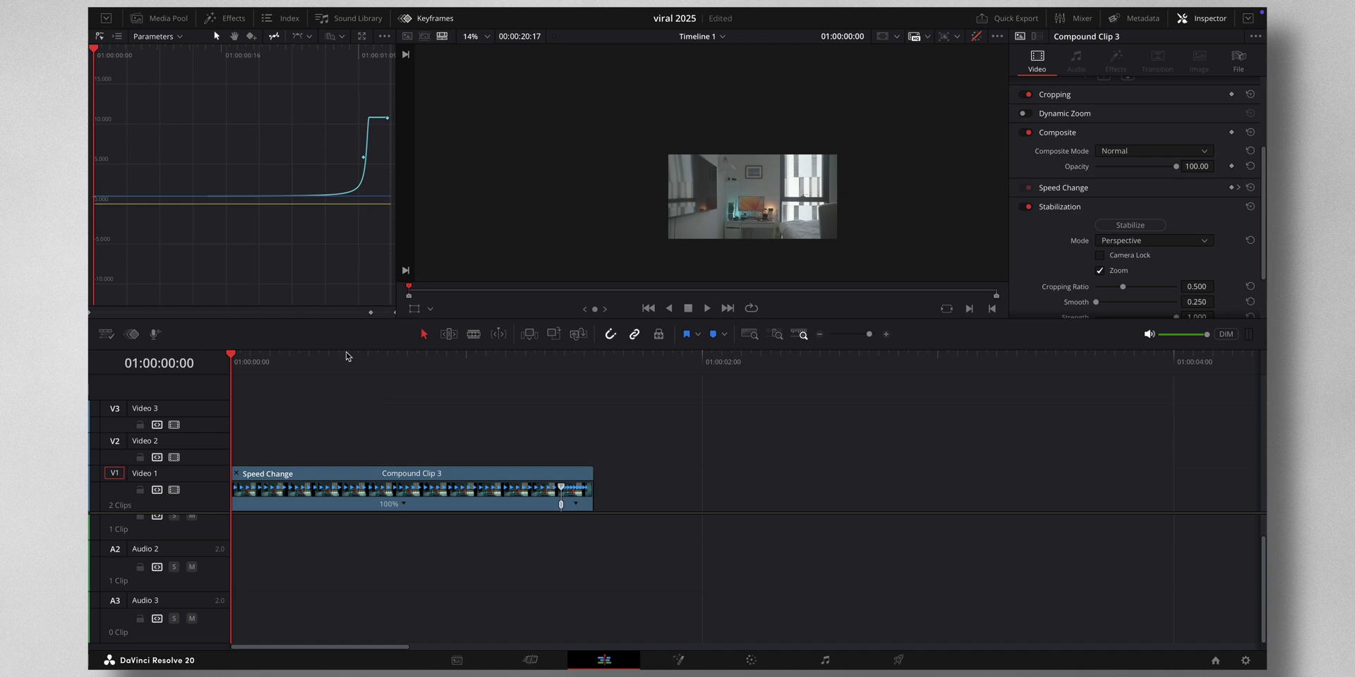
pyautogui.moveTo(242, 355); pyautogui.dragTo(339, 356)
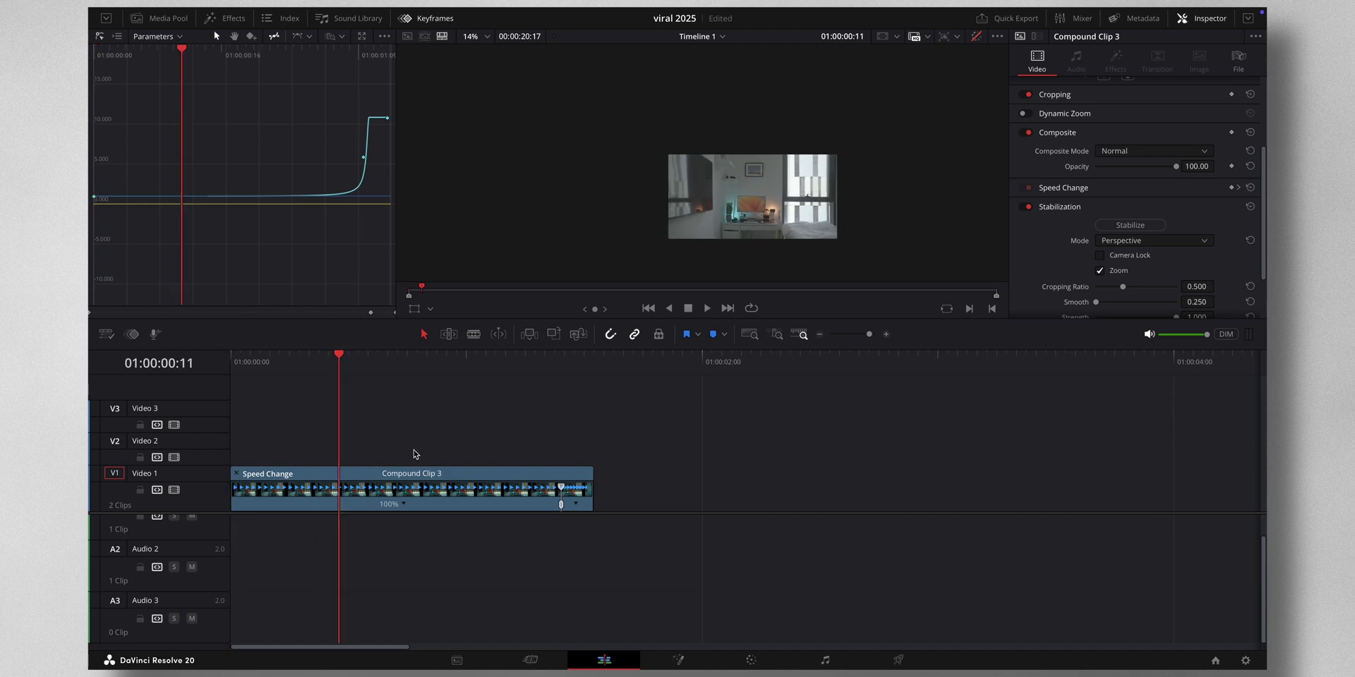
pyautogui.click(415, 493)
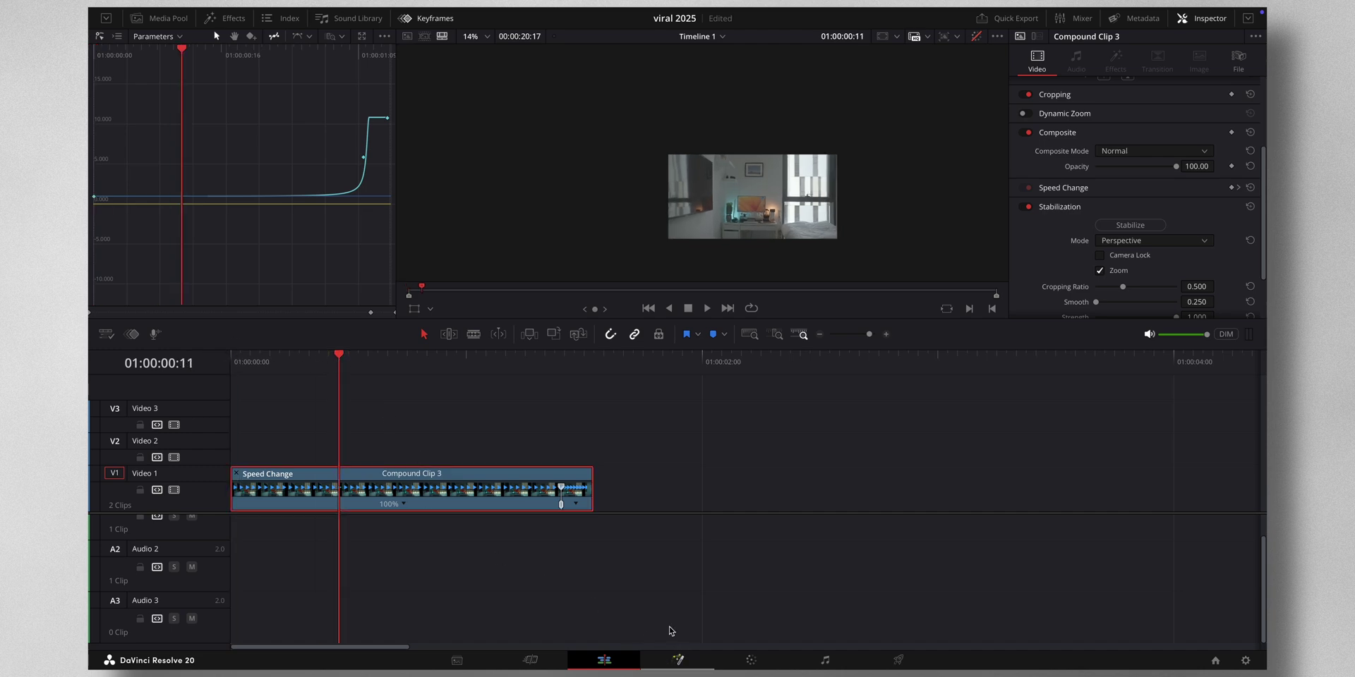
# - Open Compound Clip 3 in Fusion and move MediaIn1 and MediaOut1 lower in the node graph
pyautogui.click(678, 658)
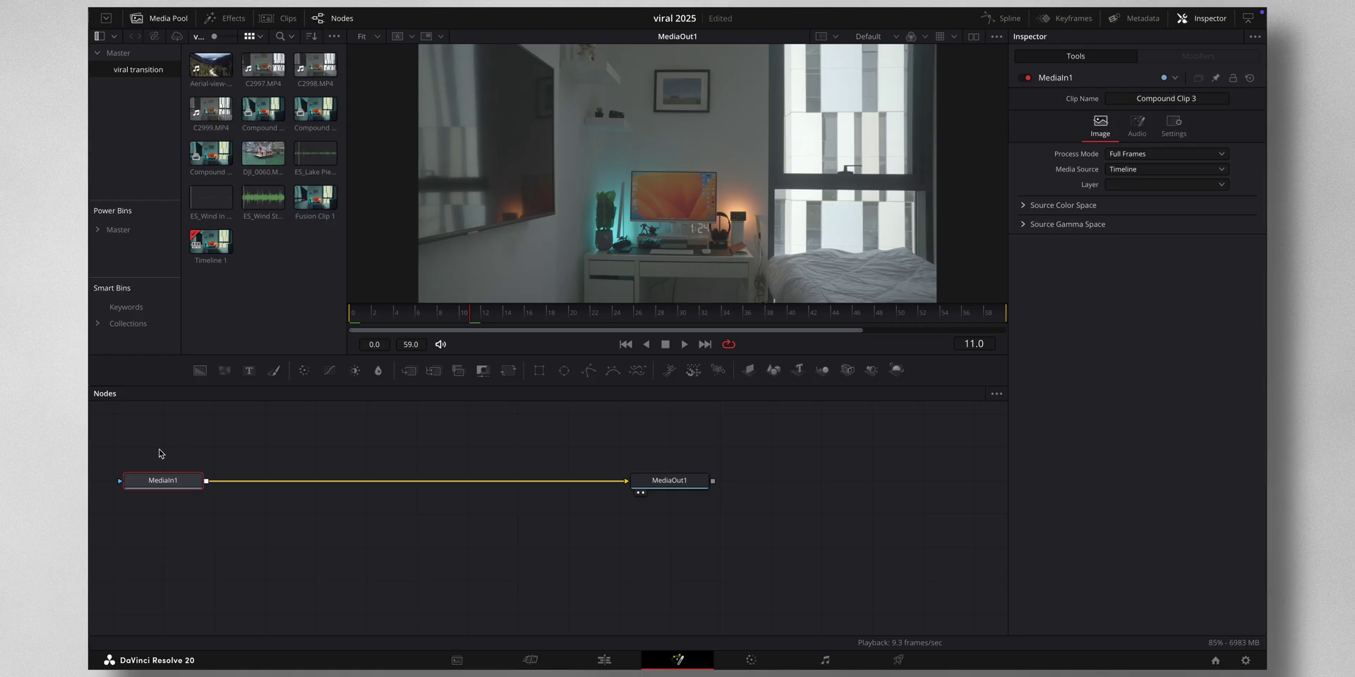
pyautogui.moveTo(159, 453); pyautogui.dragTo(808, 563)
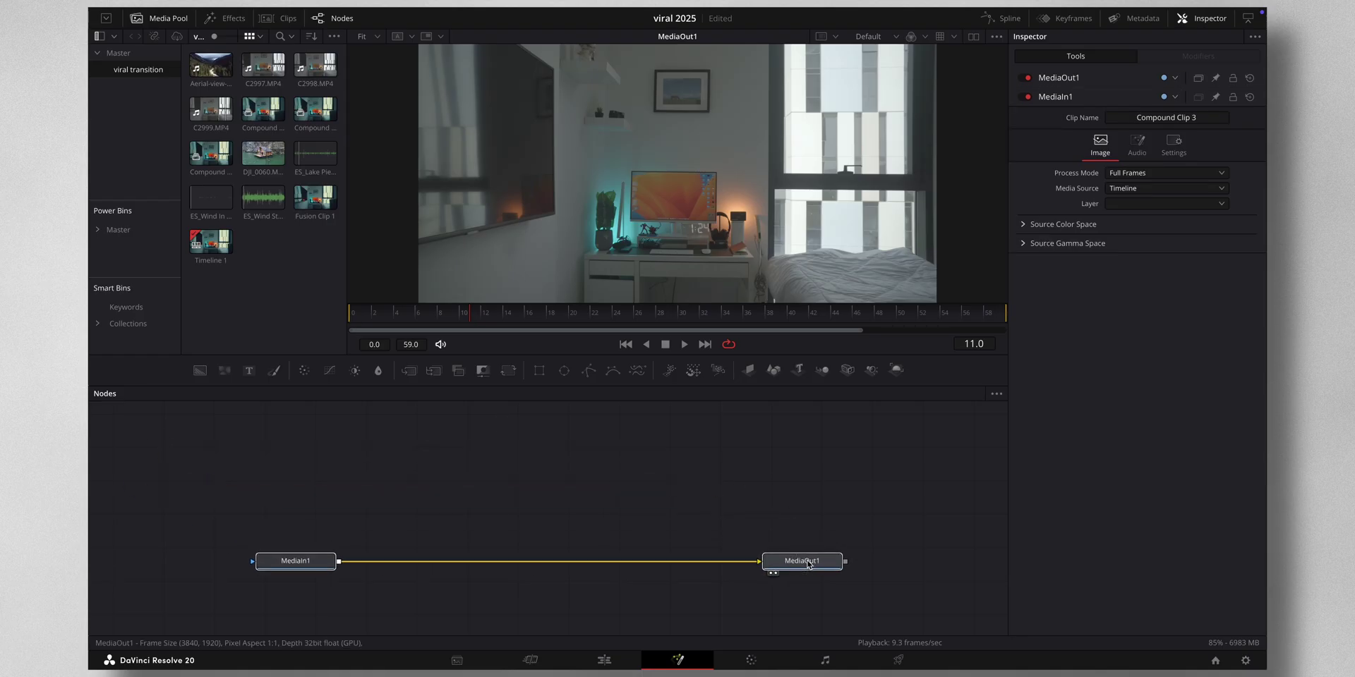
pyautogui.keyDown('ctrl'); pyautogui.click(808, 563); pyautogui.keyUp('ctrl')
# - Insert a Tracker node after MediaIn1 via the 'tra' search and show its operation options
pyautogui.hotkey('shift', 'space')
pyautogui.write('tra')
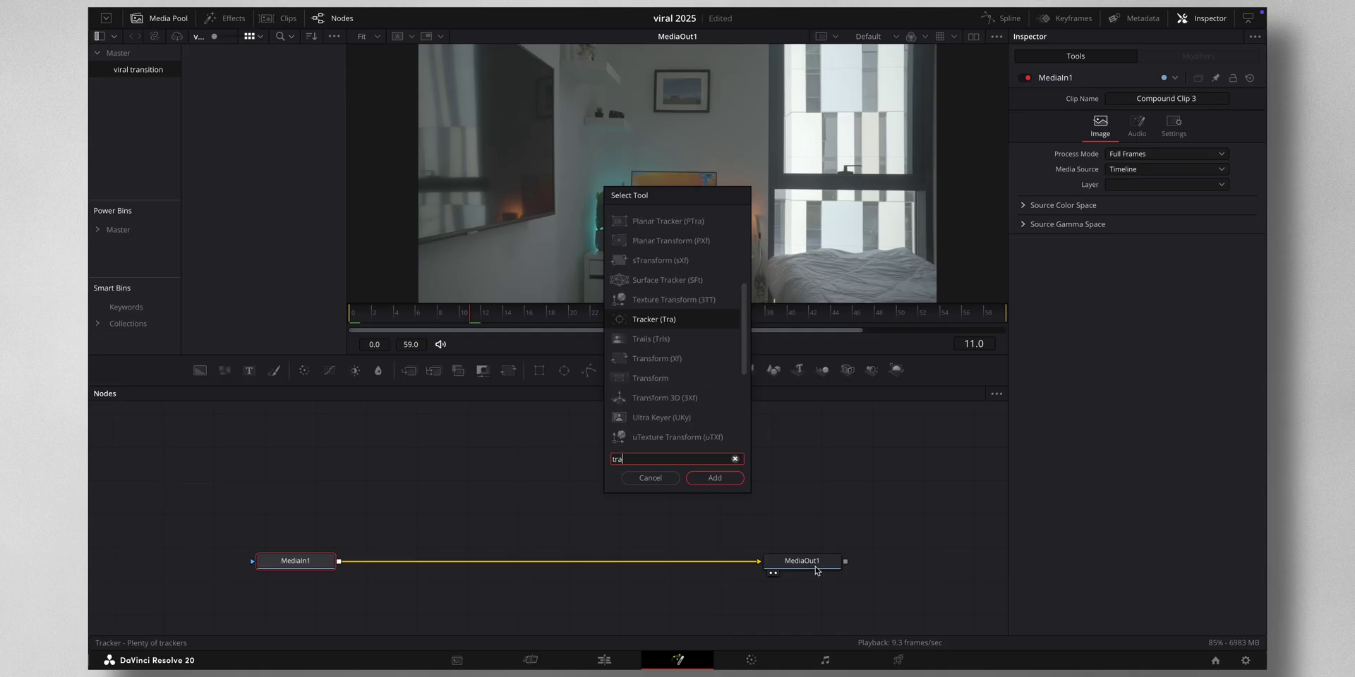
pyautogui.click(705, 479)
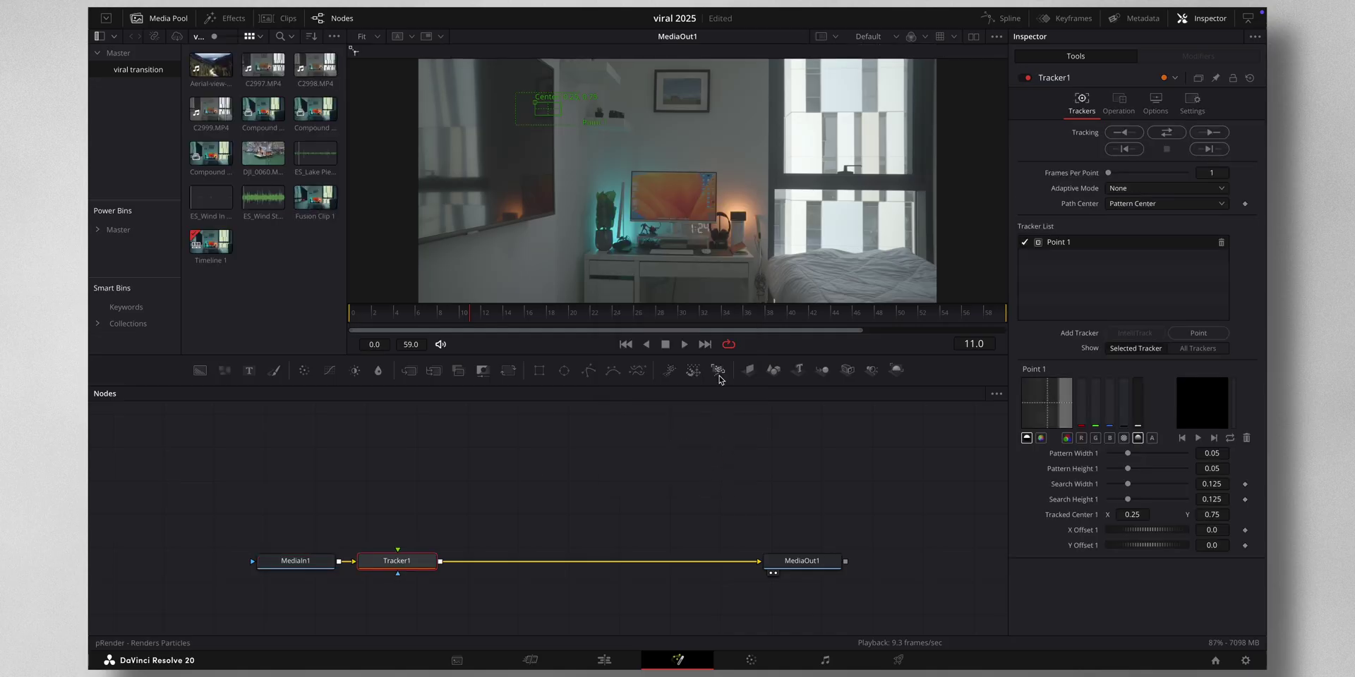
pyautogui.click(1119, 112)
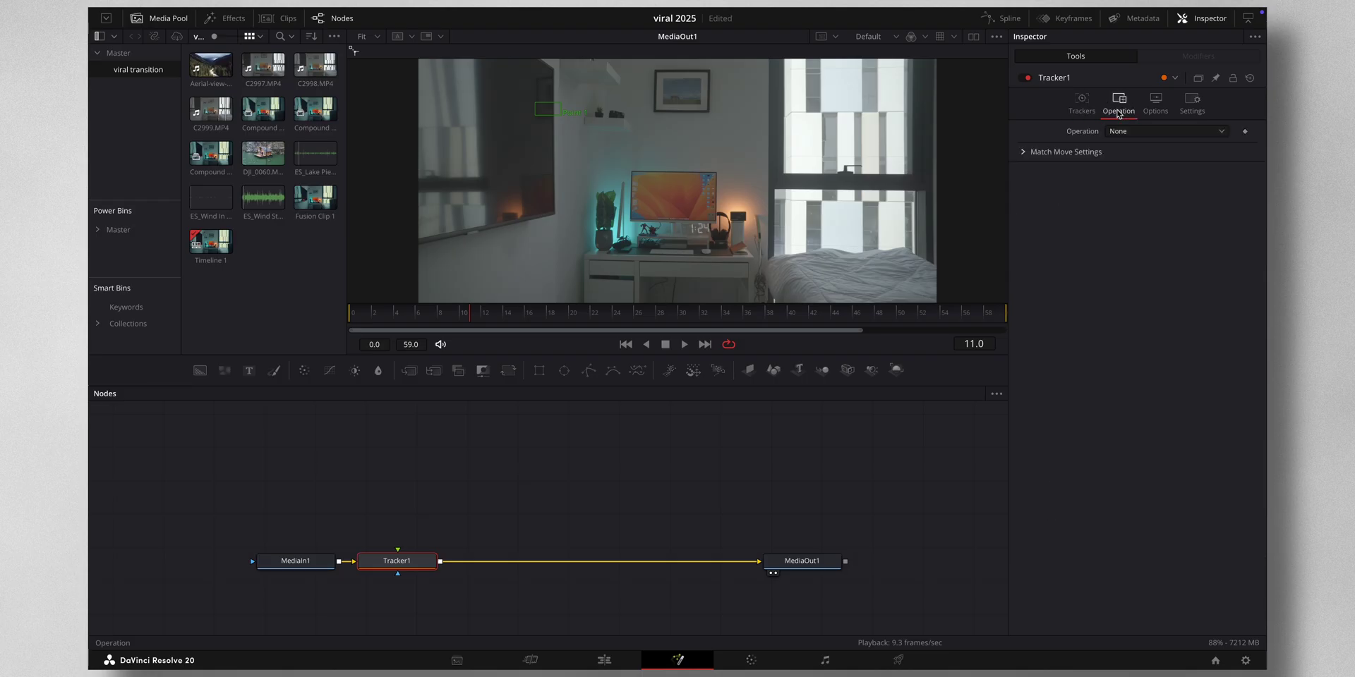
pyautogui.click(1138, 133)
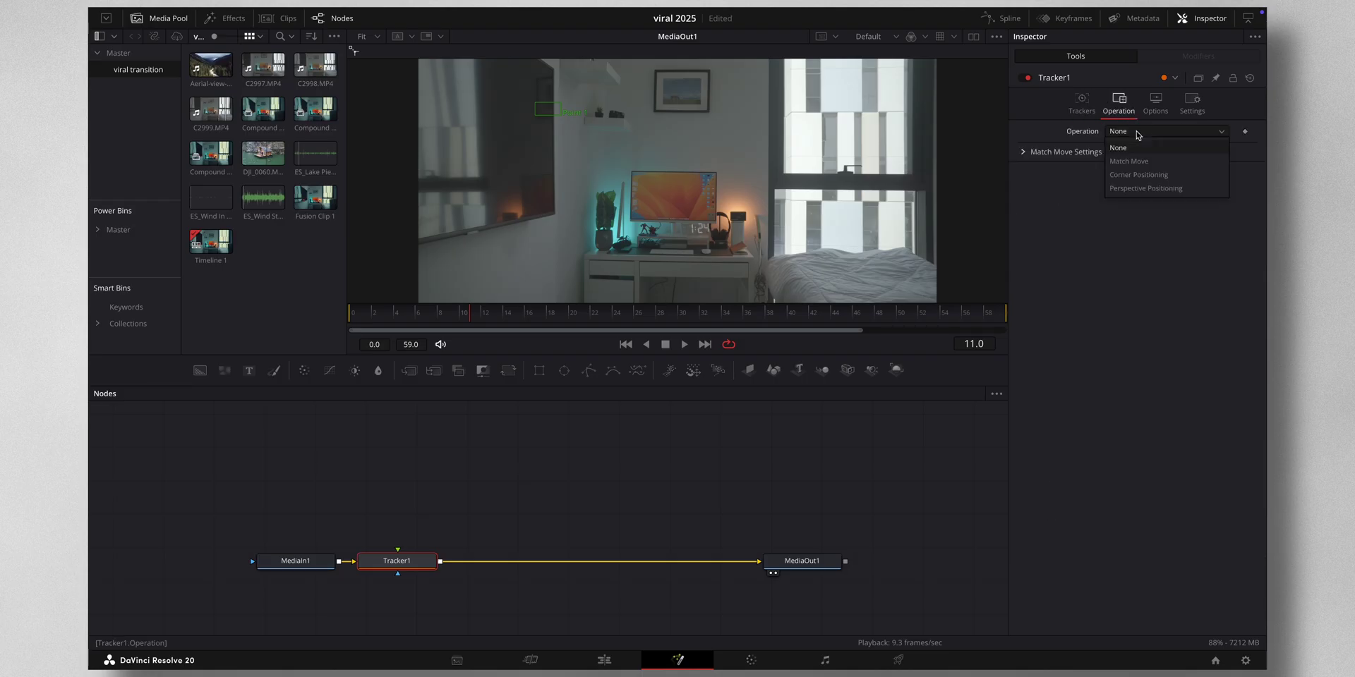
# - Switch Tracker1 to Corner Positioning and drag Points 1, 2 and 4 onto the monitor's corners
pyautogui.click(1138, 175)
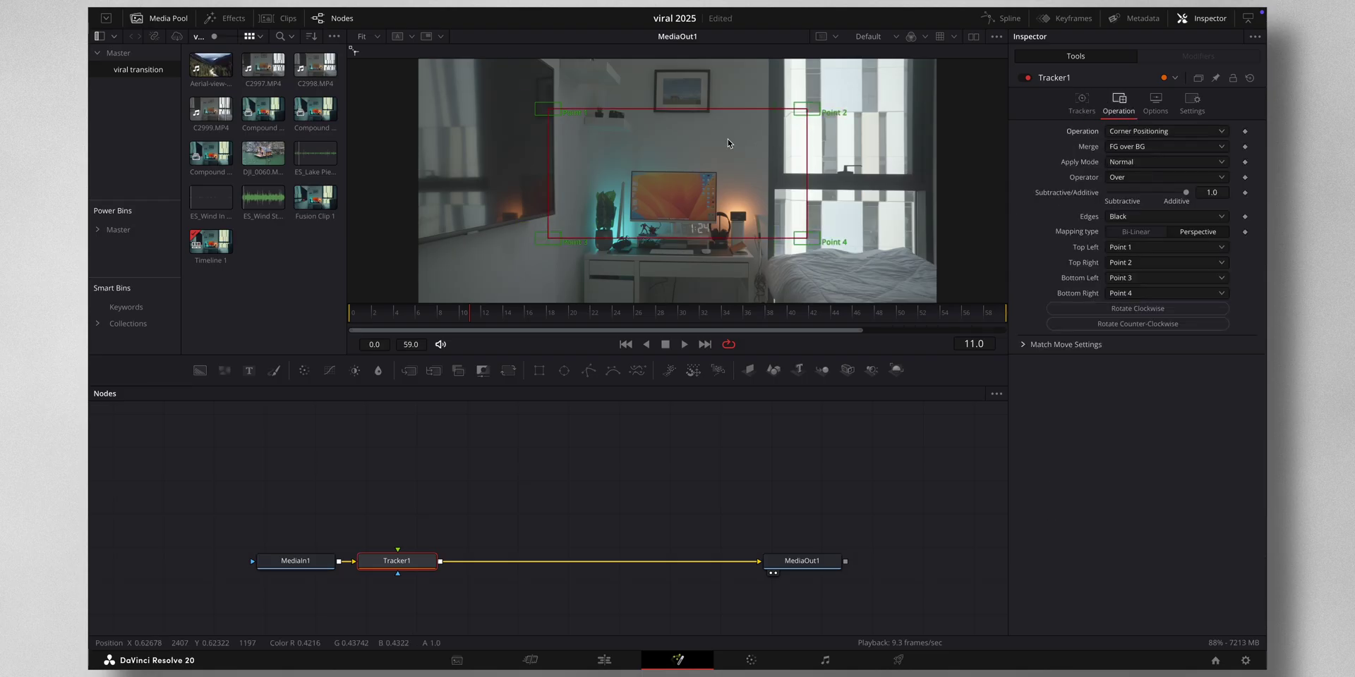
pyautogui.moveTo(536, 106); pyautogui.dragTo(620, 170)
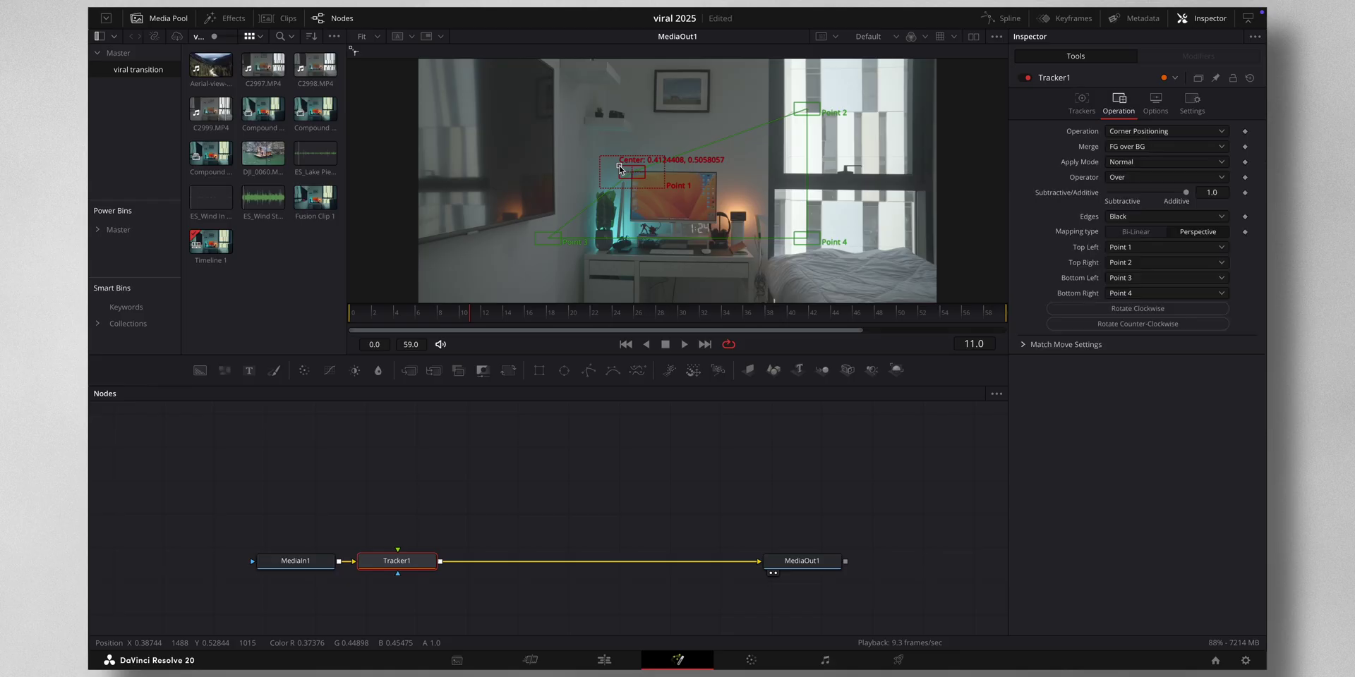
pyautogui.moveTo(793, 108); pyautogui.dragTo(702, 170)
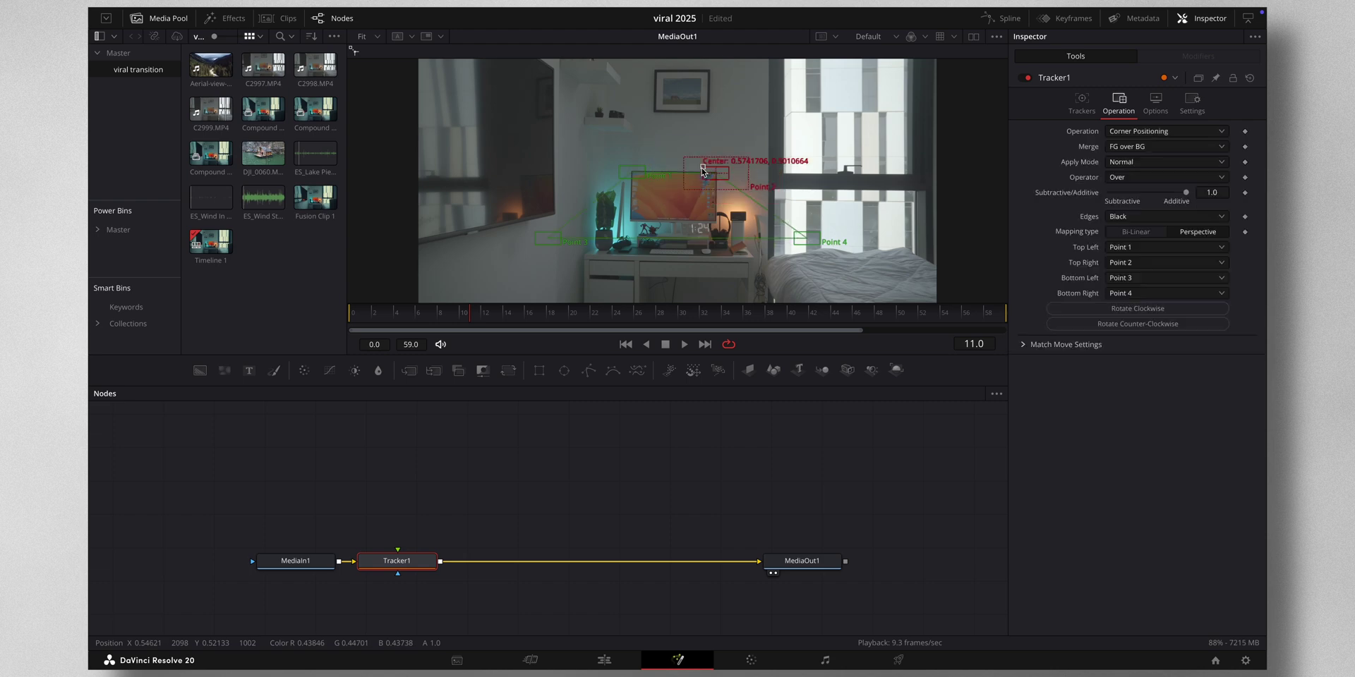
pyautogui.moveTo(803, 237); pyautogui.dragTo(703, 218)
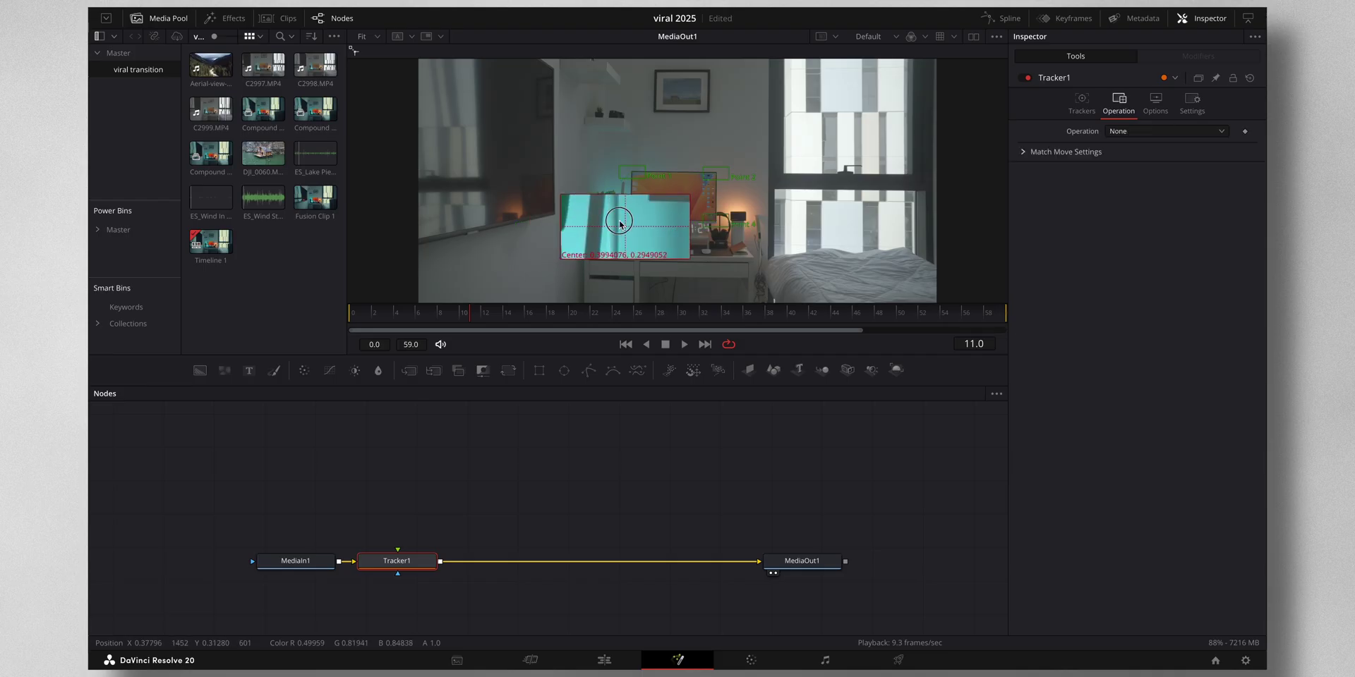
pyautogui.moveTo(615, 217)
pyautogui.mouseDown()
pyautogui.moveTo(607, 208)
pyautogui.moveTo(618, 218)
pyautogui.mouseUp()
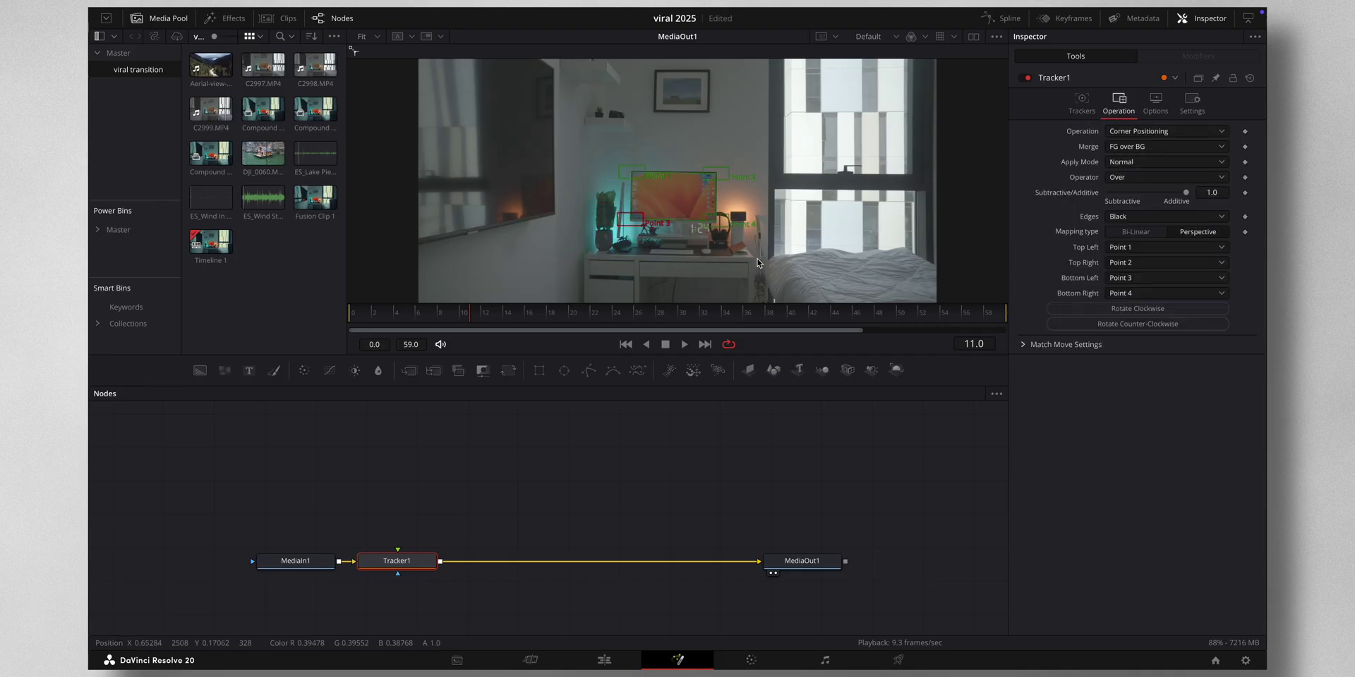
# - Track the four corner points in reverse to frame 0 and add a Background node
pyautogui.click(1081, 101)
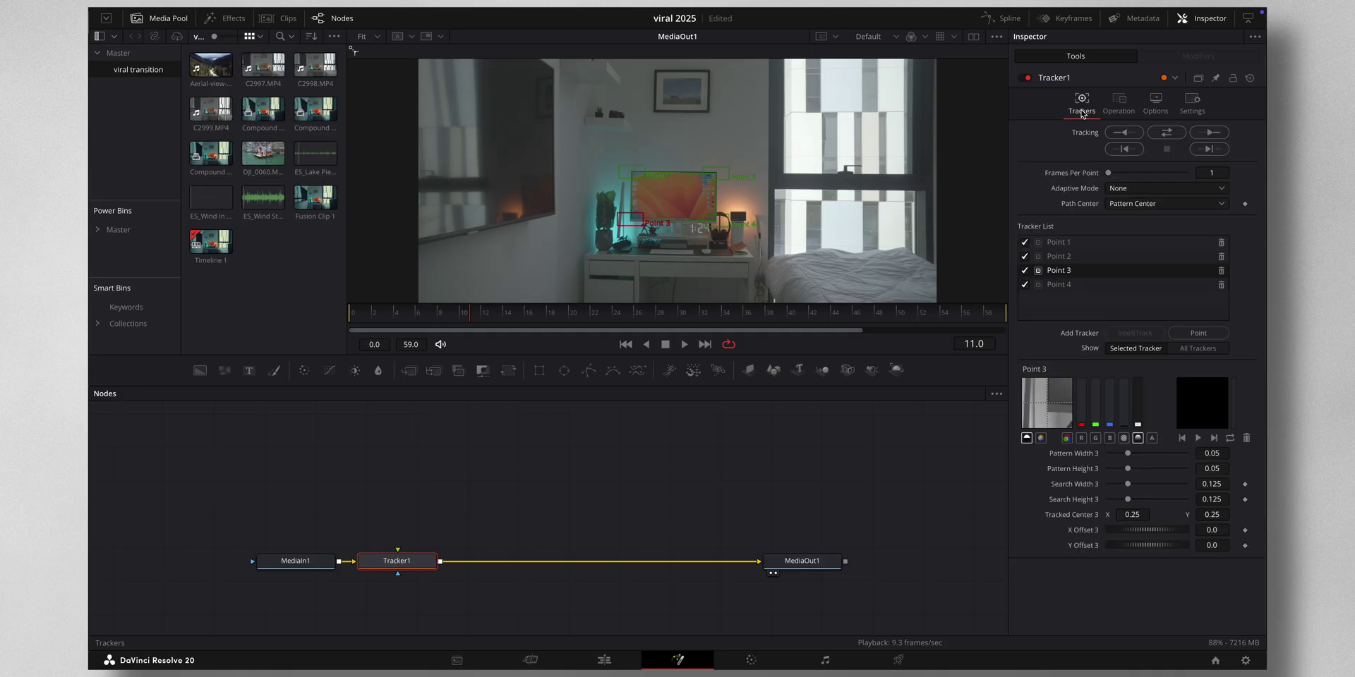
pyautogui.click(1165, 133)
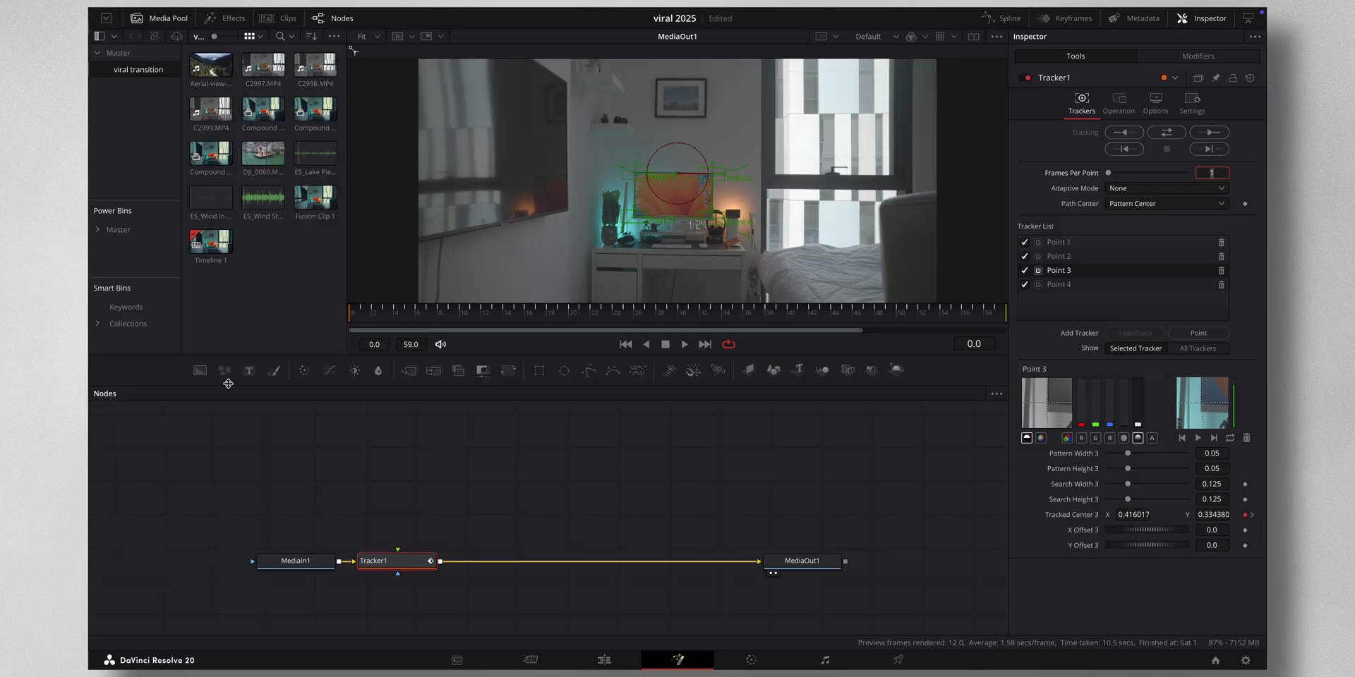
pyautogui.moveTo(200, 371); pyautogui.dragTo(398, 552)
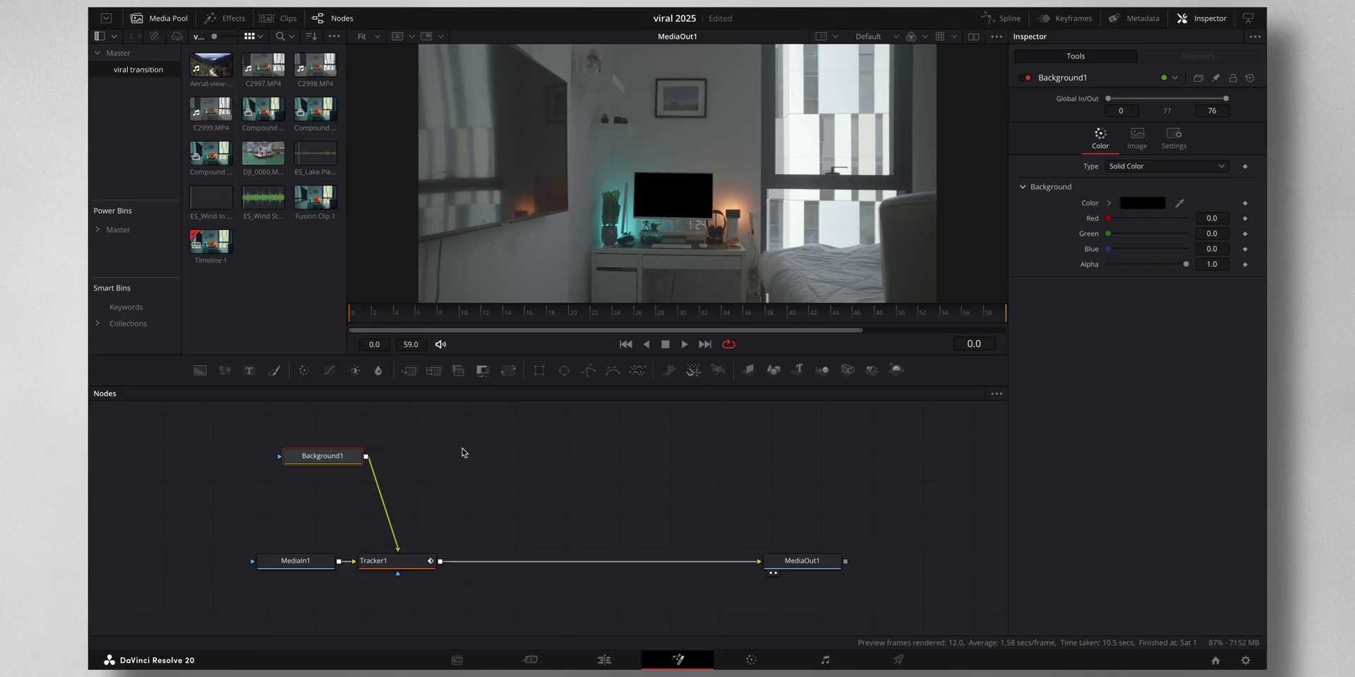
# - Set Tracker1's merge operator to Stencil to cut out the monitor screen
pyautogui.click(754, 312)
pyautogui.click(398, 560)
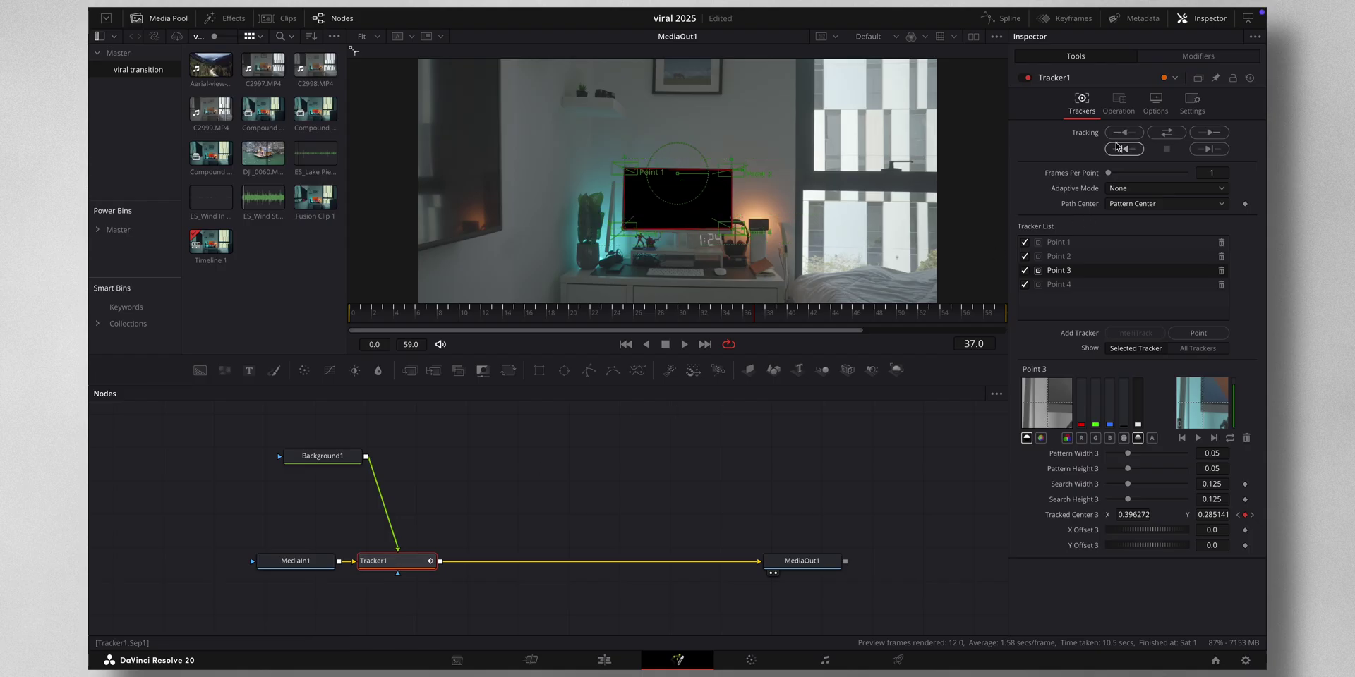
pyautogui.click(1118, 106)
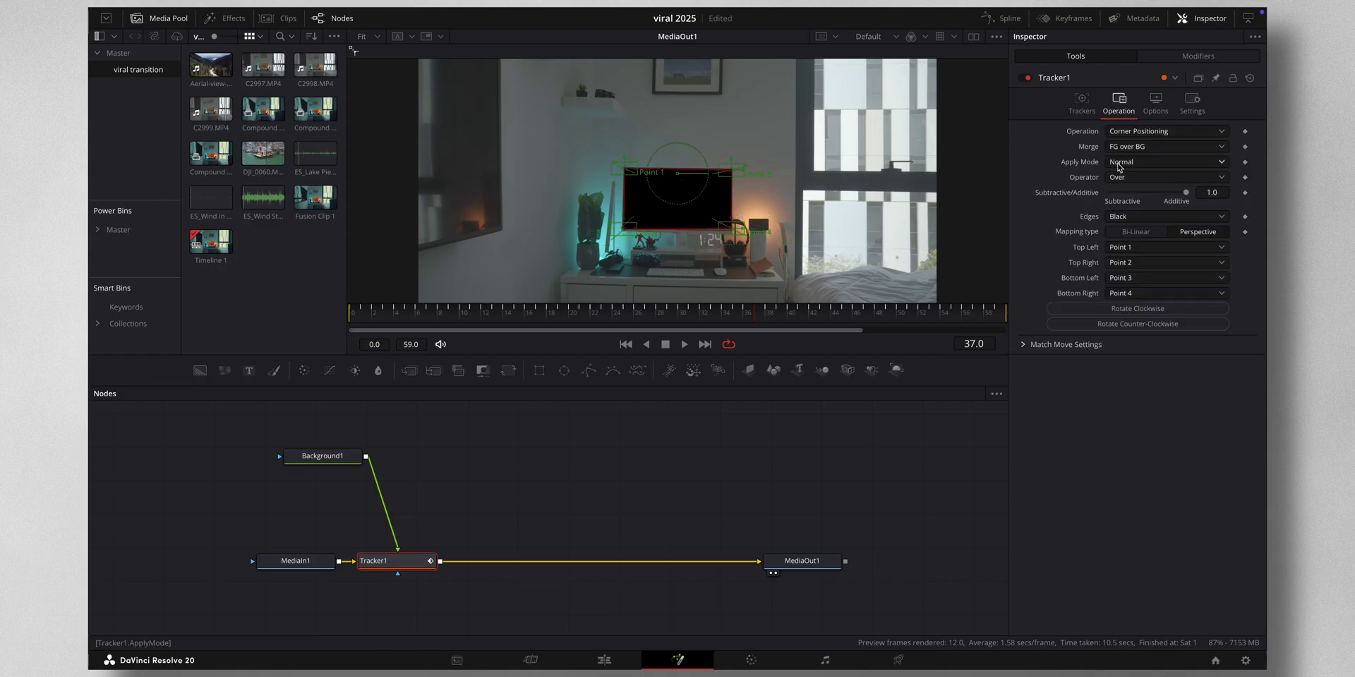
pyautogui.click(1136, 180)
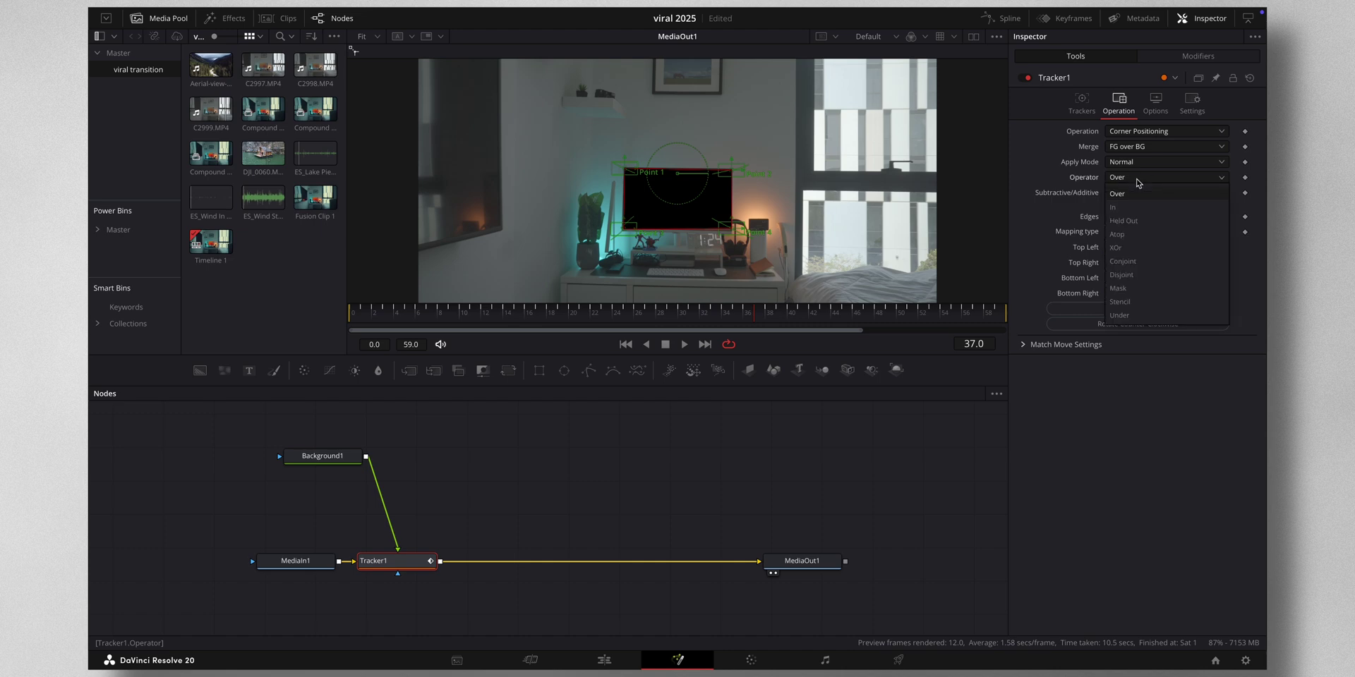
pyautogui.click(1136, 302)
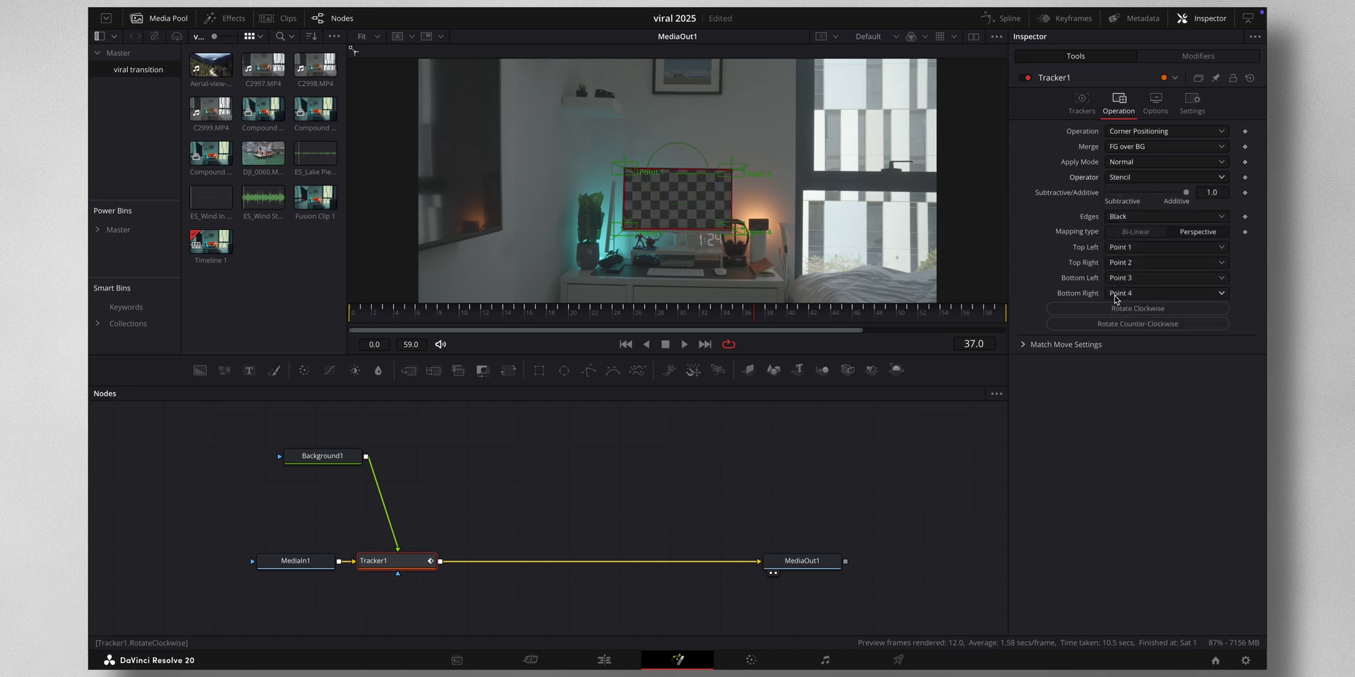
# - Nudge a tracker point down at frame 39, then select Background1 and Tracker1
pyautogui.scroll(2, 698, 252)
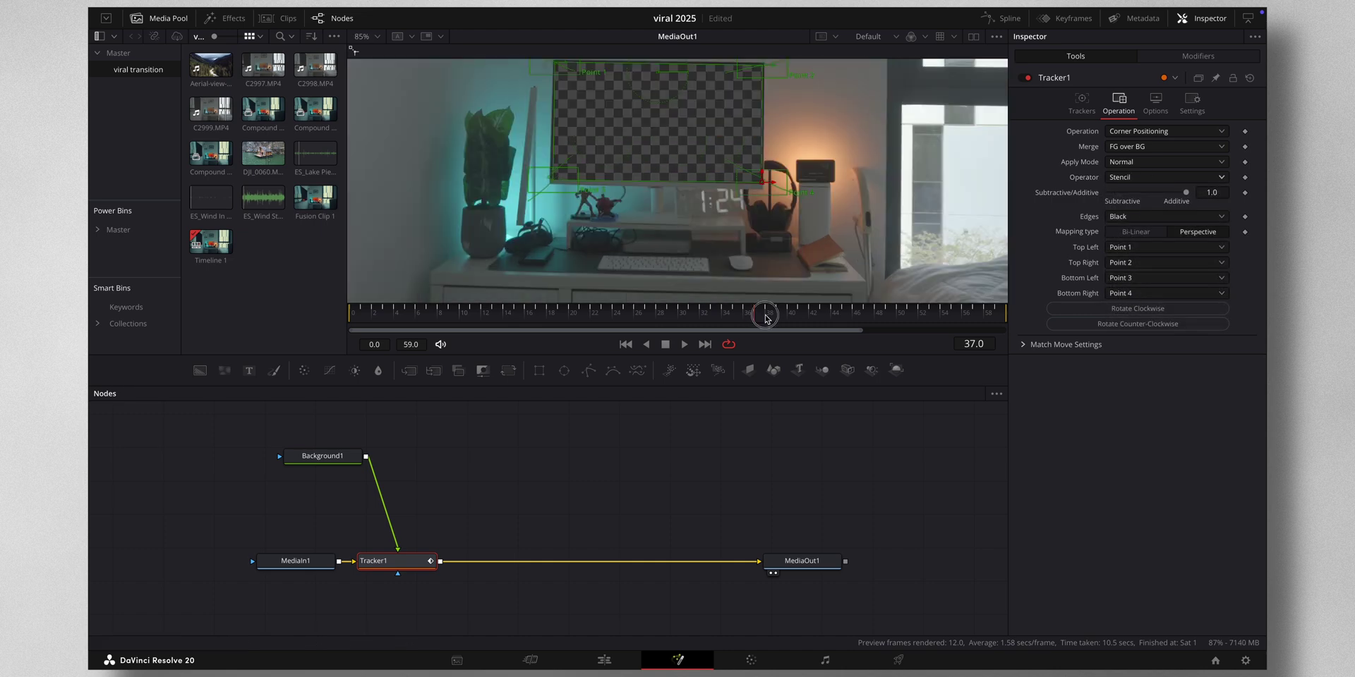
pyautogui.moveTo(768, 314); pyautogui.dragTo(785, 319)
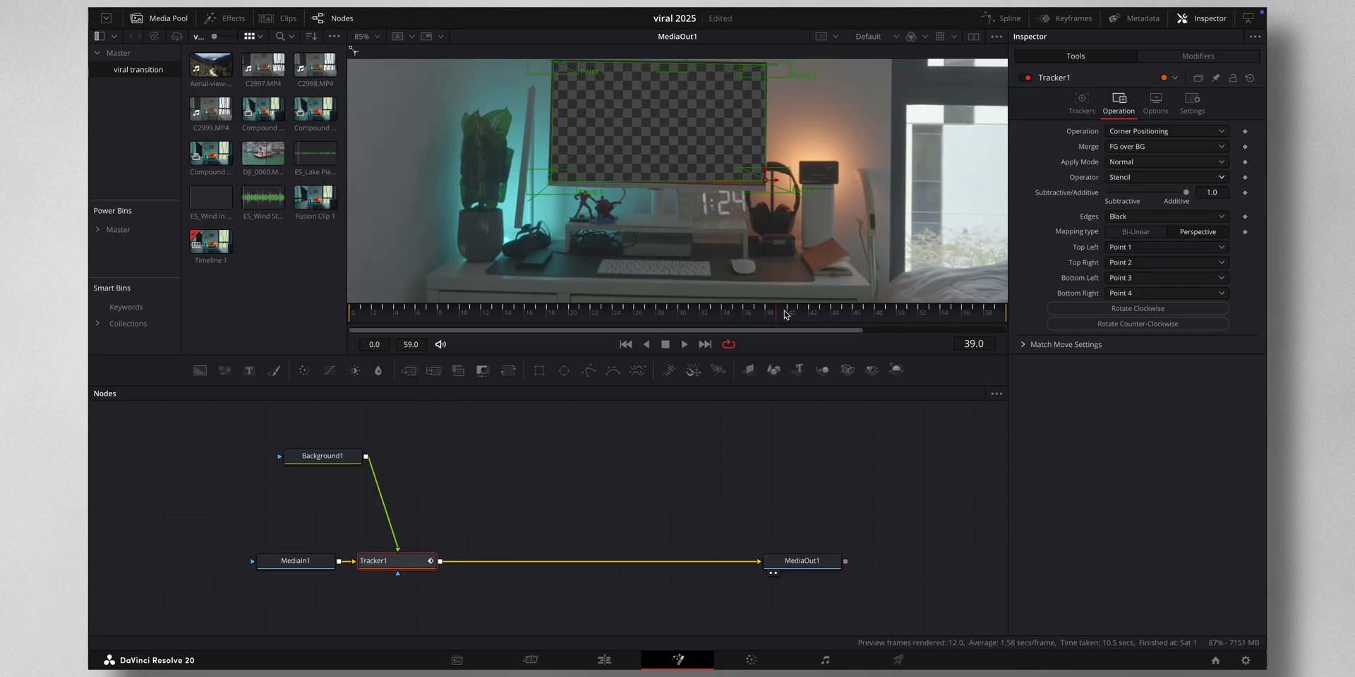
pyautogui.moveTo(768, 185); pyautogui.dragTo(768, 187)
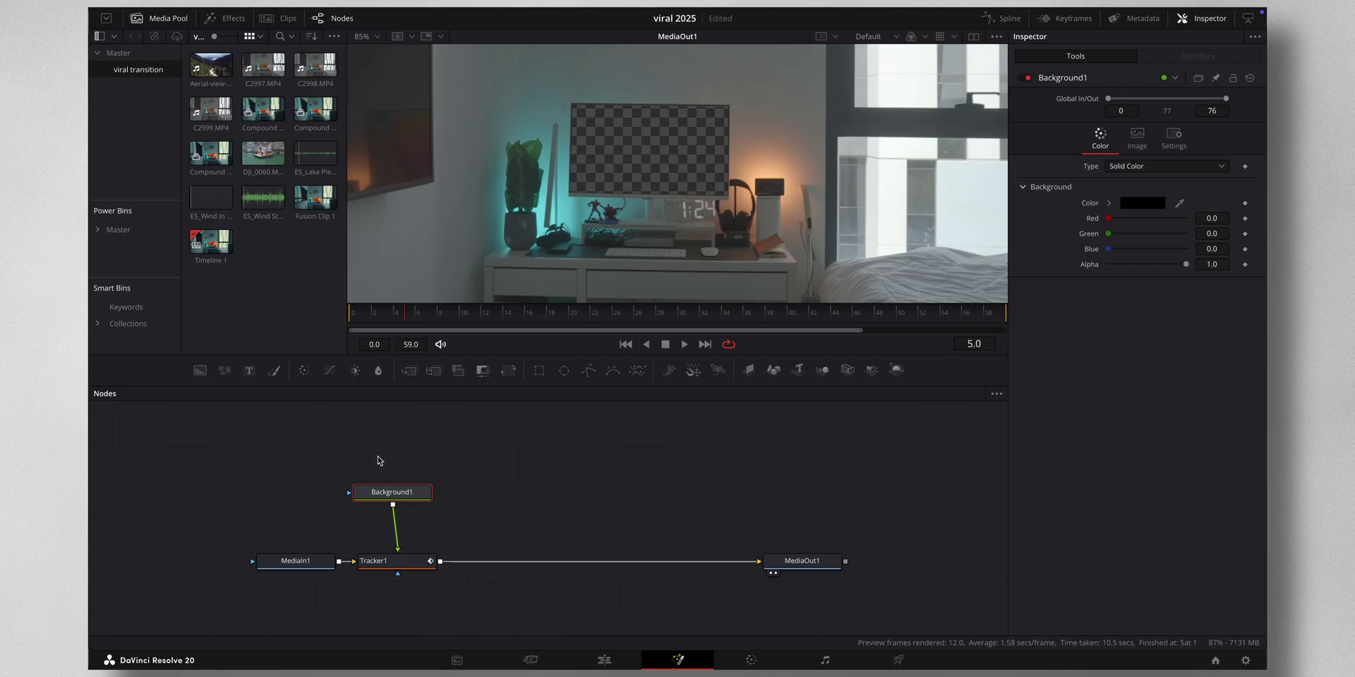
pyautogui.moveTo(377, 460); pyautogui.dragTo(433, 575)
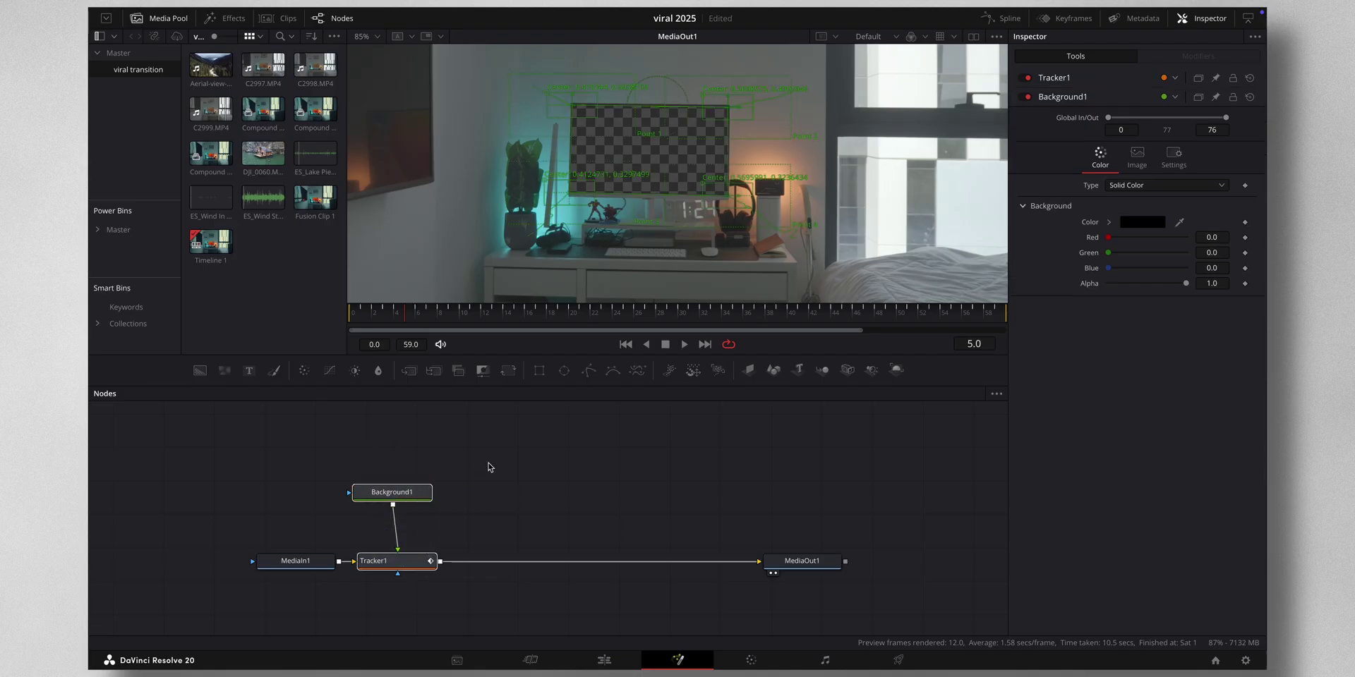
# - Paste copies of Background1 and Tracker1 and connect MediaIn1 into Tracker1_1
pyautogui.hotkey('ctrl', 'v')
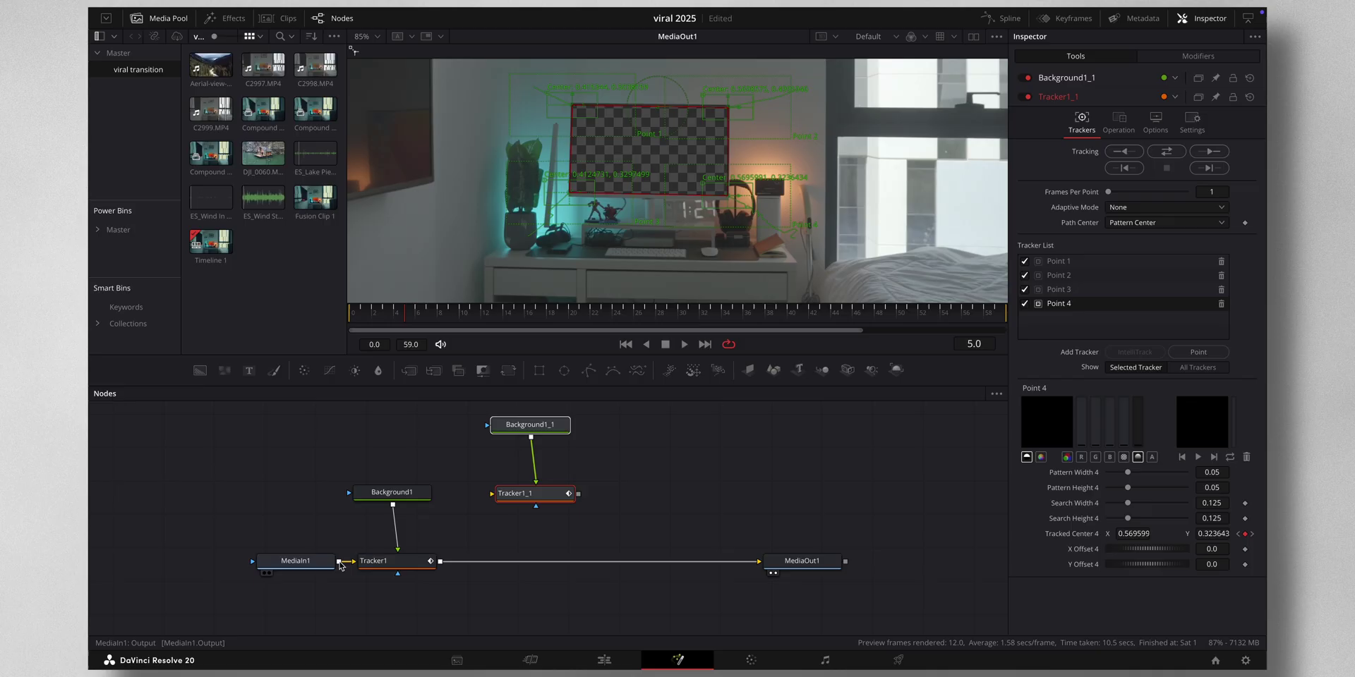
pyautogui.moveTo(339, 562); pyautogui.dragTo(503, 498)
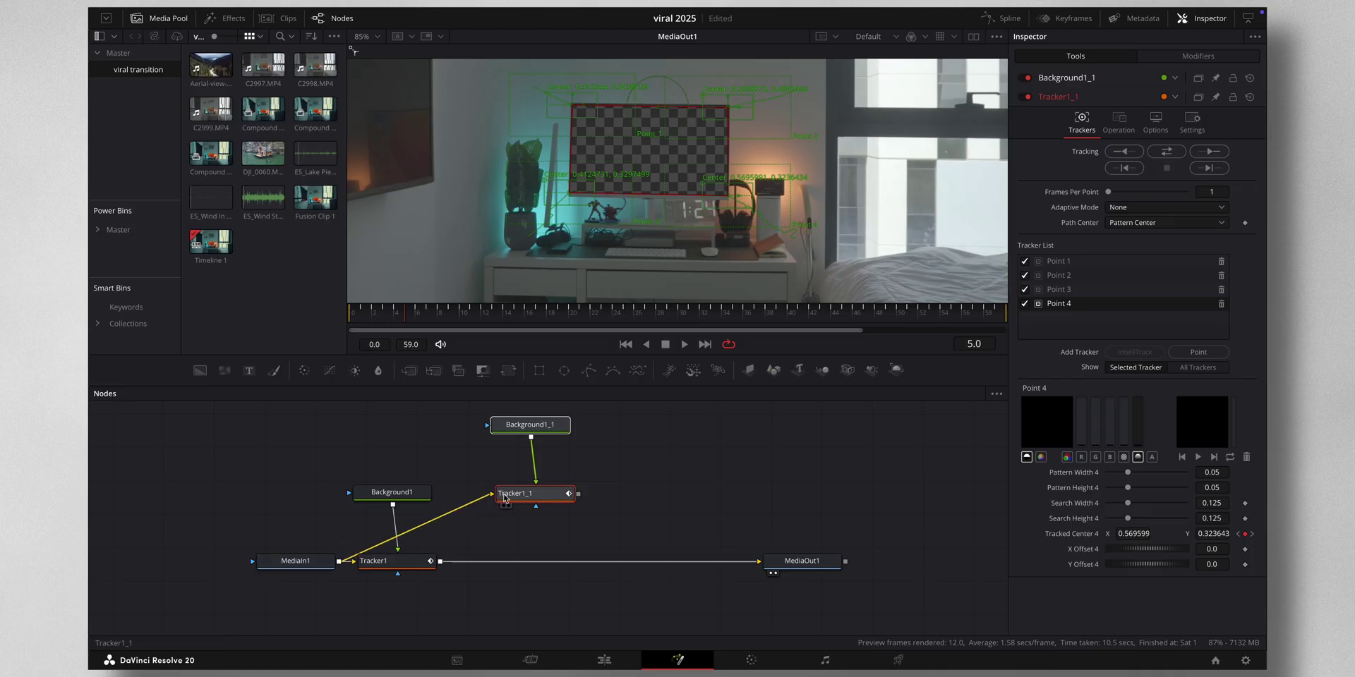
pyautogui.click(557, 500)
# - Set Tracker1_1's merge to FG Only and view its pinned shape in the viewer
pyautogui.click(1118, 104)
pyautogui.click(1138, 146)
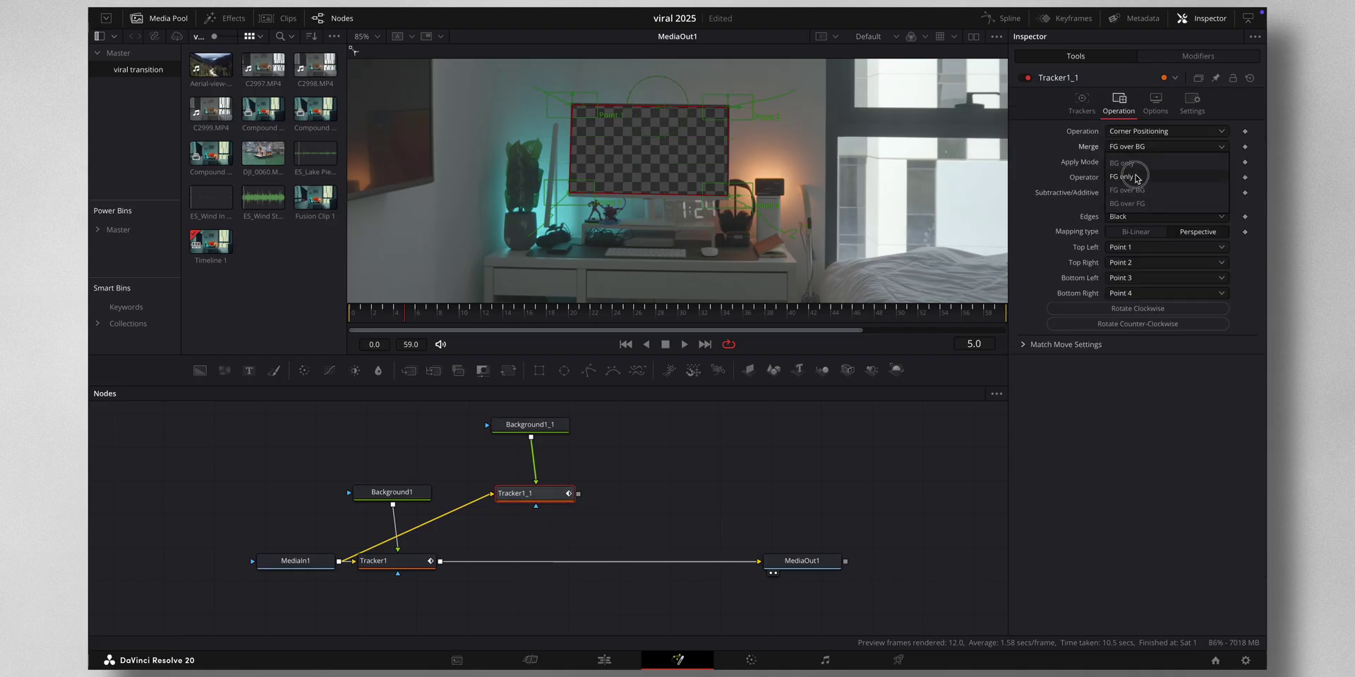
pyautogui.click(1137, 177)
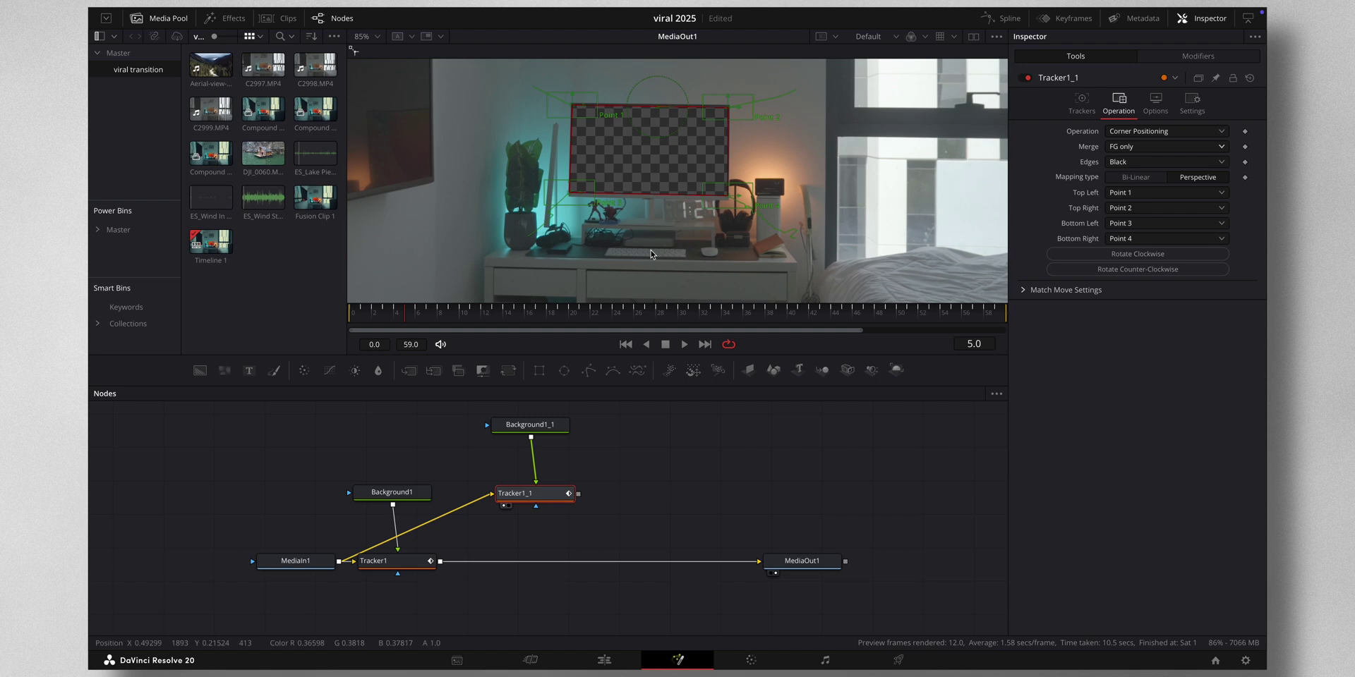
pyautogui.press('1')
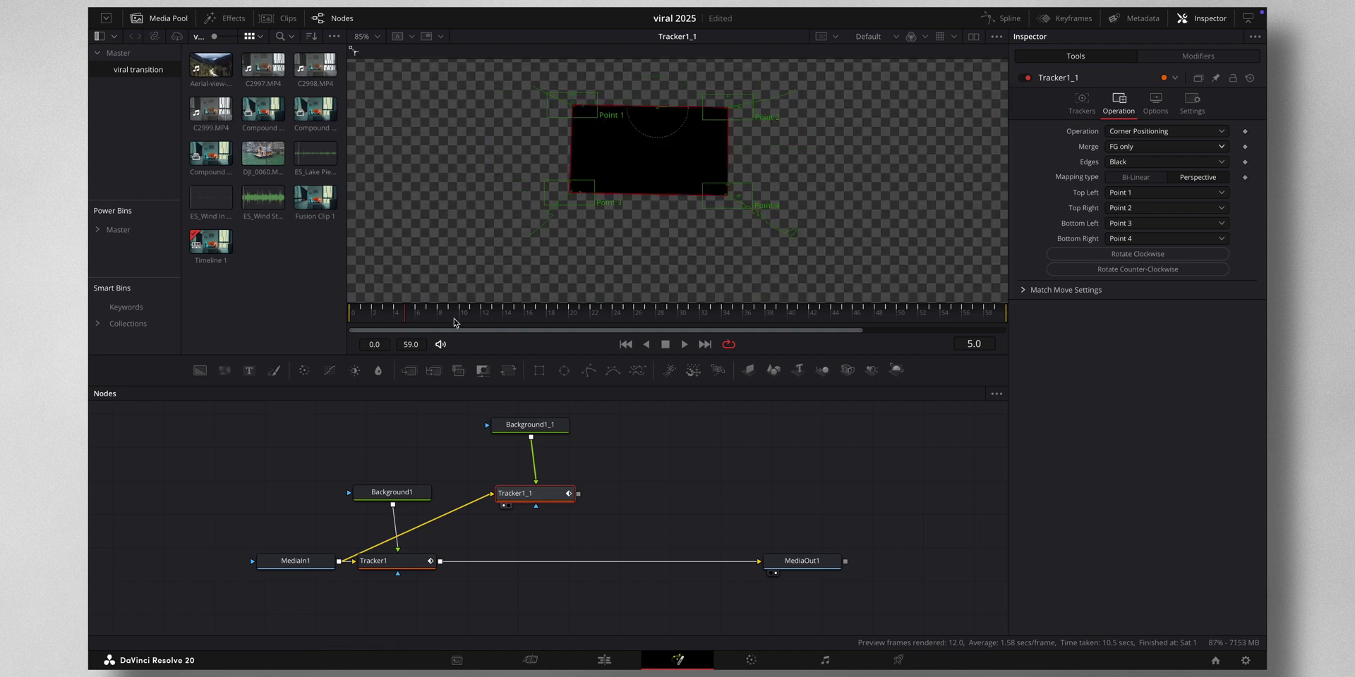
pyautogui.moveTo(484, 317); pyautogui.dragTo(671, 319)
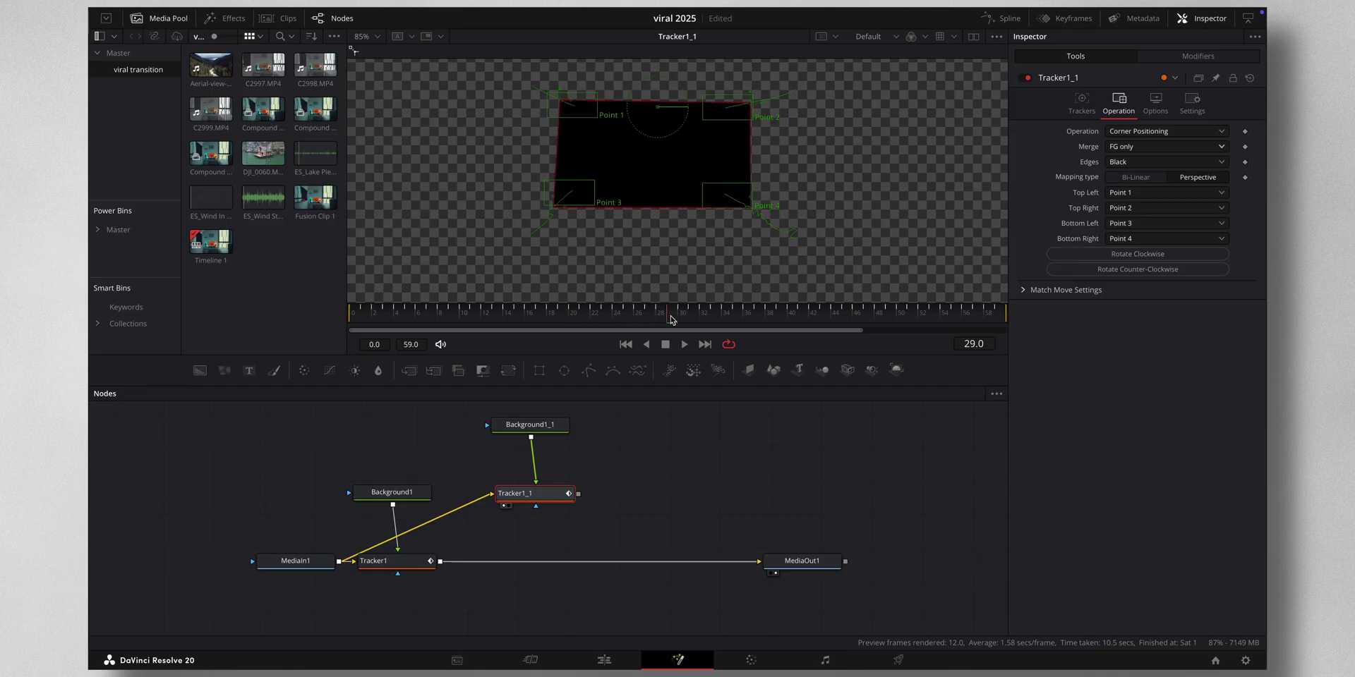
# - Paste a MediaIn1_1 node of Compound Clip 3 and line it up level with Tracker1_1
pyautogui.hotkey('ctrl', 'v')
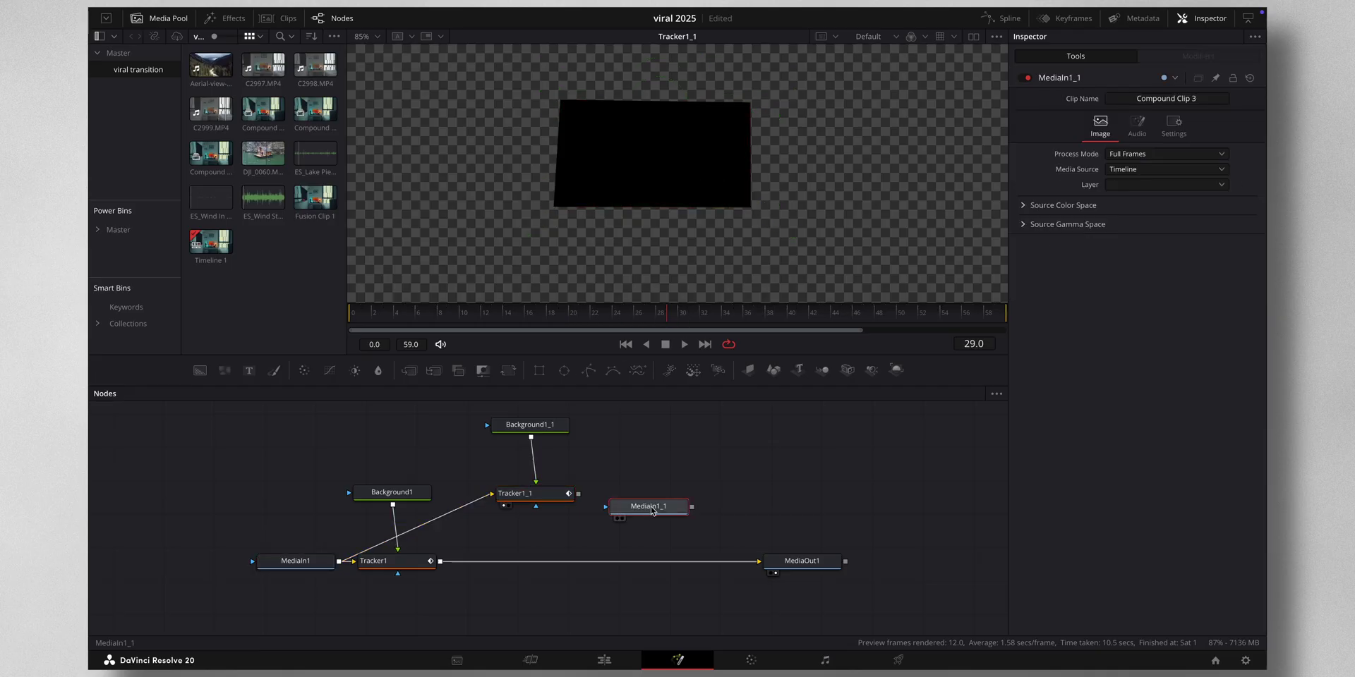
pyautogui.moveTo(650, 510); pyautogui.dragTo(635, 247)
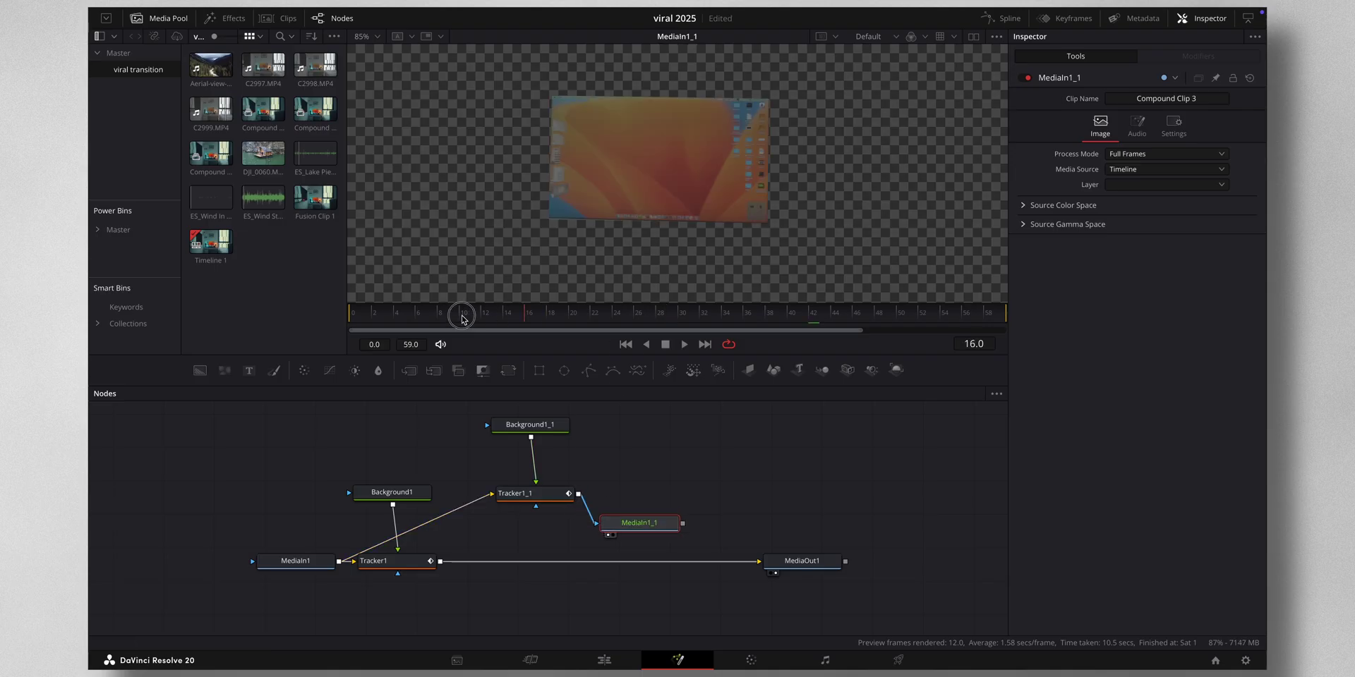
pyautogui.moveTo(454, 310); pyautogui.dragTo(350, 319)
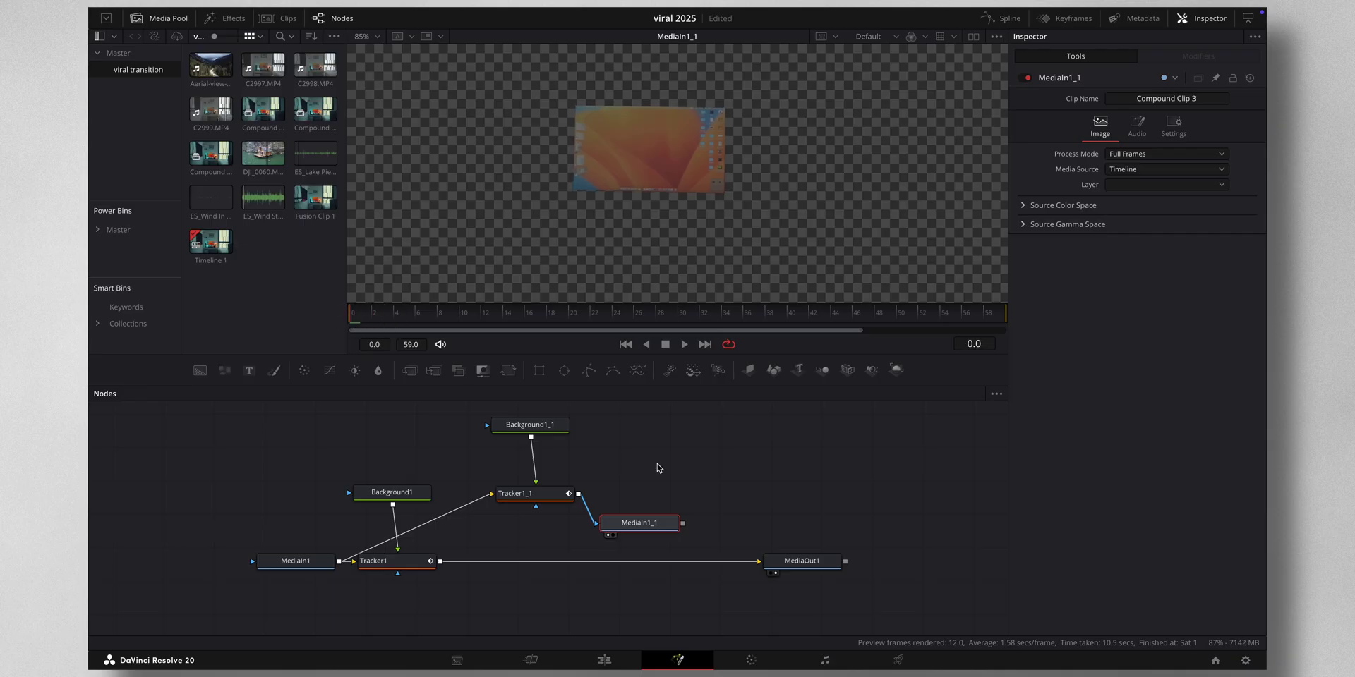
pyautogui.moveTo(646, 524); pyautogui.dragTo(656, 496)
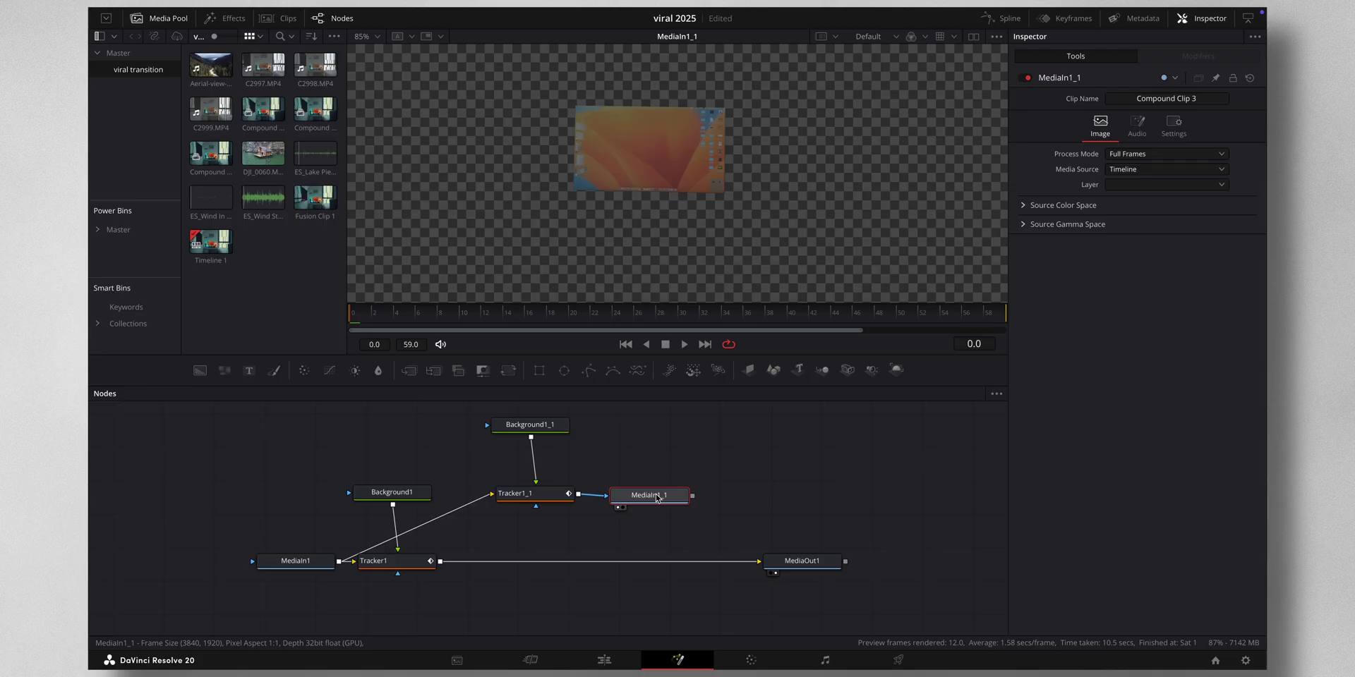
pyautogui.hotkey('shift', 'space')
pyautogui.write('tran')
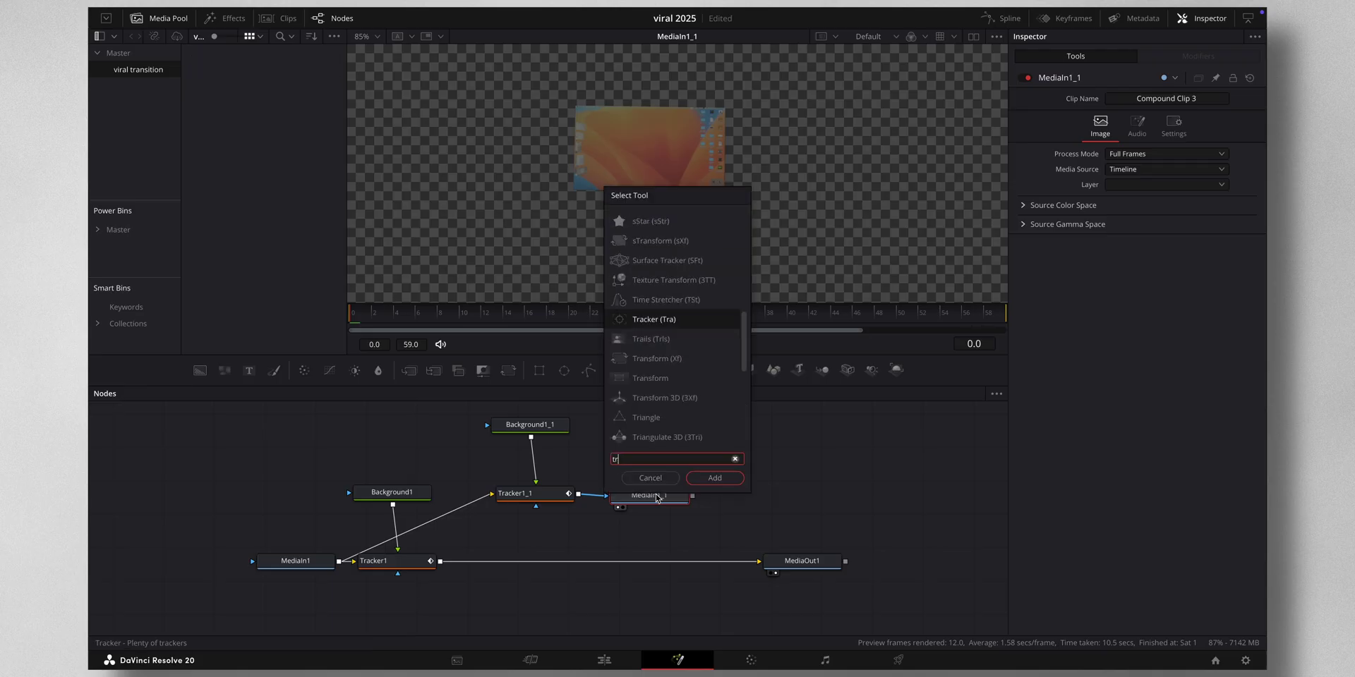
# - Add Transform1 after MediaIn1_1, tidy the node layout, and view the final output
pyautogui.click(723, 481)
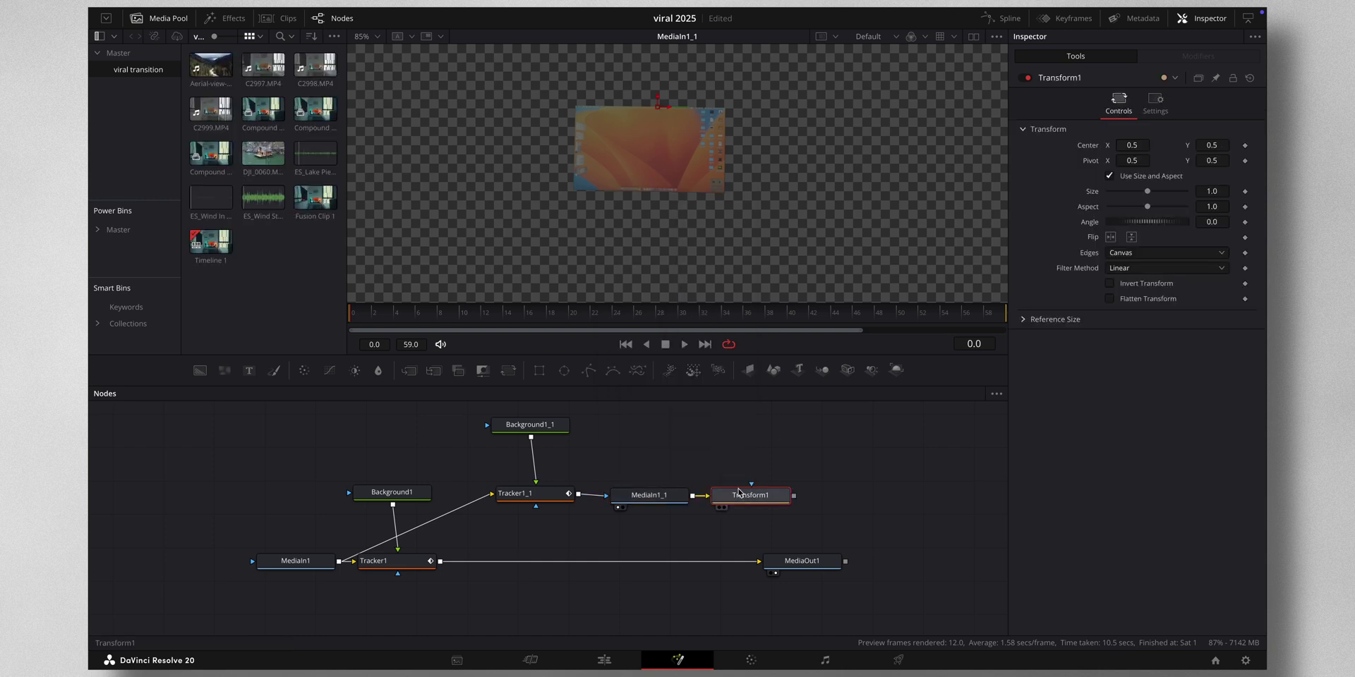
pyautogui.moveTo(747, 497); pyautogui.dragTo(441, 562)
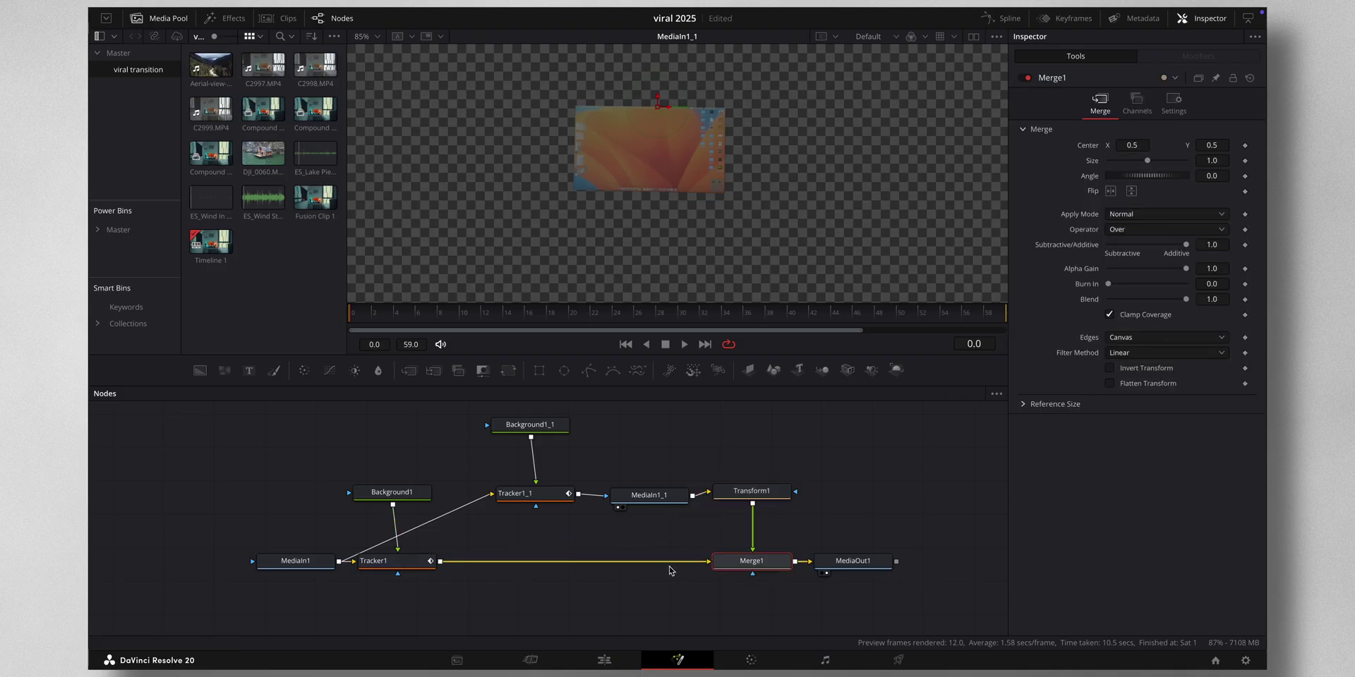
pyautogui.moveTo(853, 564); pyautogui.dragTo(874, 568)
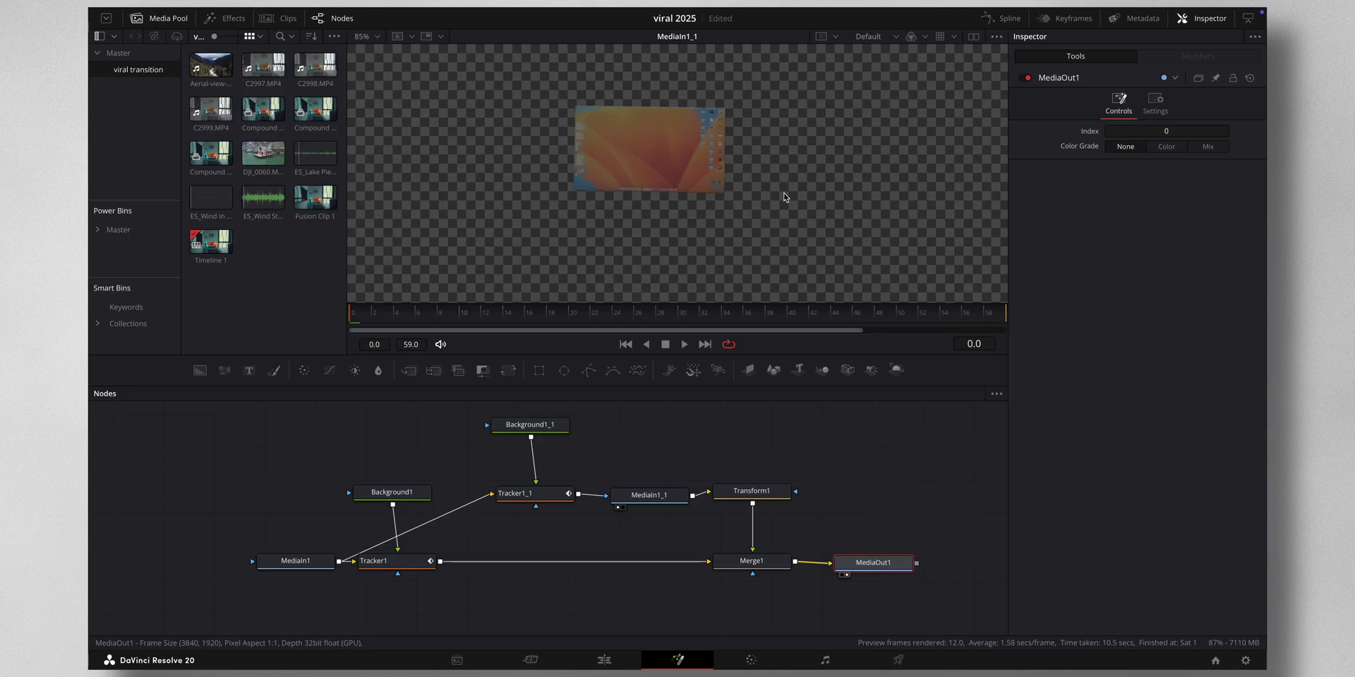
pyautogui.press('1')
# - Try Transform1 Center Y values 0.382, 0.333, 0.466 and 0.446, then reset it to 0.5
pyautogui.click(752, 491)
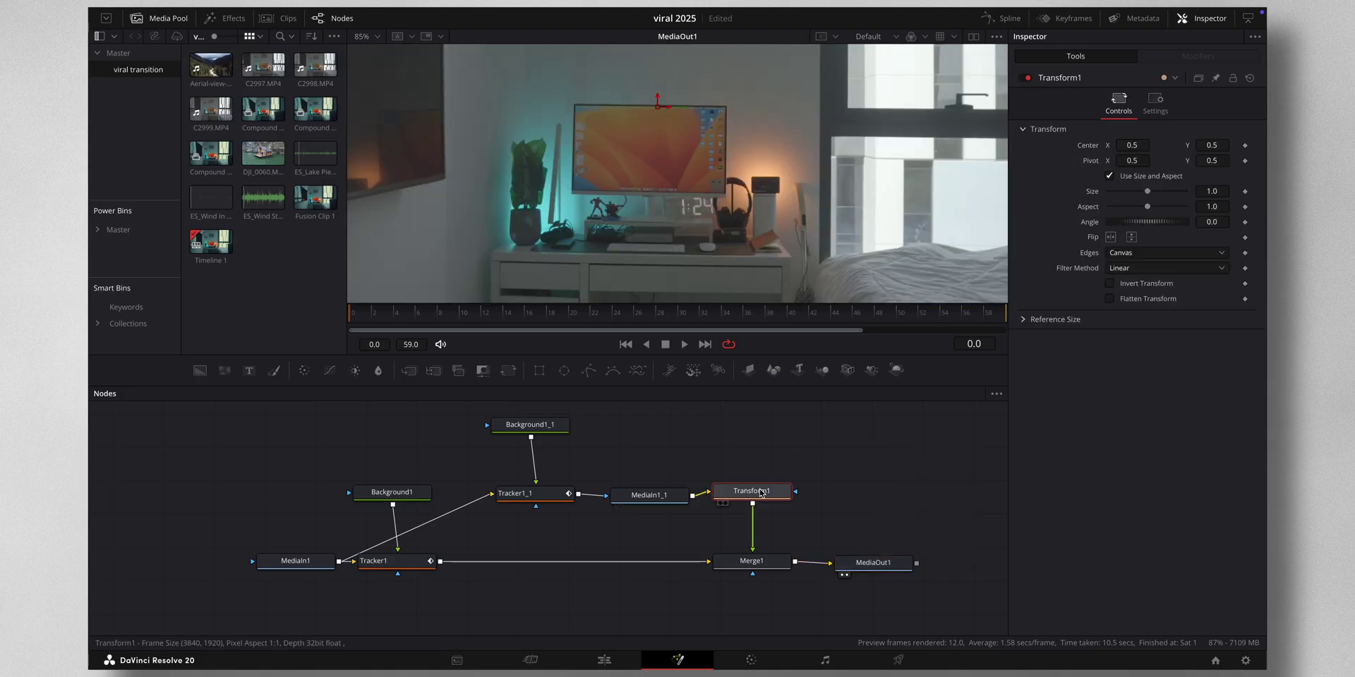
pyautogui.click(1211, 144)
pyautogui.write('0.382')
pyautogui.press('Return')
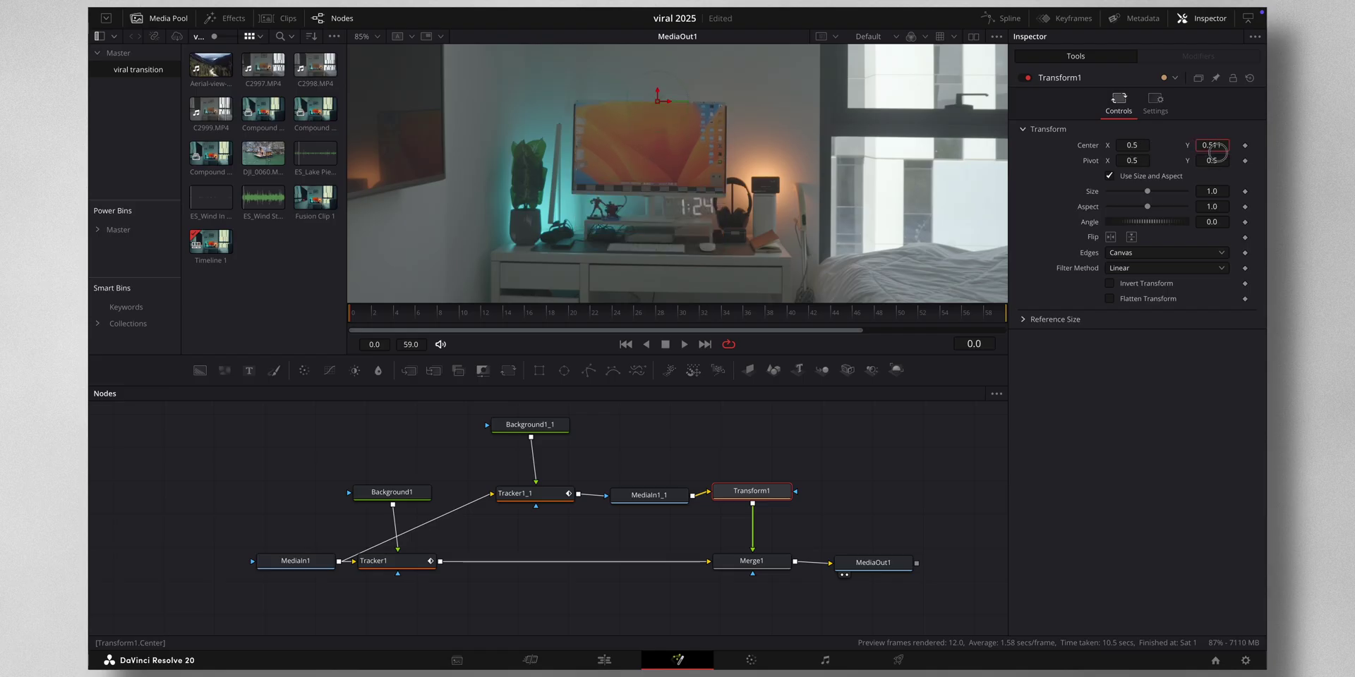
pyautogui.write('0.333')
pyautogui.press('Return')
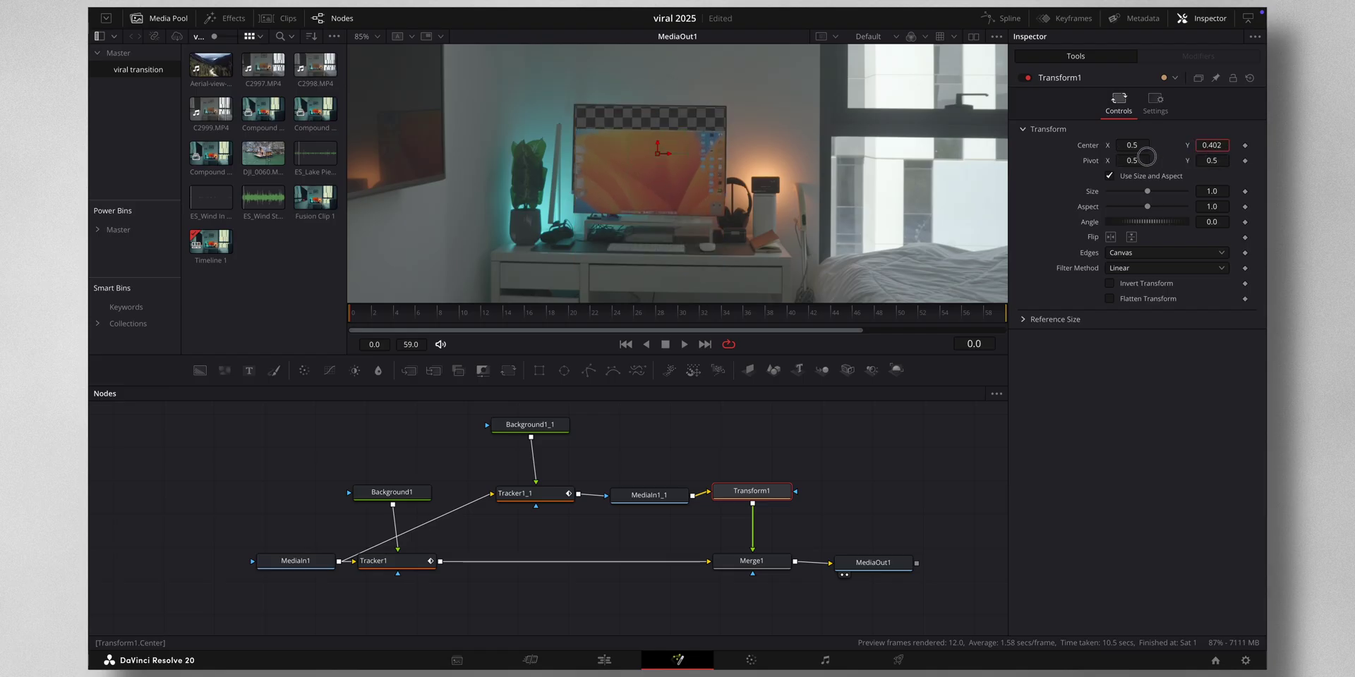
pyautogui.write('0.466')
pyautogui.press('Return')
pyautogui.write('0.446')
pyautogui.press('Return')
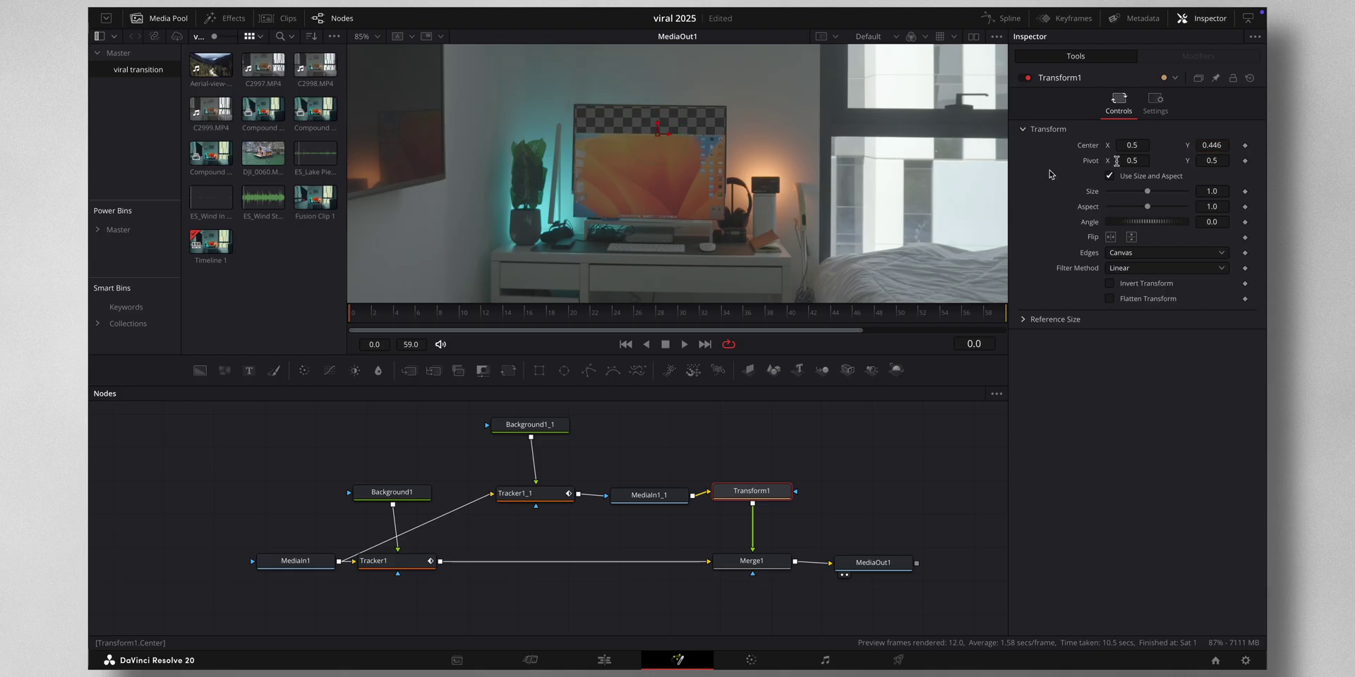
pyautogui.doubleClick(1093, 148)
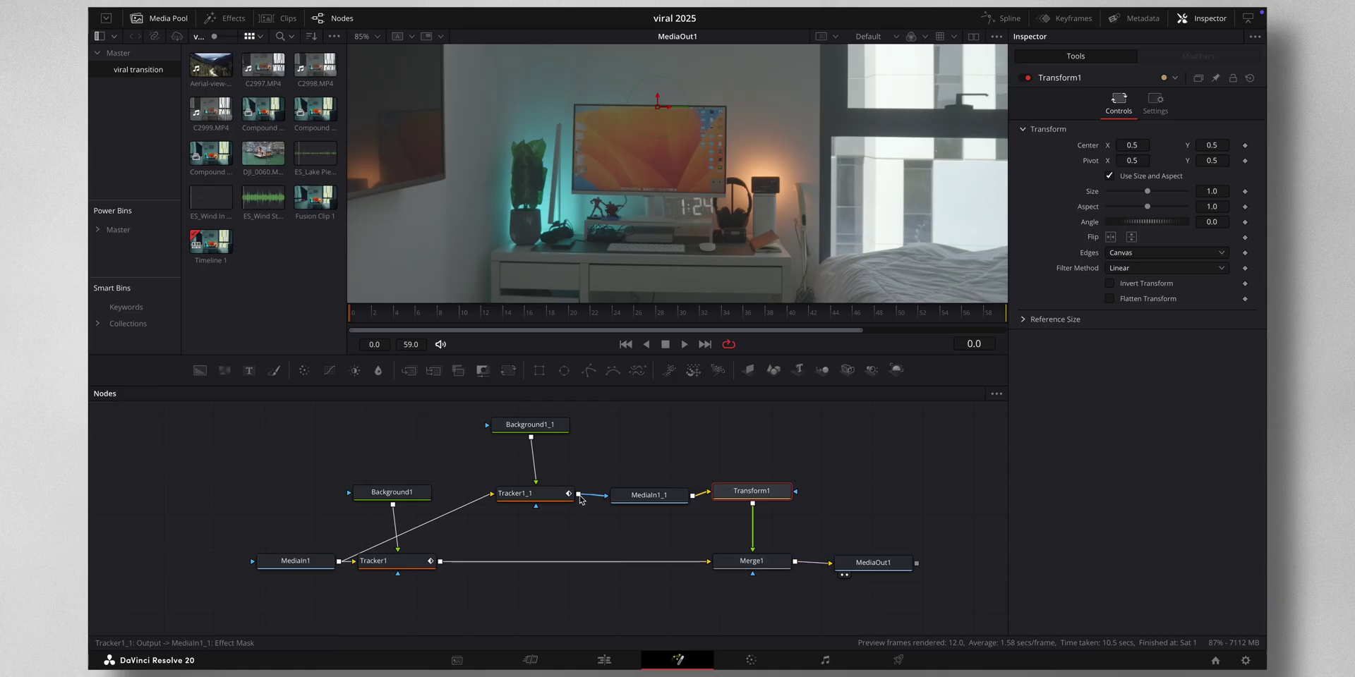
# - Connect Tracker1_1 to Merge1's effect mask, lower Transform1's Center Y slightly, and return to Edit
pyautogui.moveTo(578, 496); pyautogui.dragTo(752, 575)
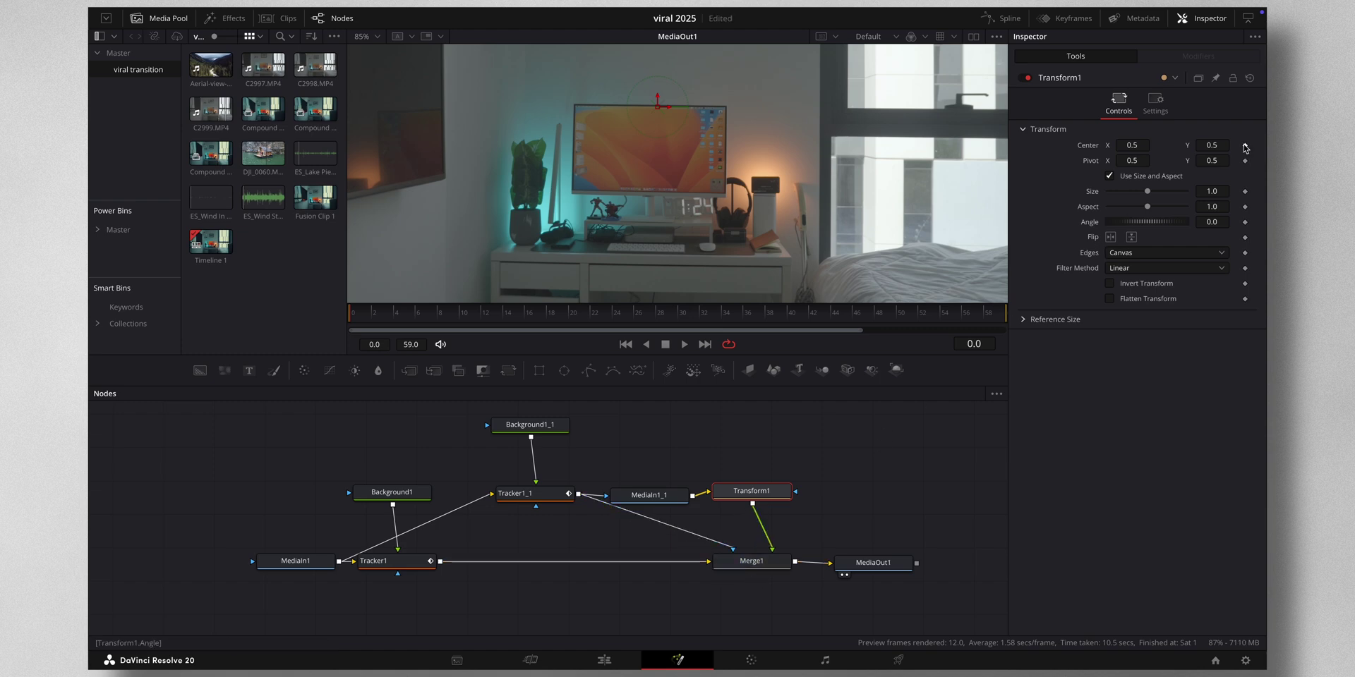
pyautogui.moveTo(1217, 145)
pyautogui.mouseDown()
pyautogui.moveTo(1145, 146)
pyautogui.moveTo(1217, 149)
pyautogui.mouseUp()
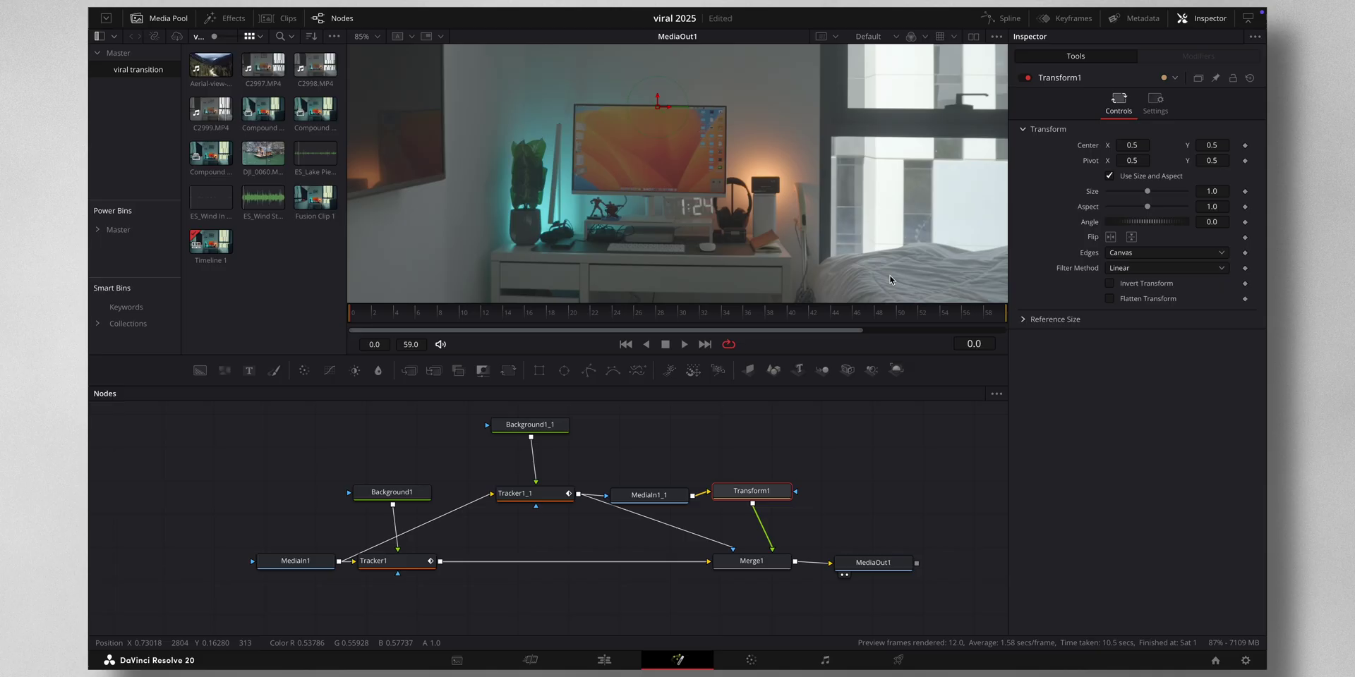
pyautogui.click(616, 660)
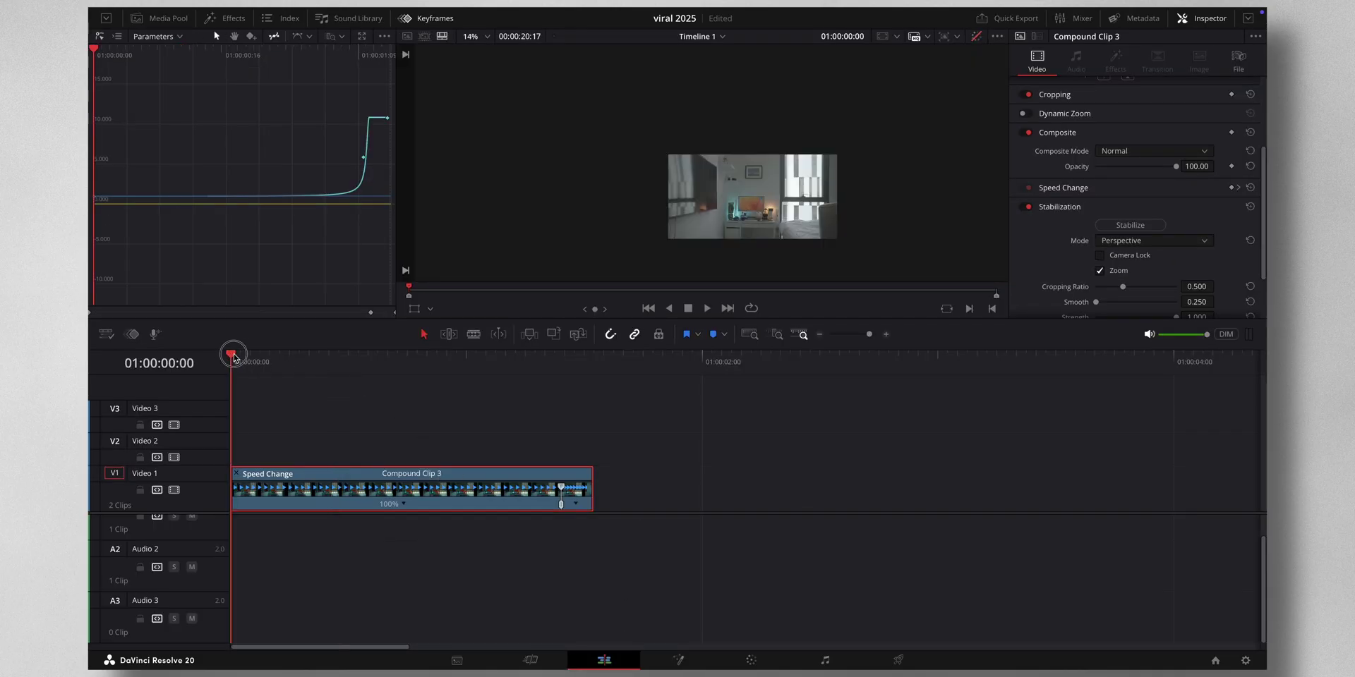
# - Drop timeline markers at 01:00:01:02 and 01:00:01:10, then return to the Fusion node graph
pyautogui.moveTo(235, 358); pyautogui.dragTo(489, 372)
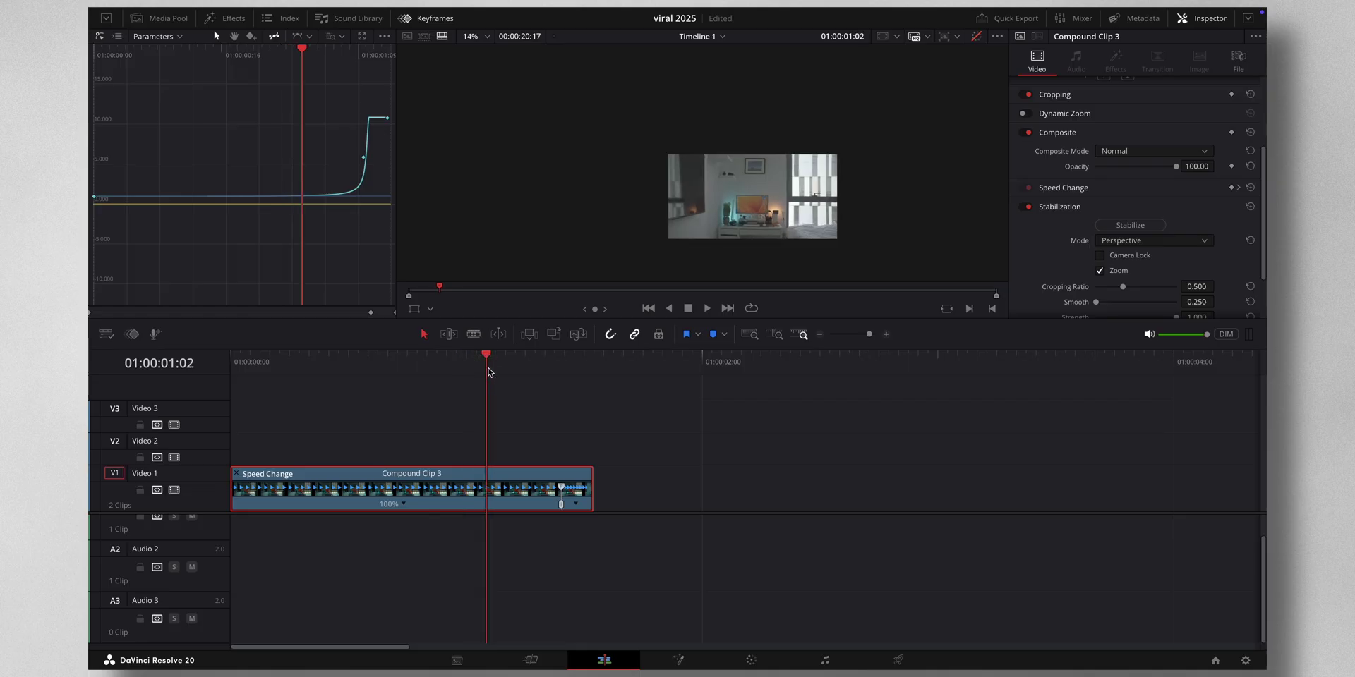
pyautogui.click(533, 398)
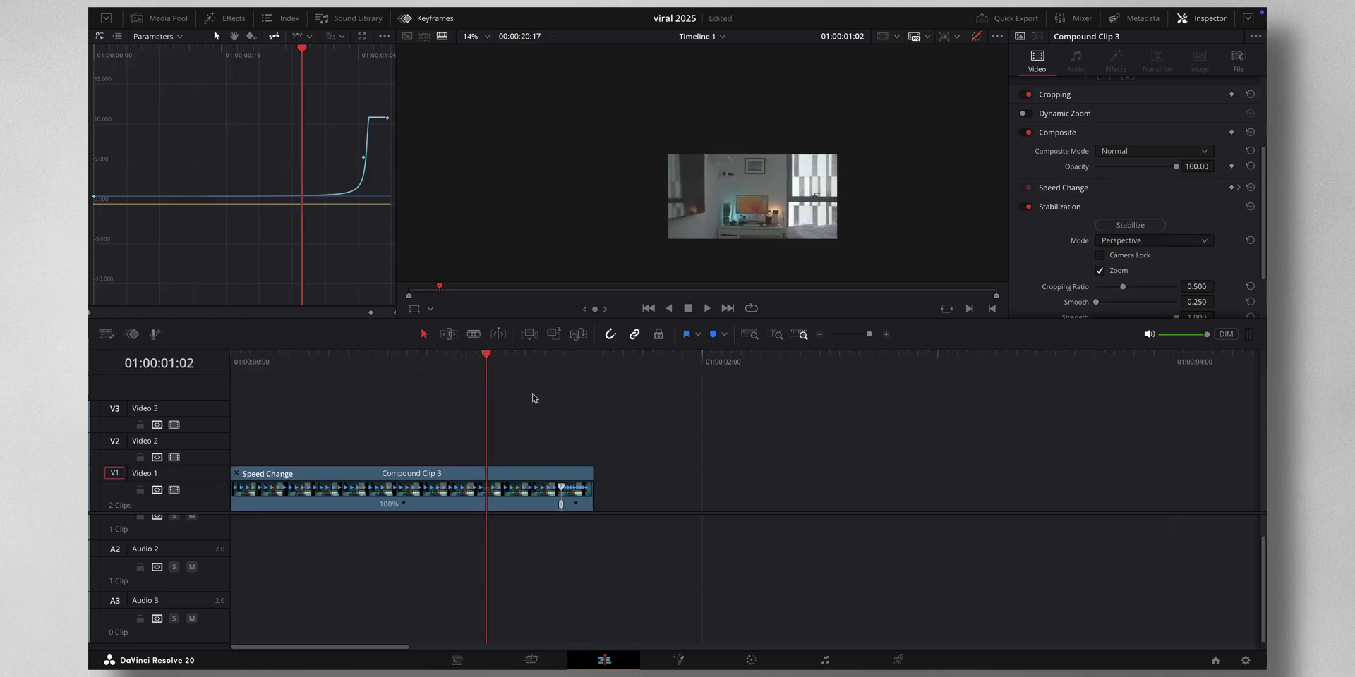
pyautogui.press('m')
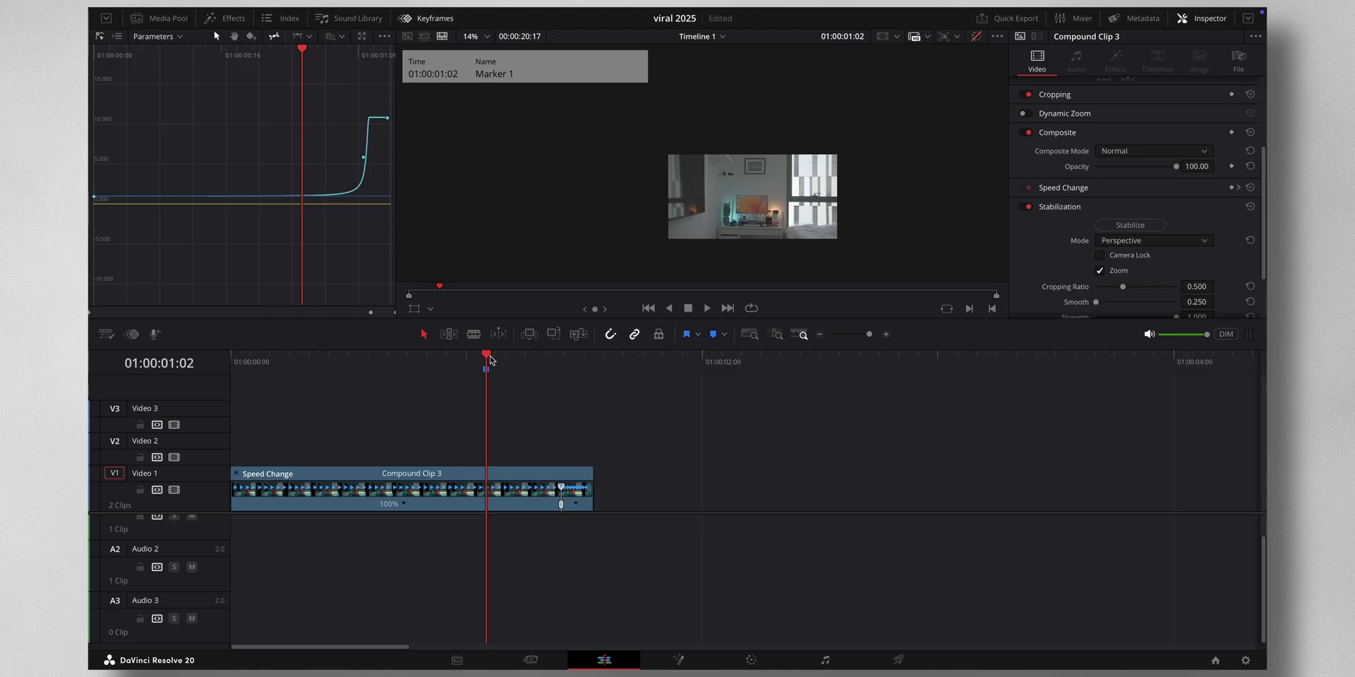
pyautogui.moveTo(490, 359); pyautogui.dragTo(562, 362)
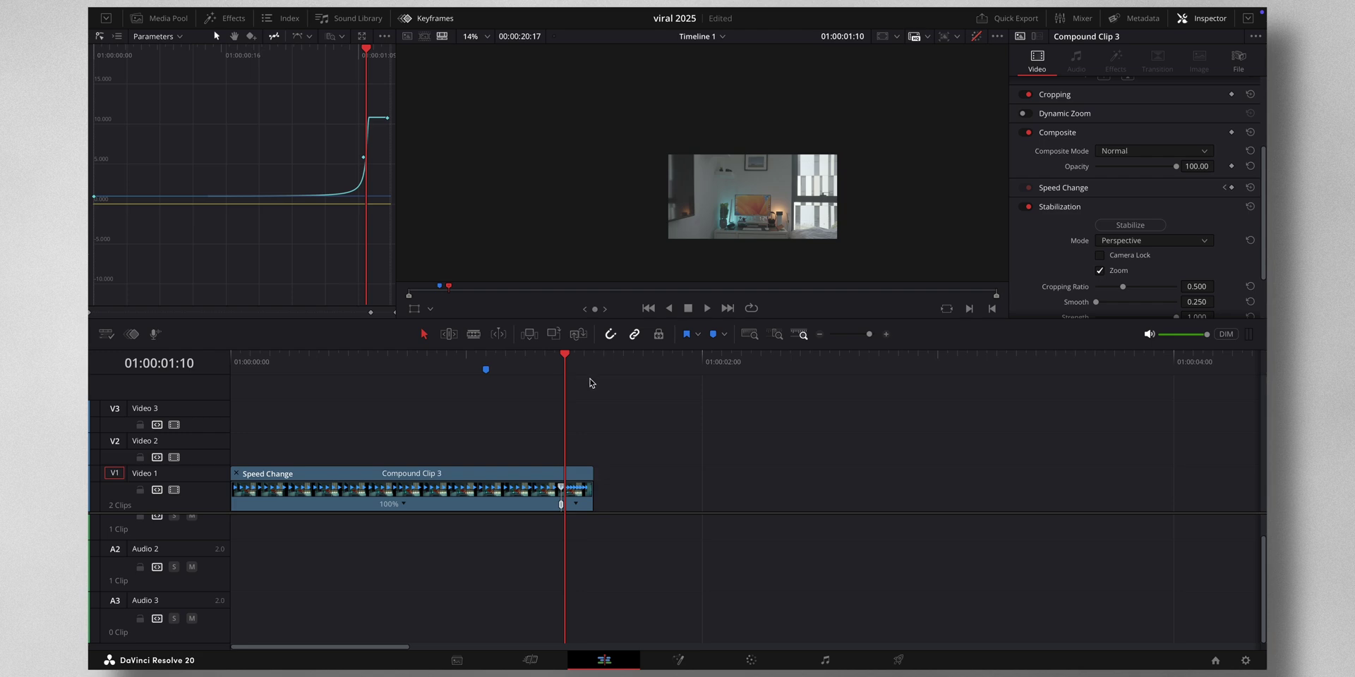
pyautogui.press('m')
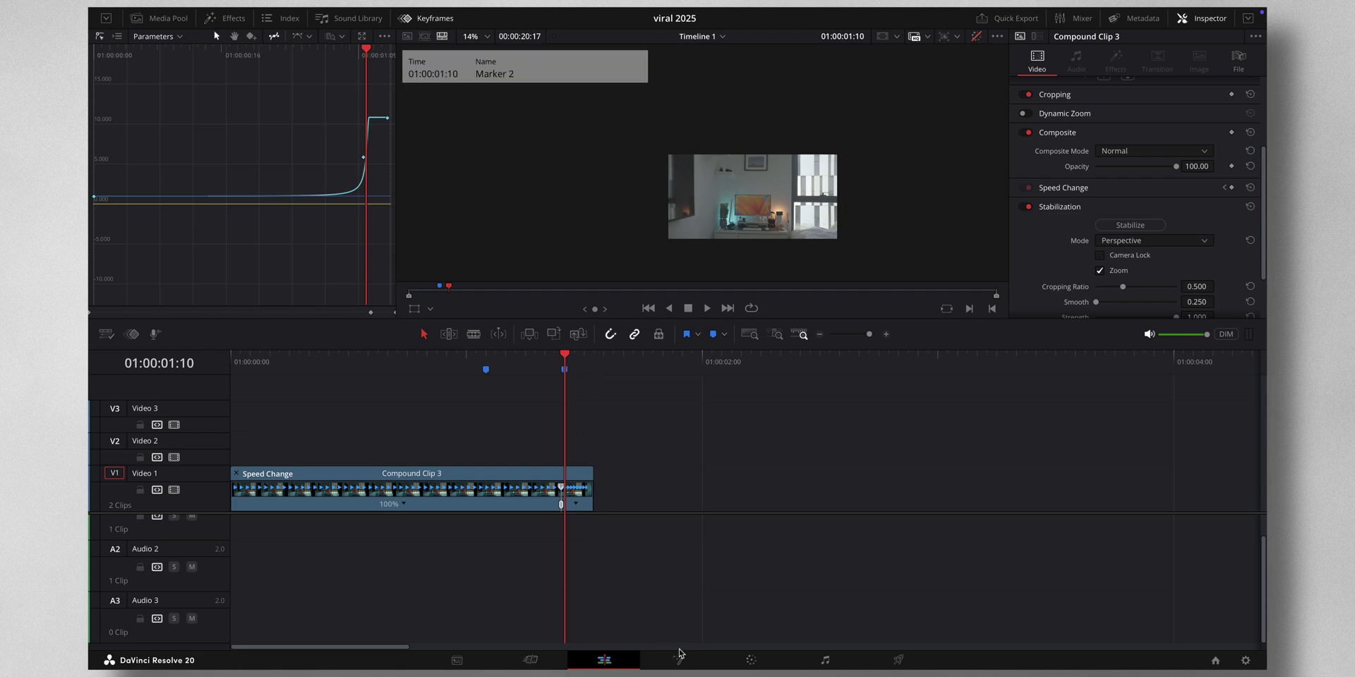
pyautogui.click(679, 659)
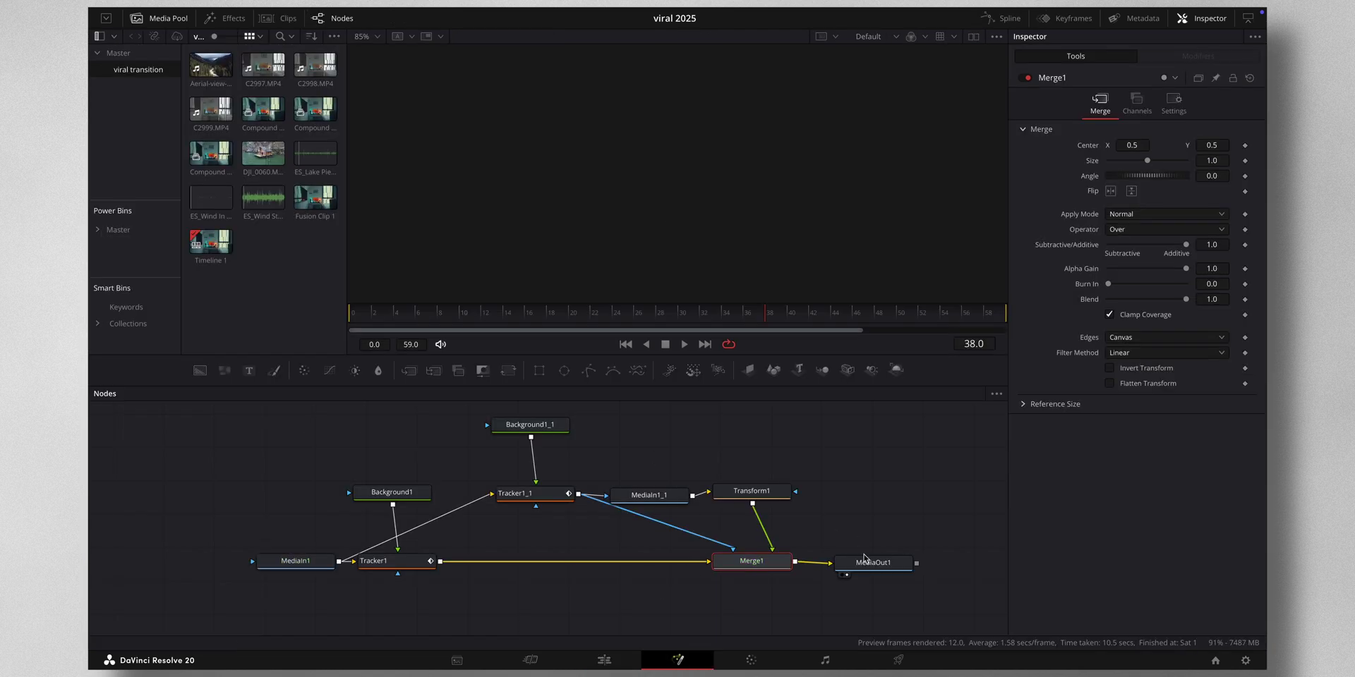
# - Set a starting keyframe on Transform1's Center at frame 26
pyautogui.press('1')
pyautogui.click(751, 490)
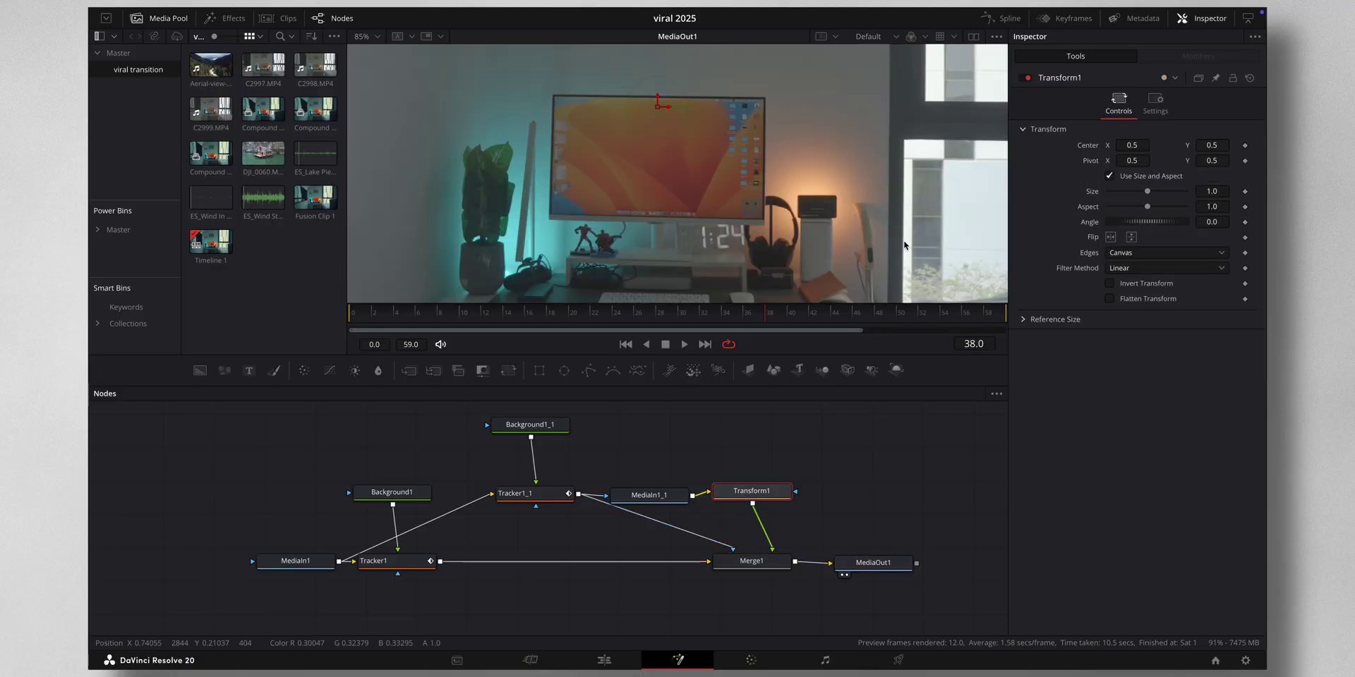
pyautogui.click(1012, 19)
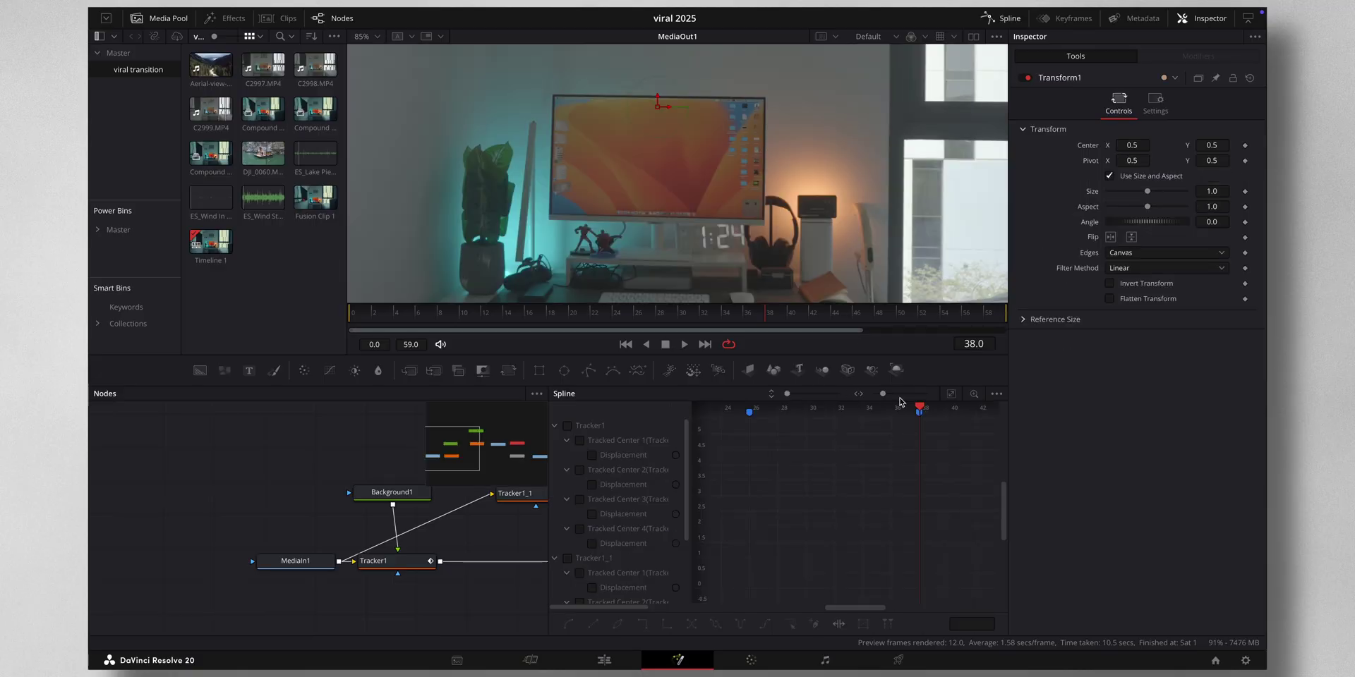
pyautogui.moveTo(920, 408); pyautogui.dragTo(751, 415)
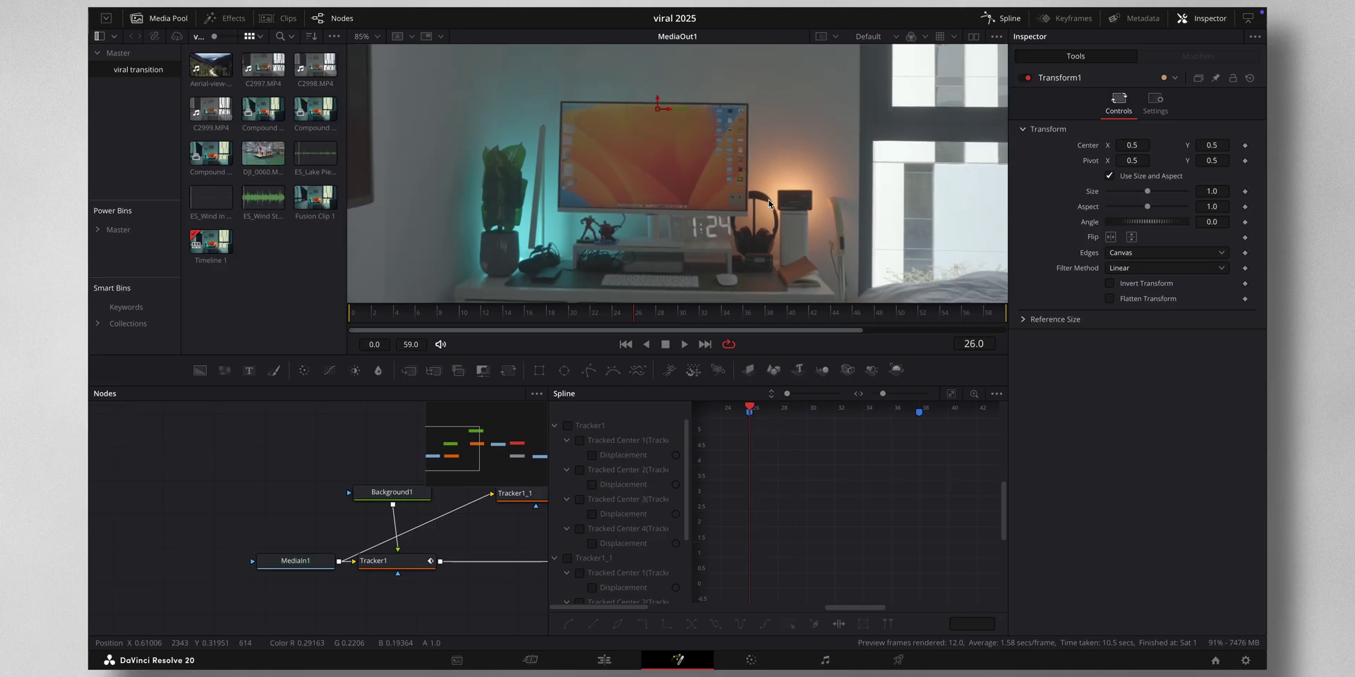
pyautogui.click(1245, 147)
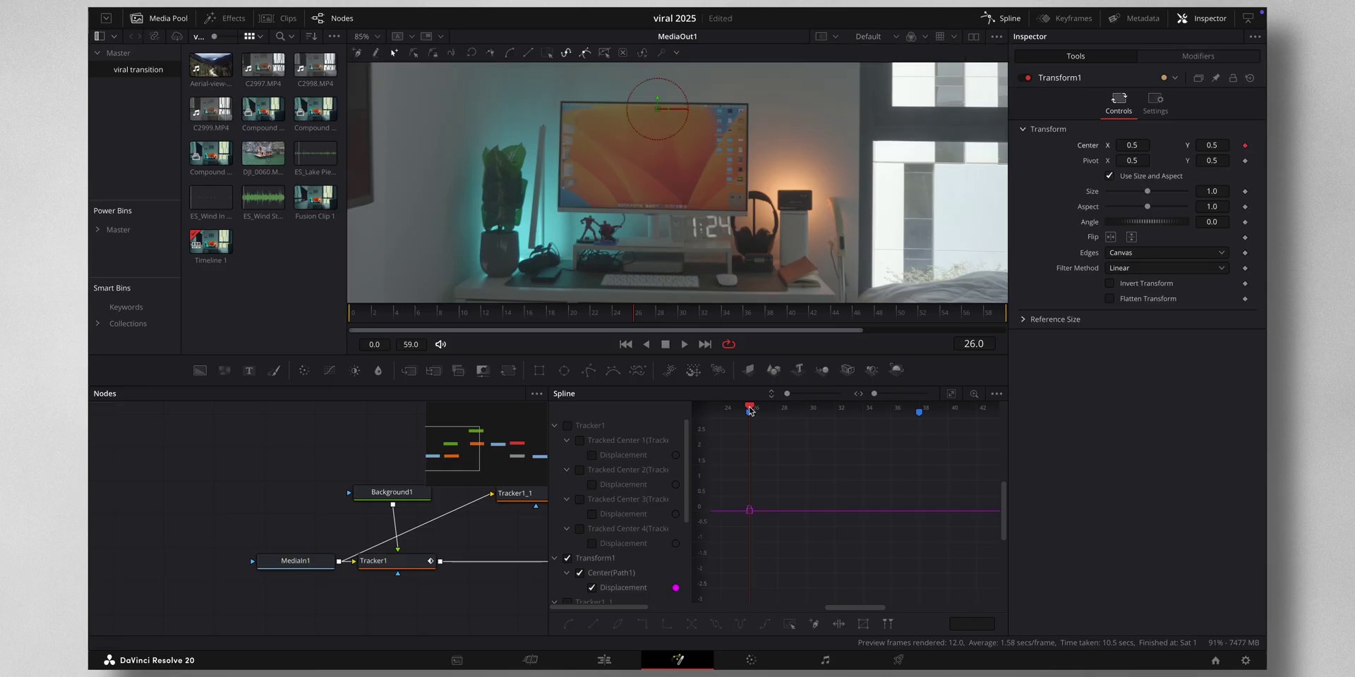
# - At frame 38, push the Center down out of frame and smooth both keyframes
pyautogui.moveTo(749, 410); pyautogui.dragTo(918, 411)
pyautogui.scroll(-5, 680, 188)
pyautogui.moveTo(675, 172); pyautogui.dragTo(675, 274)
pyautogui.moveTo(639, 312); pyautogui.dragTo(693, 321)
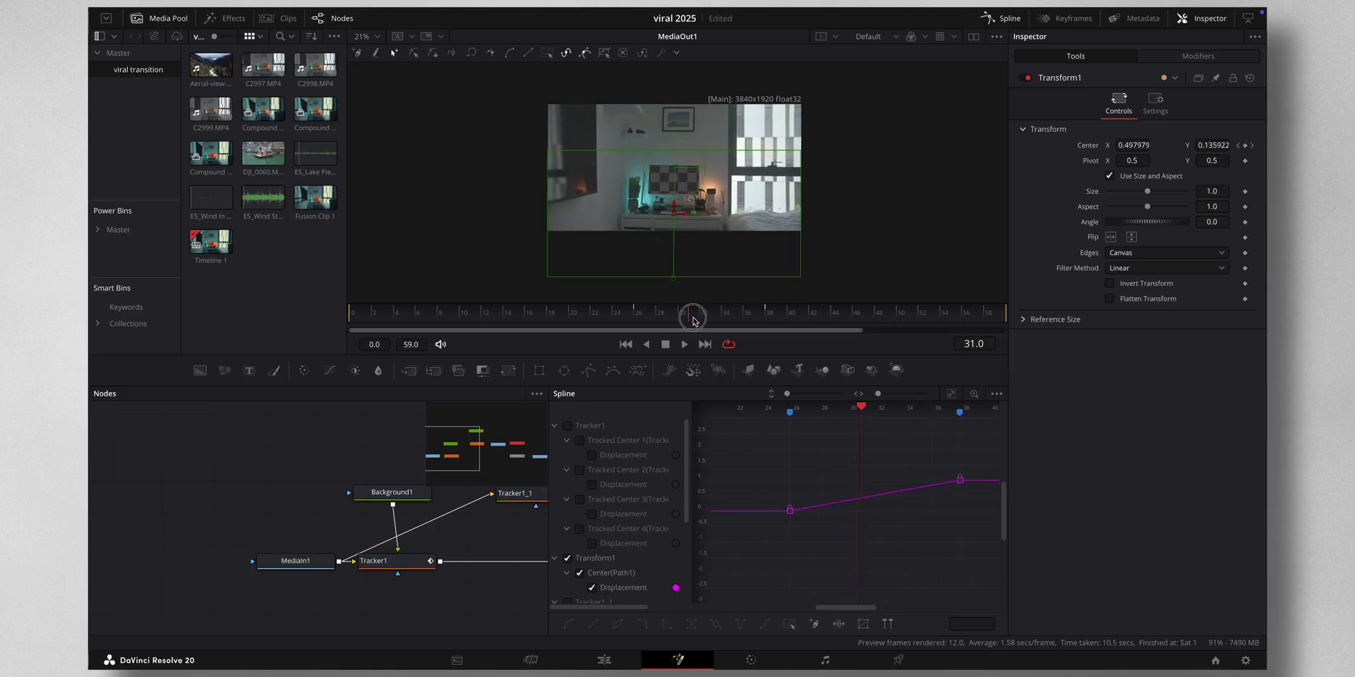
pyautogui.moveTo(756, 442); pyautogui.dragTo(980, 542)
pyautogui.press('s')
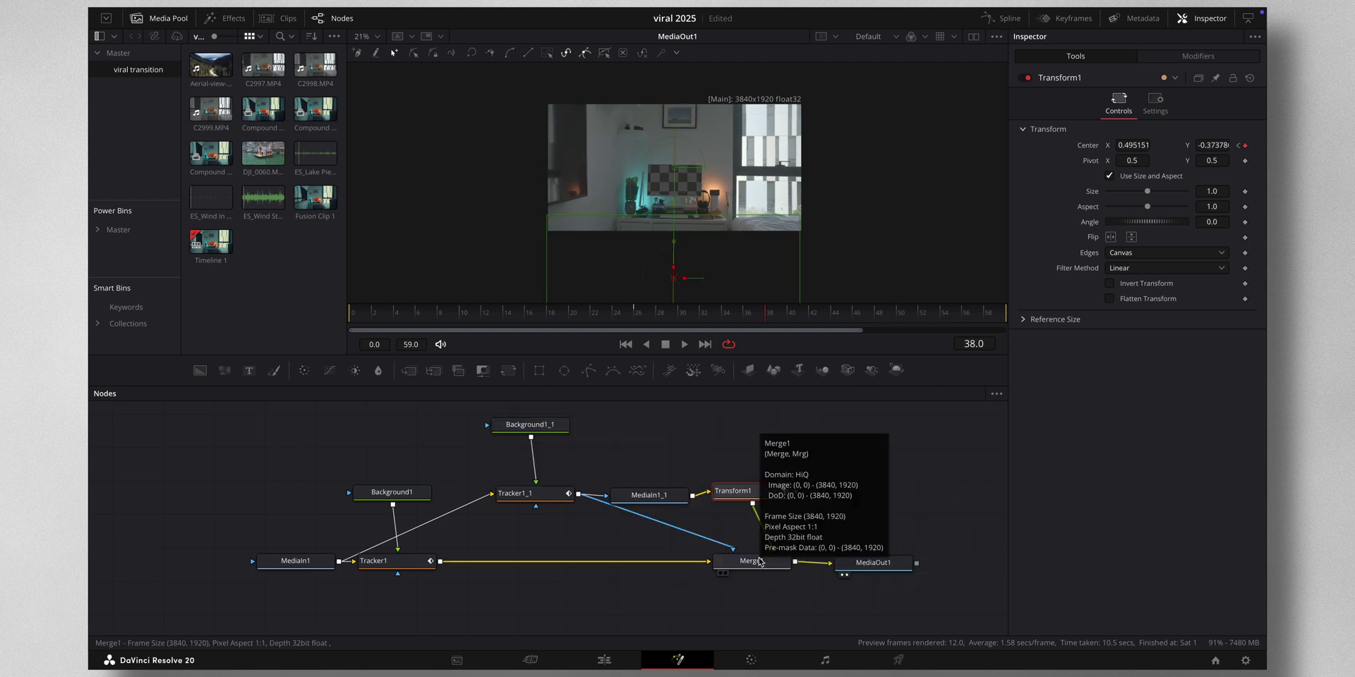
# - Keyframe Merge1's Blend at 1.0 on frame 38, drop it to 0 at frame 39, and play back the fade
pyautogui.click(752, 561)
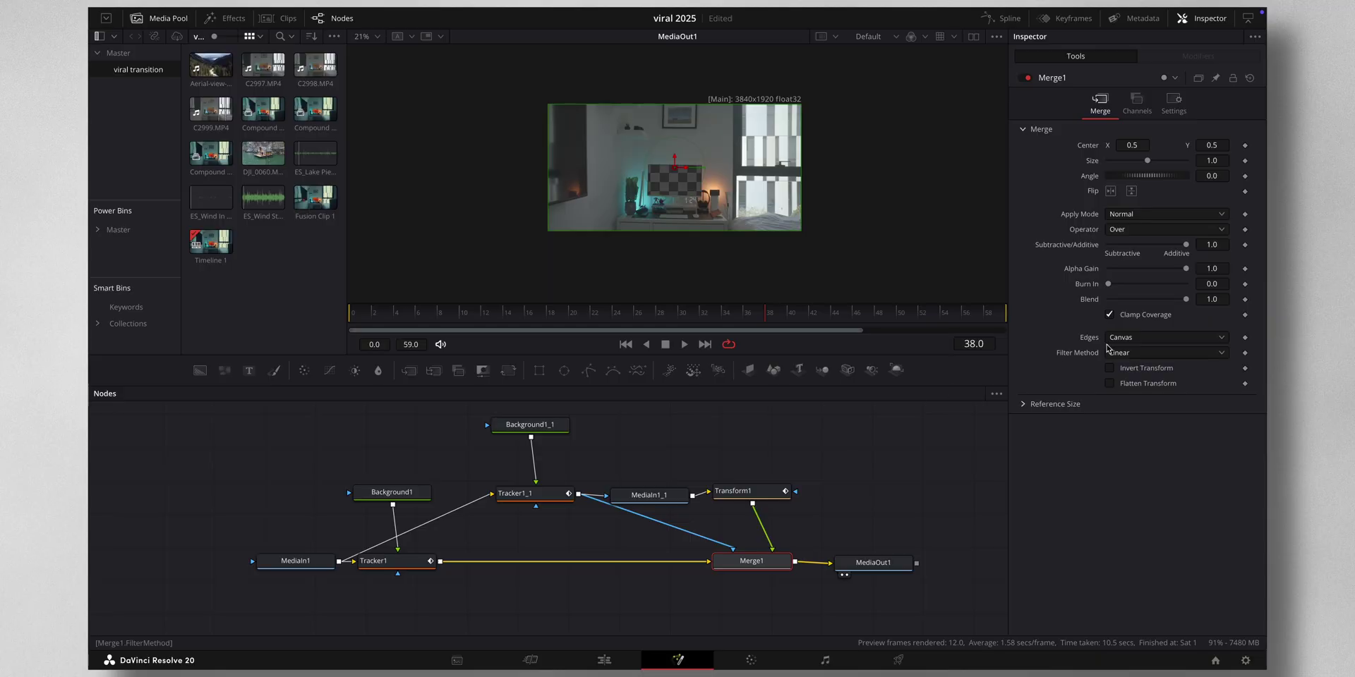
pyautogui.click(1245, 299)
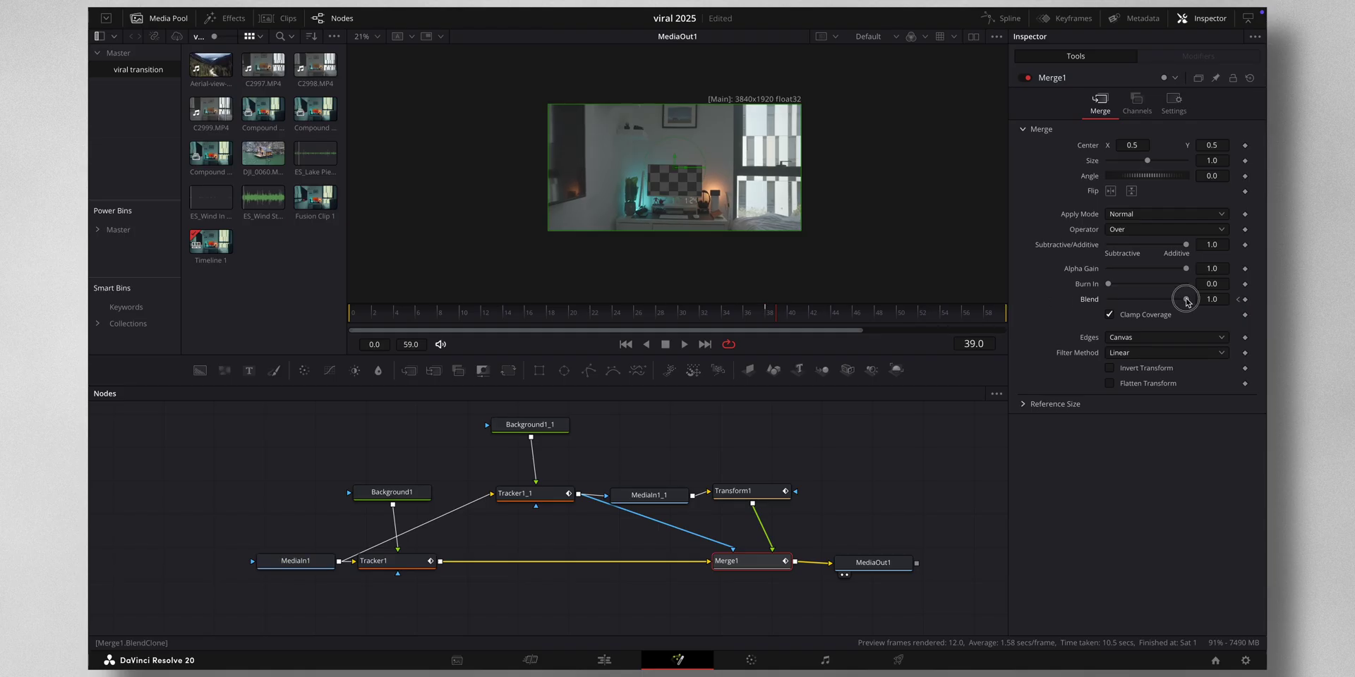
pyautogui.moveTo(1186, 301); pyautogui.dragTo(948, 292)
pyautogui.moveTo(776, 320); pyautogui.dragTo(480, 321)
pyautogui.moveTo(610, 332); pyautogui.dragTo(346, 321)
pyautogui.press('space')
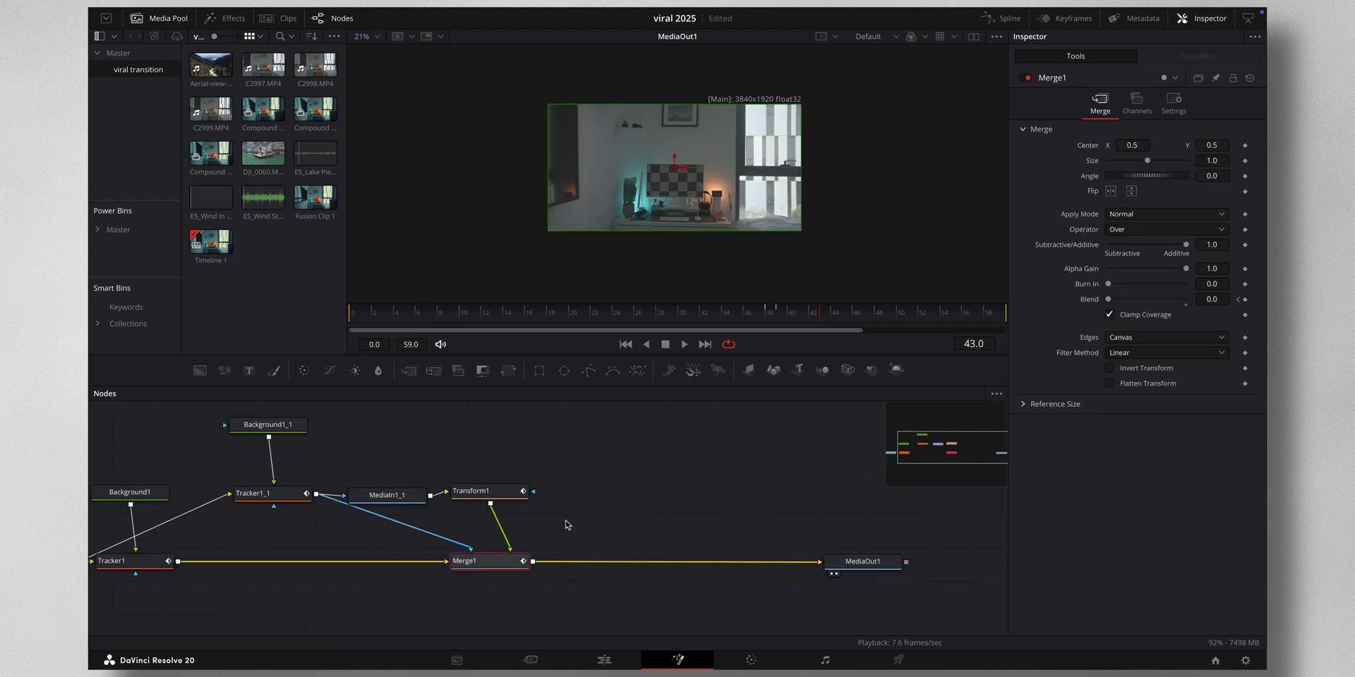
# - Insert a Transform node (Transform2) after Merge1 via tool search 'tran'
pyautogui.hotkey('shift', 'space')
pyautogui.write('tran')
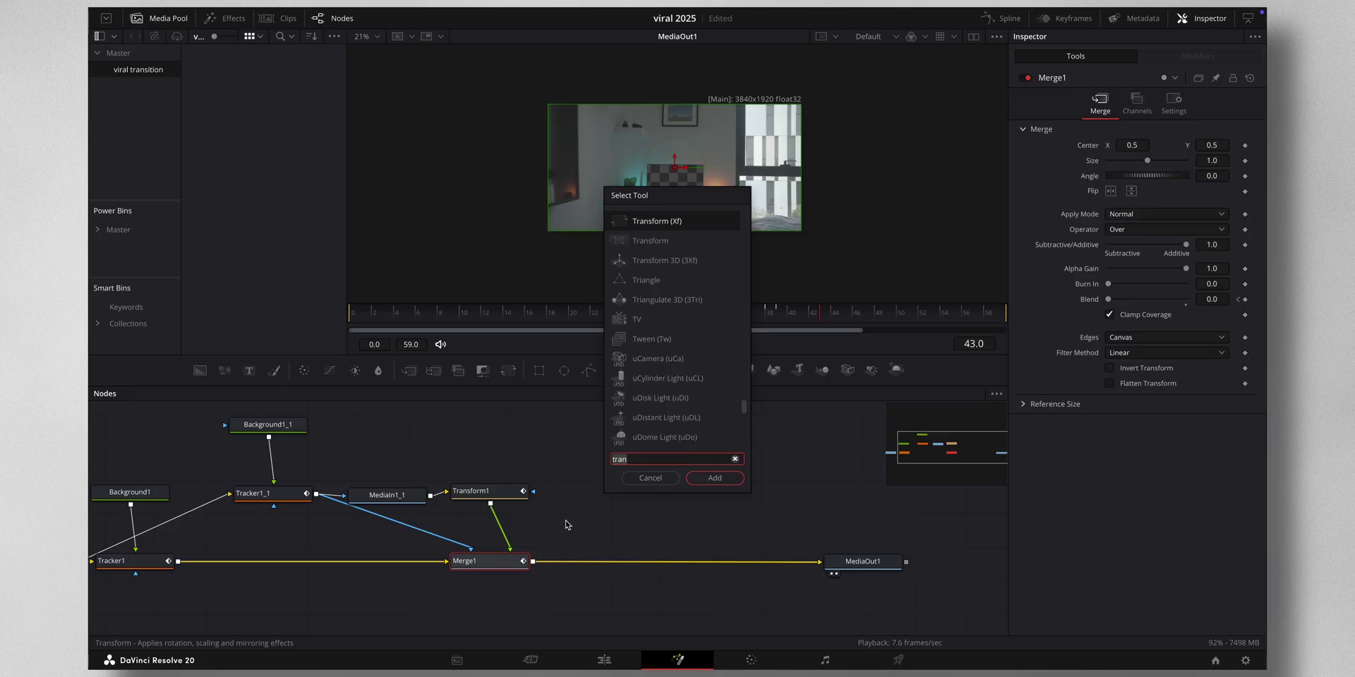
pyautogui.click(728, 485)
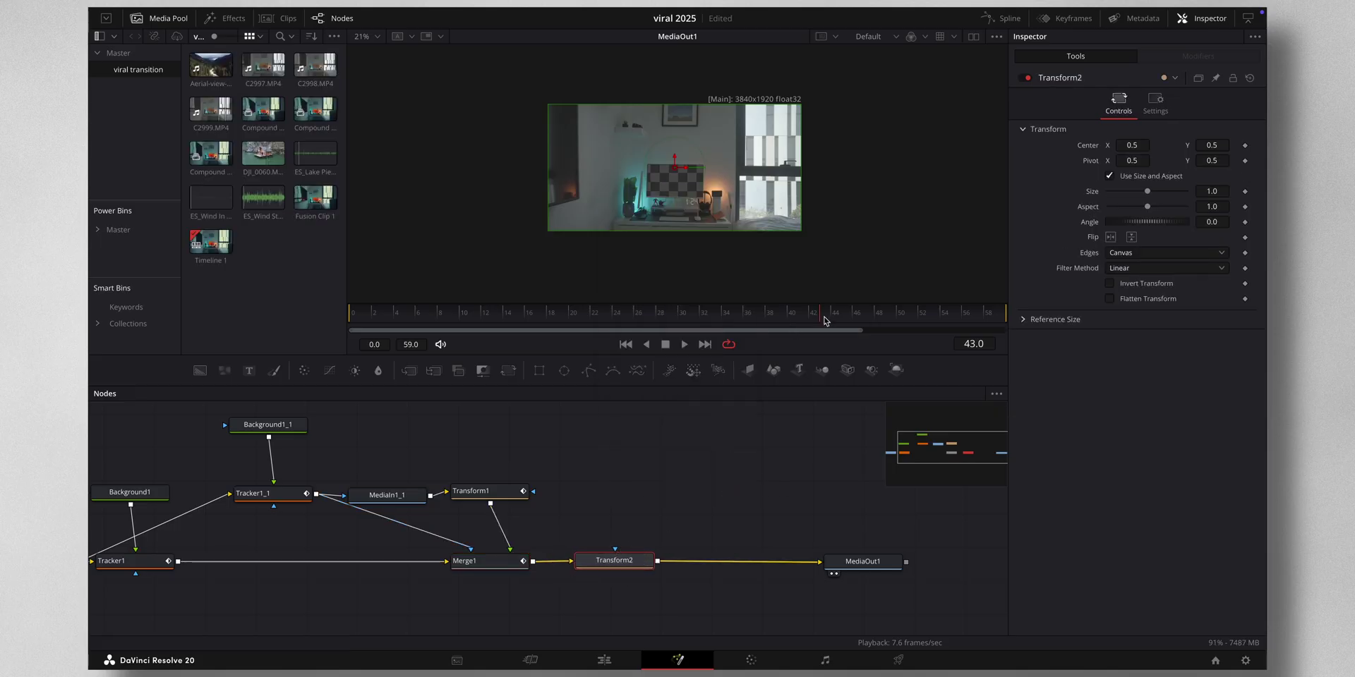
# - Keyframe Transform2 at frame 34, then set Size 3.98 and Center Y 0.854 at frame 59
pyautogui.moveTo(819, 322); pyautogui.dragTo(721, 314)
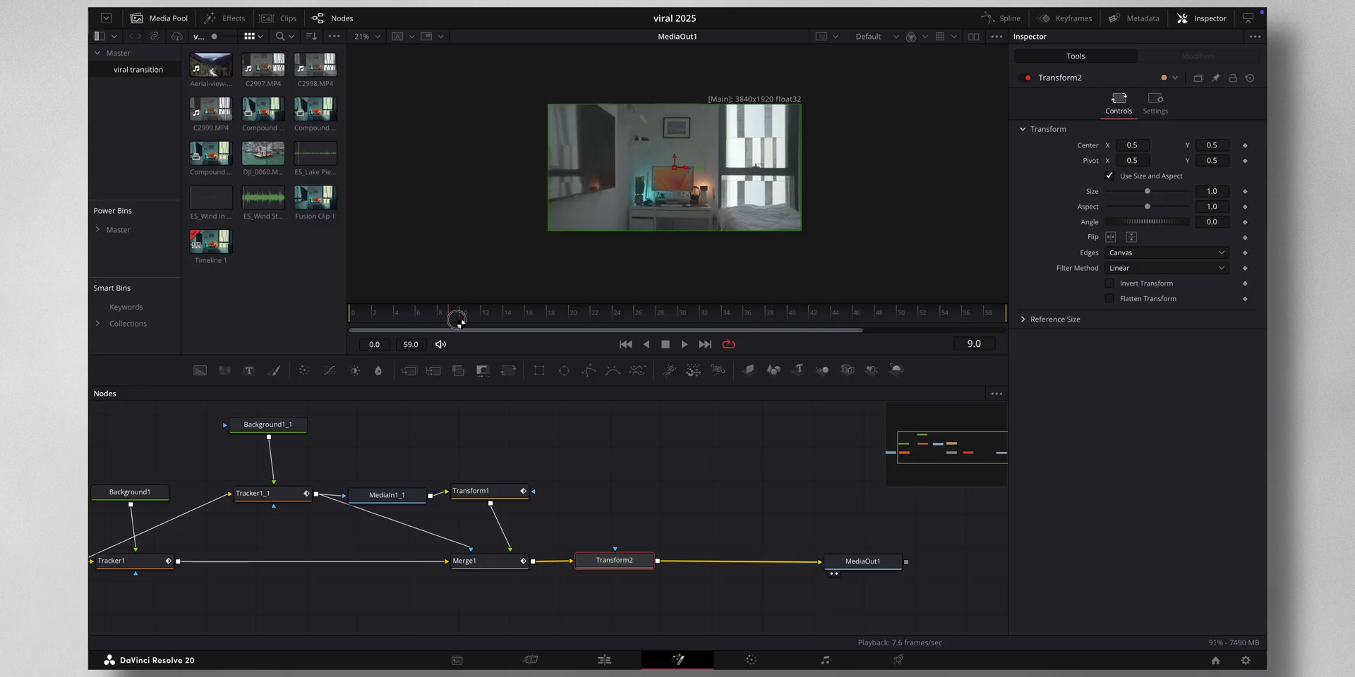
pyautogui.click(1246, 147)
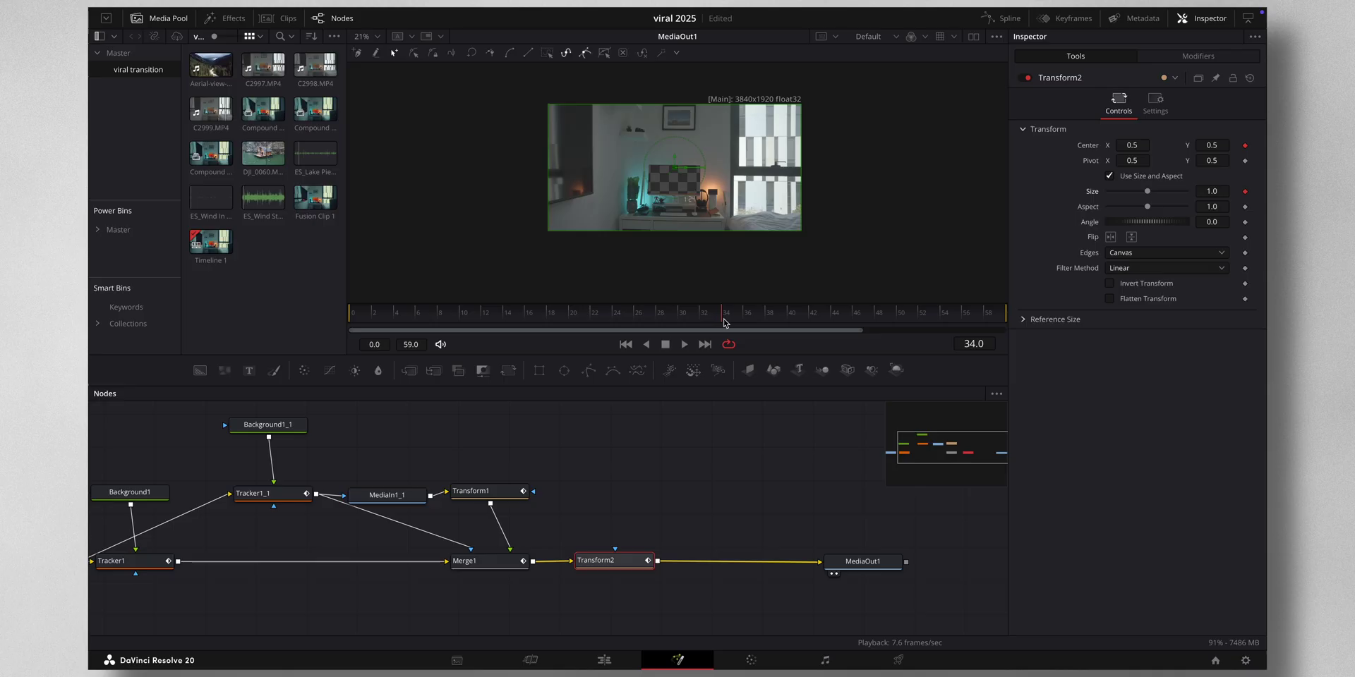
pyautogui.moveTo(723, 323); pyautogui.dragTo(1049, 319)
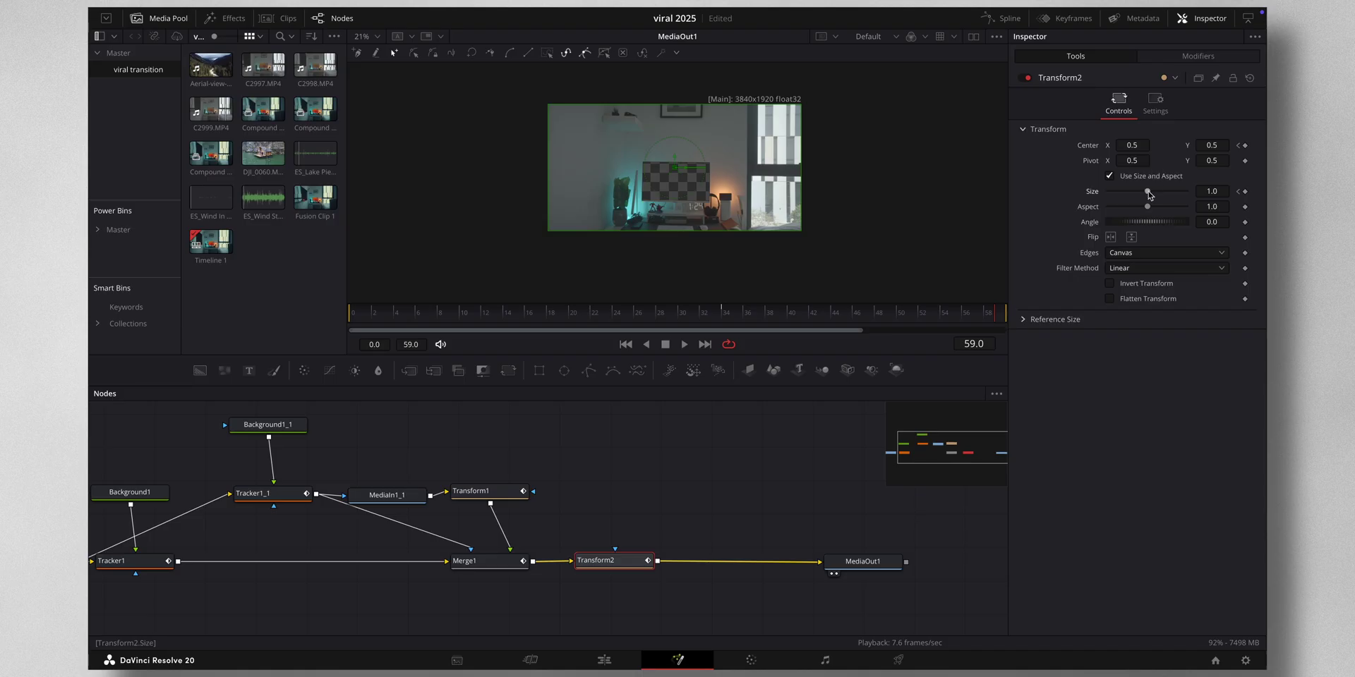
pyautogui.moveTo(1154, 194); pyautogui.dragTo(1169, 193)
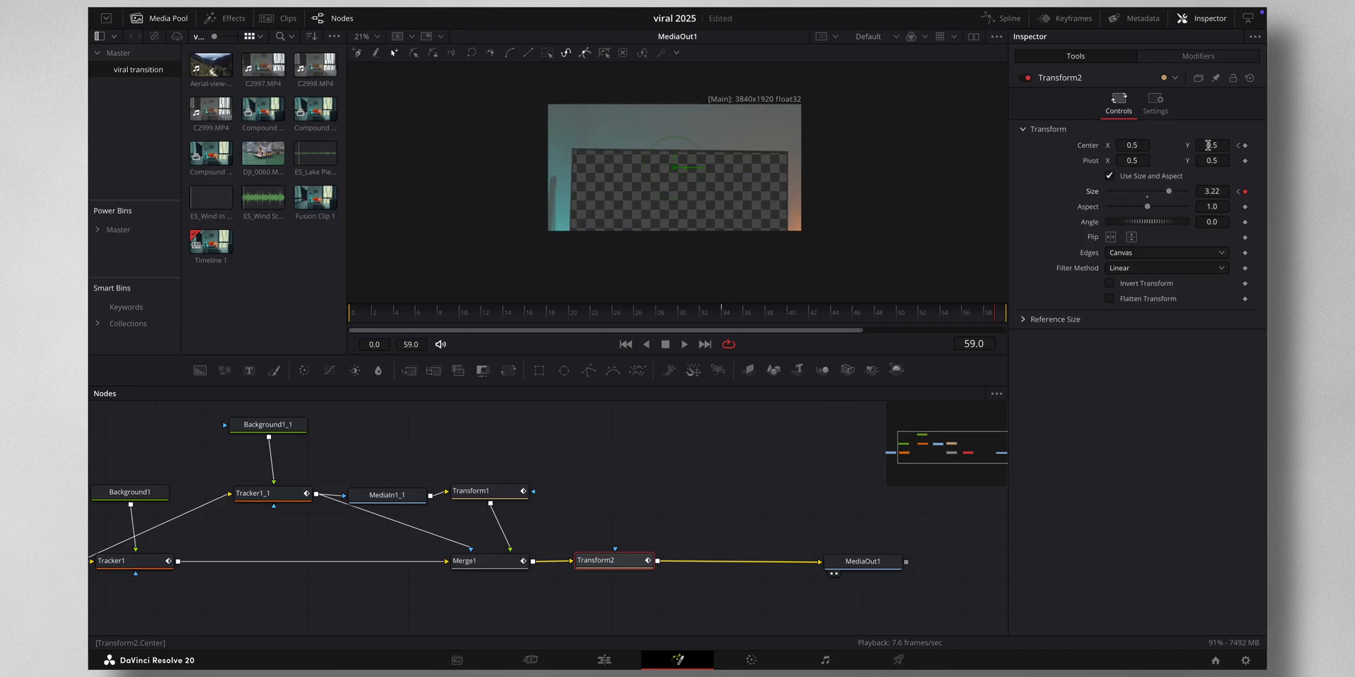
pyautogui.moveTo(1208, 145); pyautogui.dragTo(1175, 196)
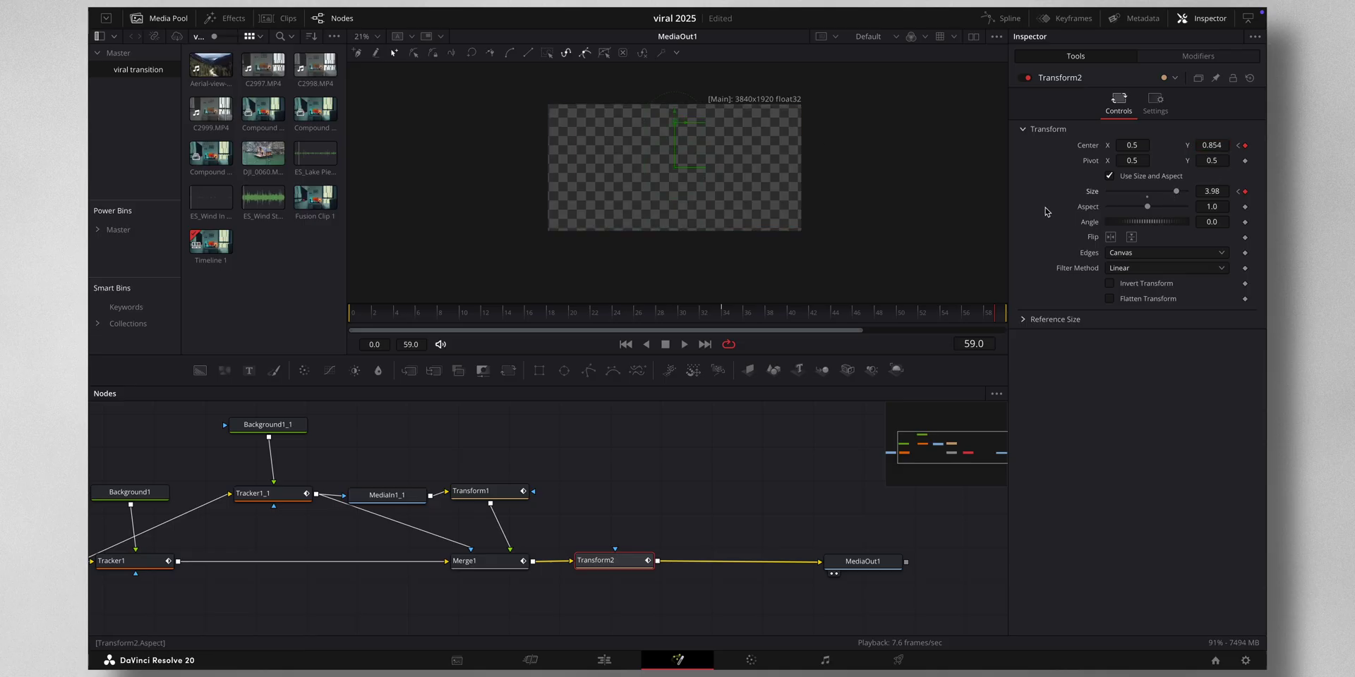
# - In the Spline editor, hide Transform1's and Merge1's curves so only Transform2's remain
pyautogui.click(1007, 21)
pyautogui.click(951, 394)
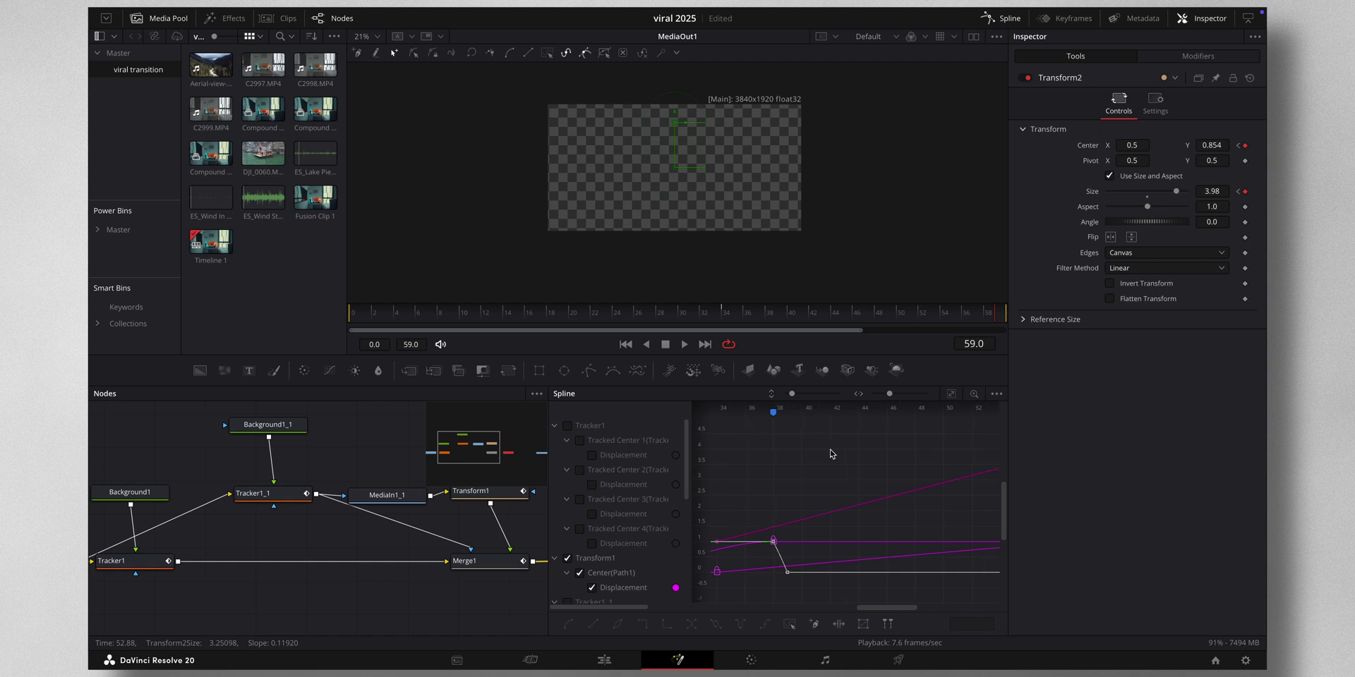
pyautogui.click(951, 395)
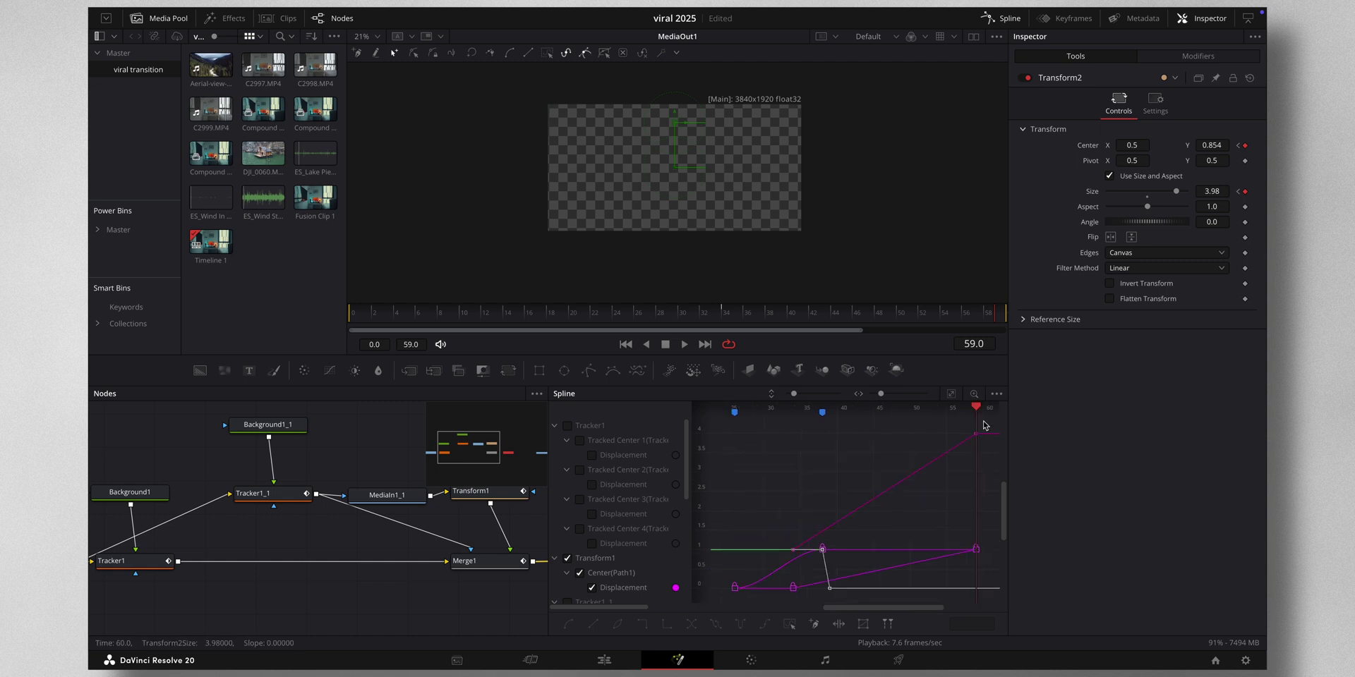
pyautogui.scroll(-4, 613, 544)
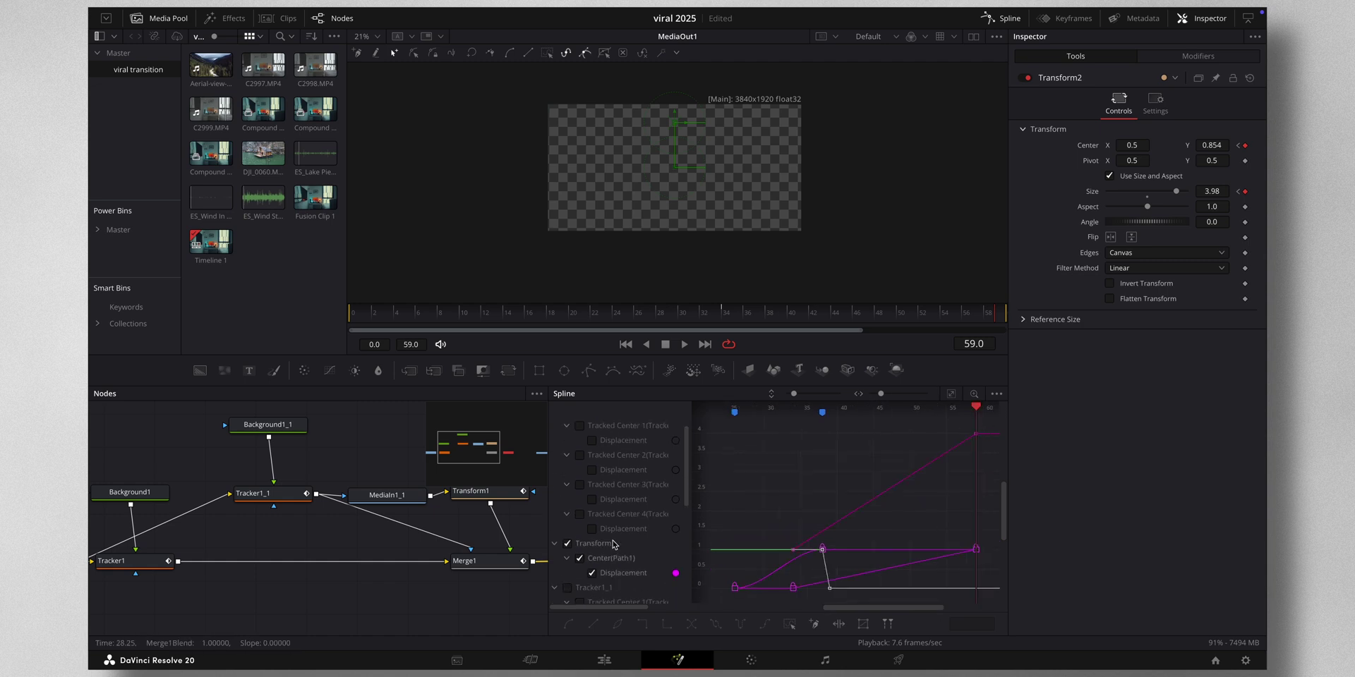
pyautogui.click(568, 500)
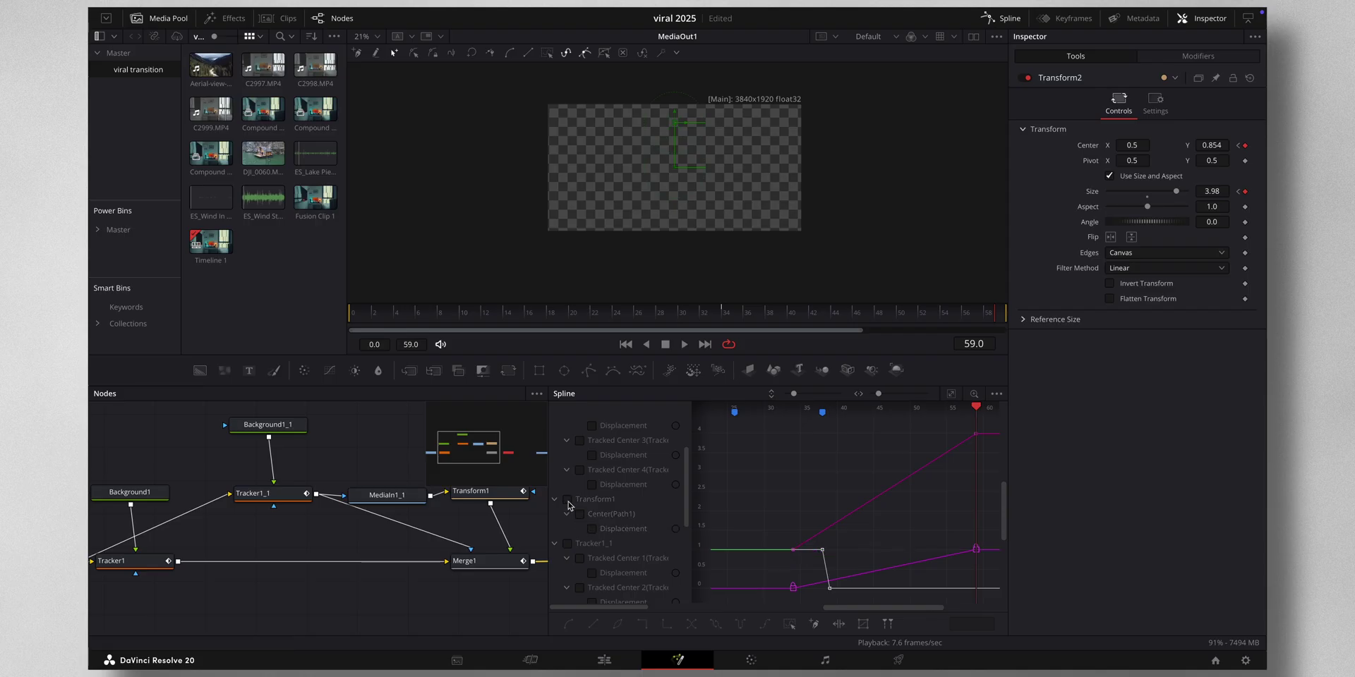
pyautogui.scroll(-5, 613, 527)
pyautogui.click(568, 515)
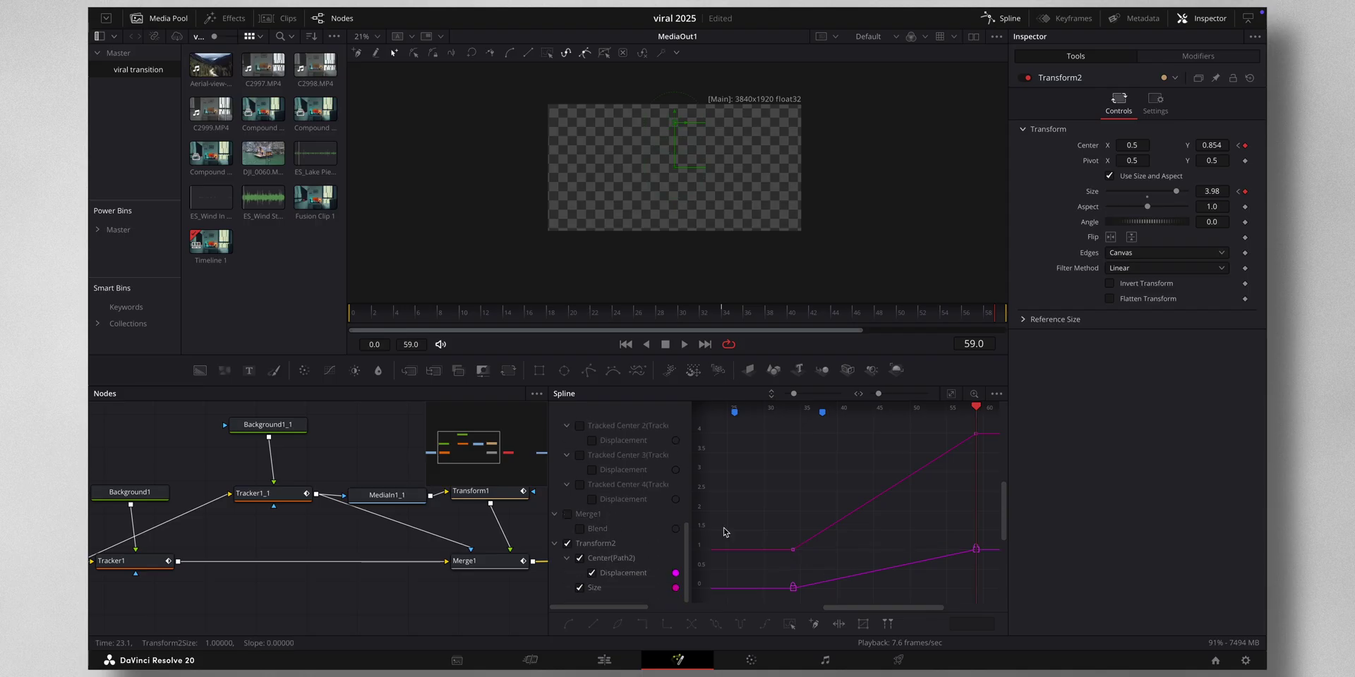
pyautogui.hscroll(-2, 731, 532)
pyautogui.scroll(-1, 732, 532)
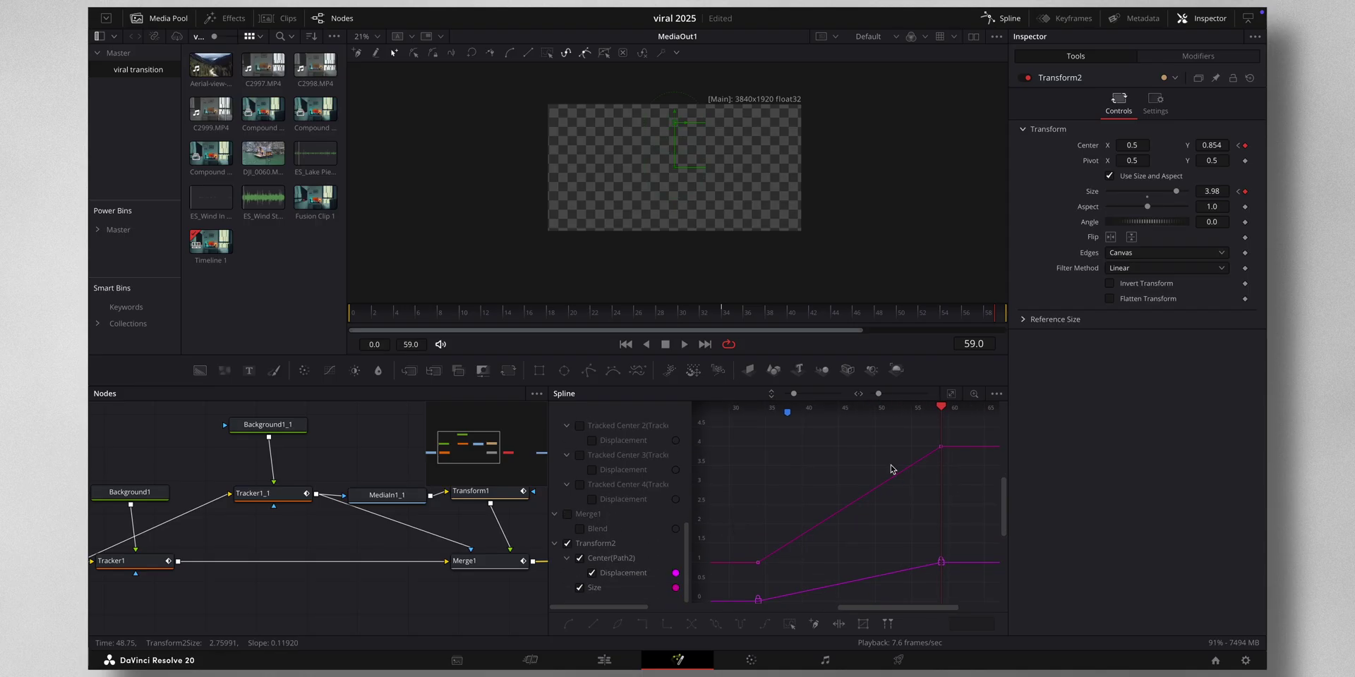
# - Apply Ease In Cubic to all Transform2 keyframes and play back the zoom from frame 20
pyautogui.moveTo(964, 436); pyautogui.dragTo(741, 608)
pyautogui.rightClick(788, 503)
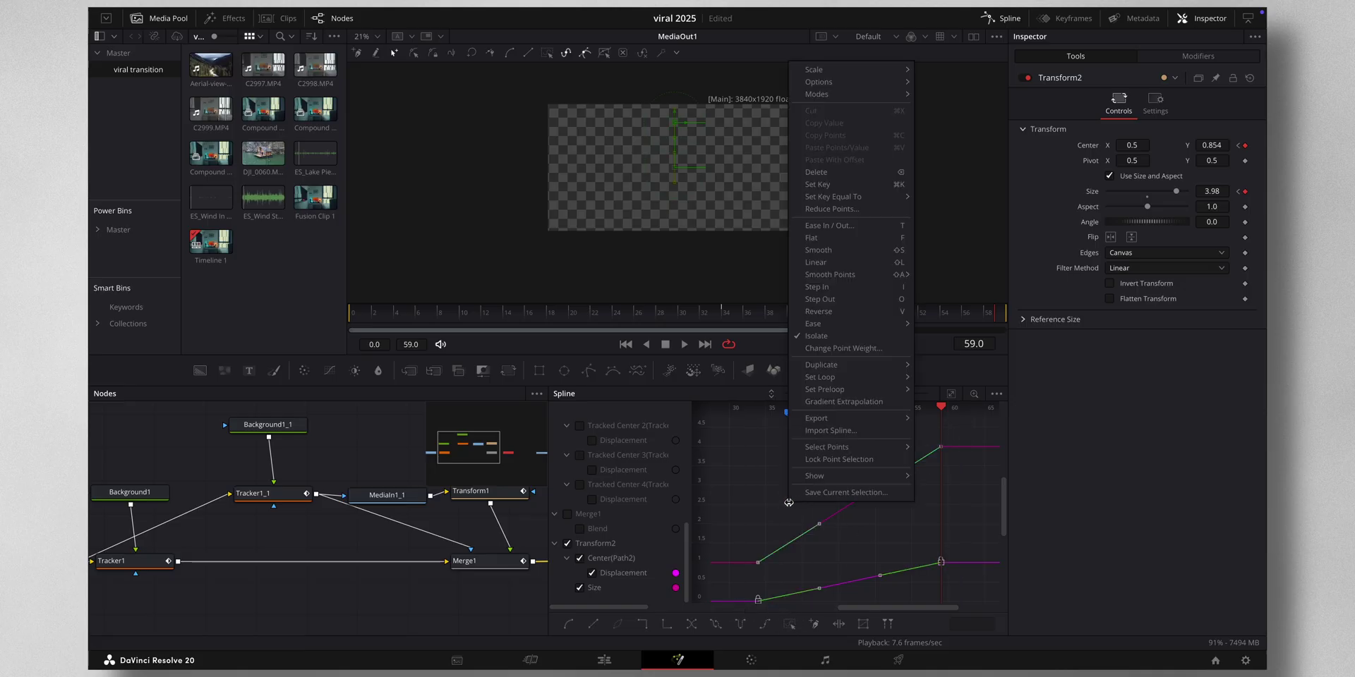
pyautogui.moveTo(842, 328)
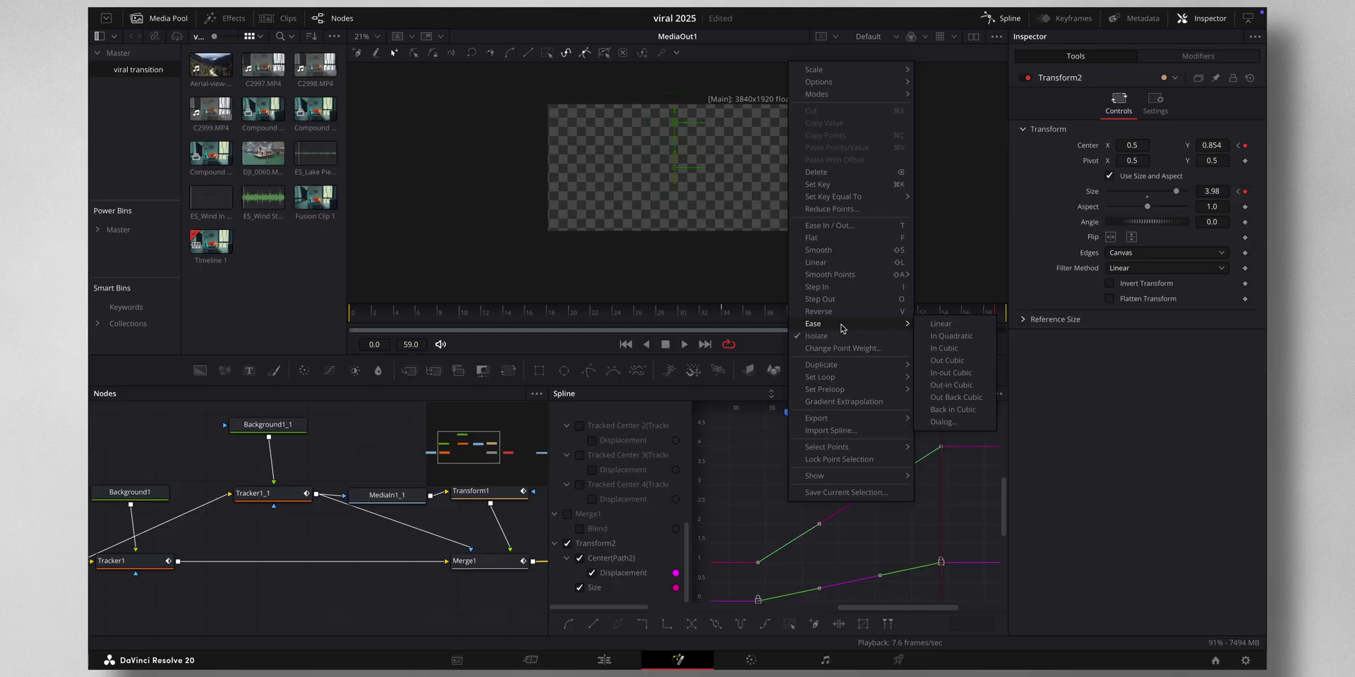
pyautogui.click(945, 349)
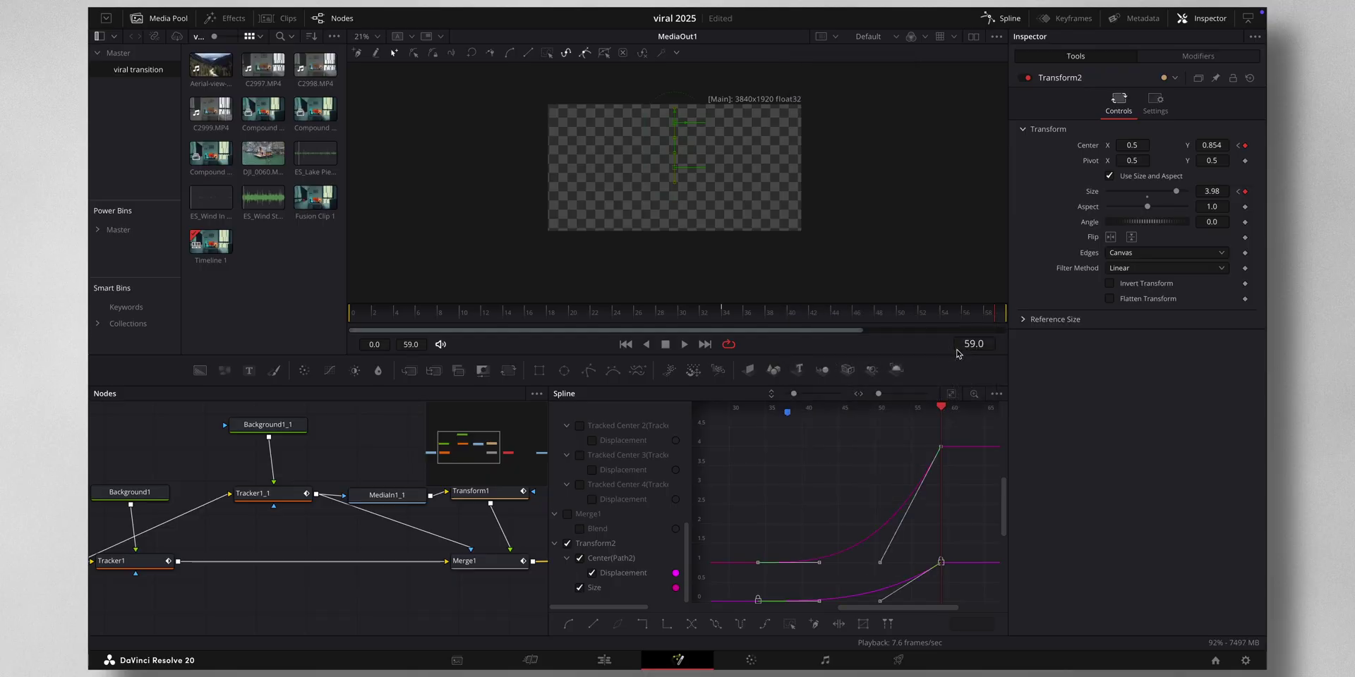
pyautogui.moveTo(479, 315); pyautogui.dragTo(599, 325)
pyautogui.press('space')
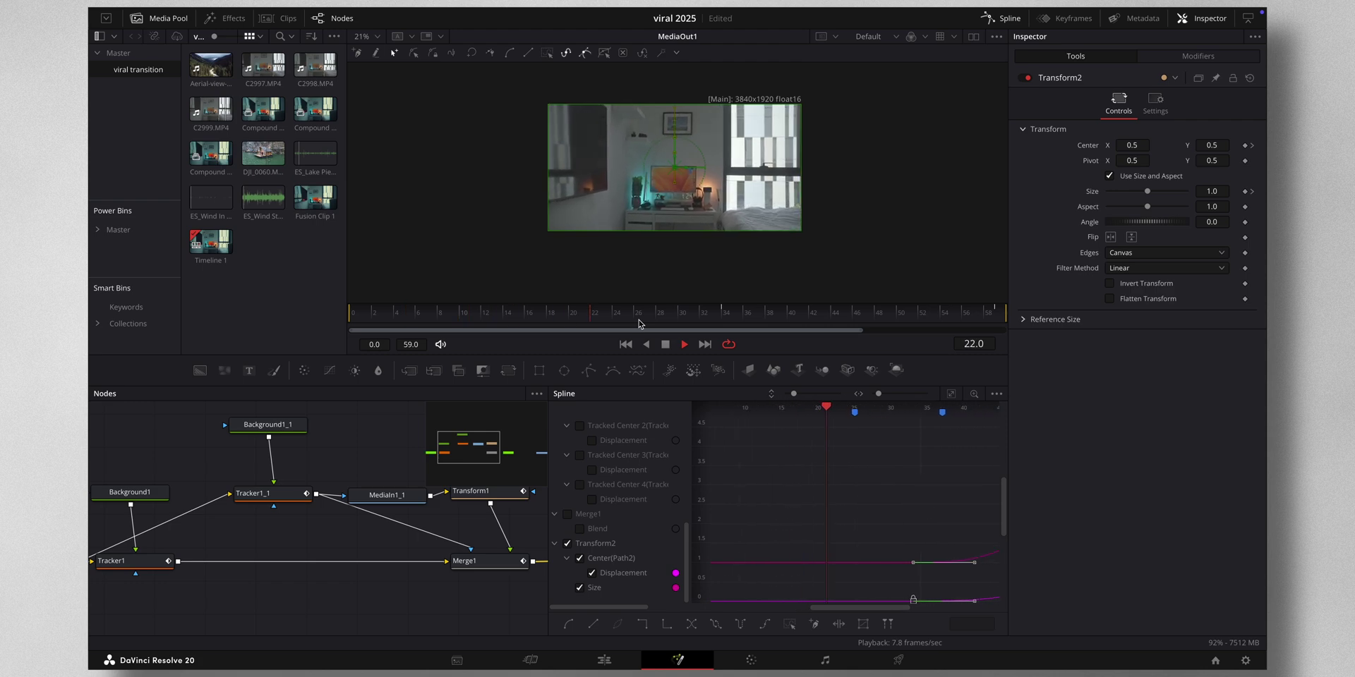
pyautogui.press('space')
# - Hide retime controls, zoom in, and drag the V1 aerial clip earlier to overlap Compound Clip 3
pyautogui.click(288, 498)
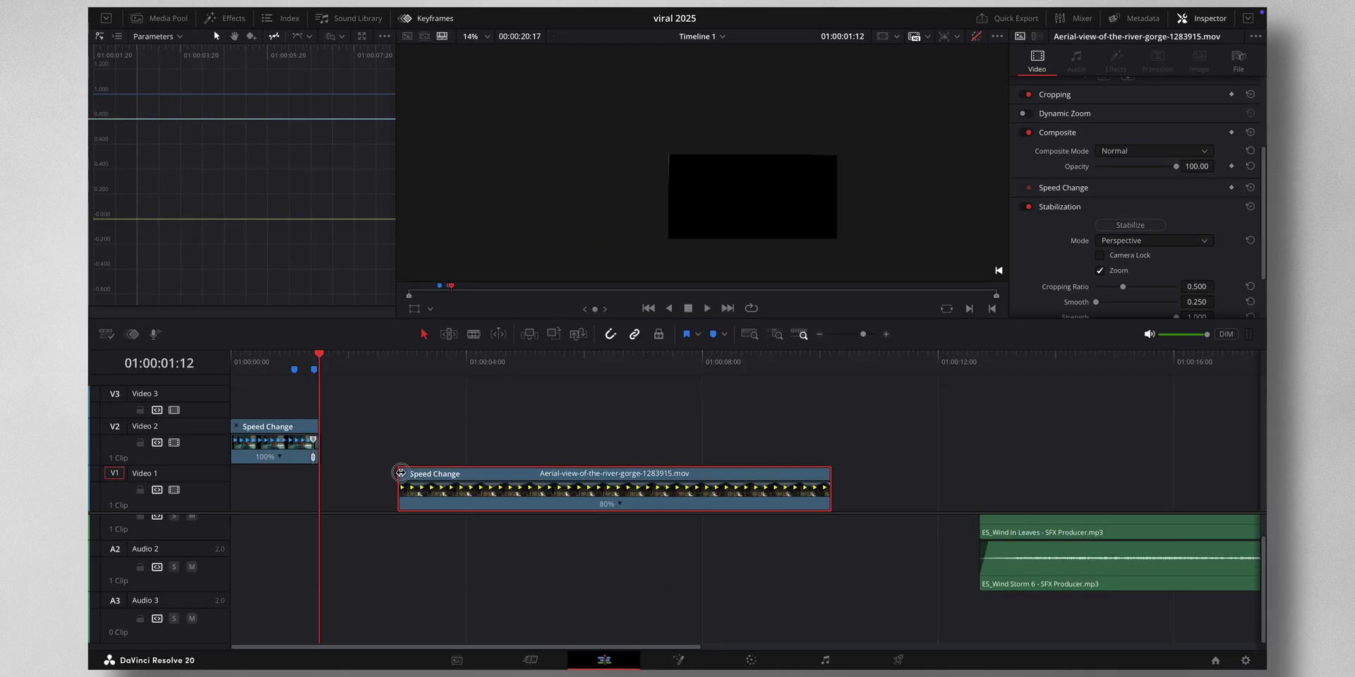
pyautogui.click(401, 472)
pyautogui.click(887, 334)
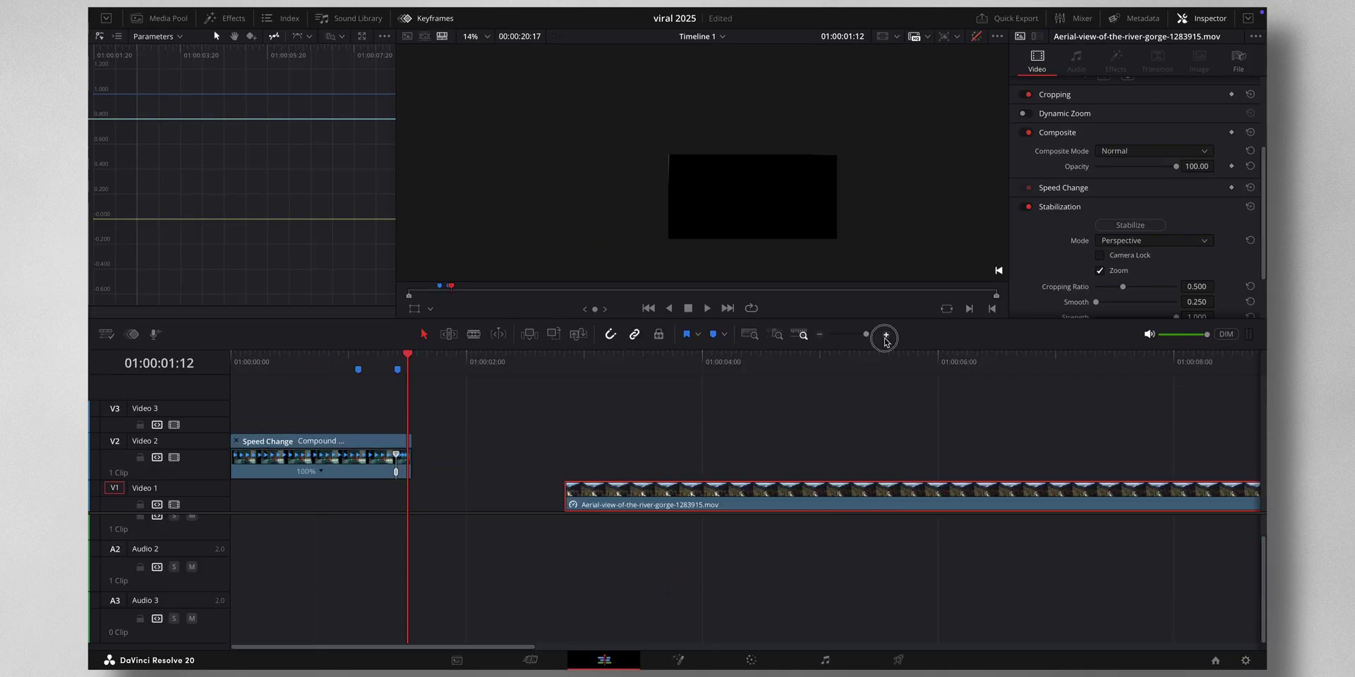
pyautogui.click(887, 335)
pyautogui.moveTo(969, 493); pyautogui.dragTo(505, 501)
pyautogui.hotkey('shift', 'Up')
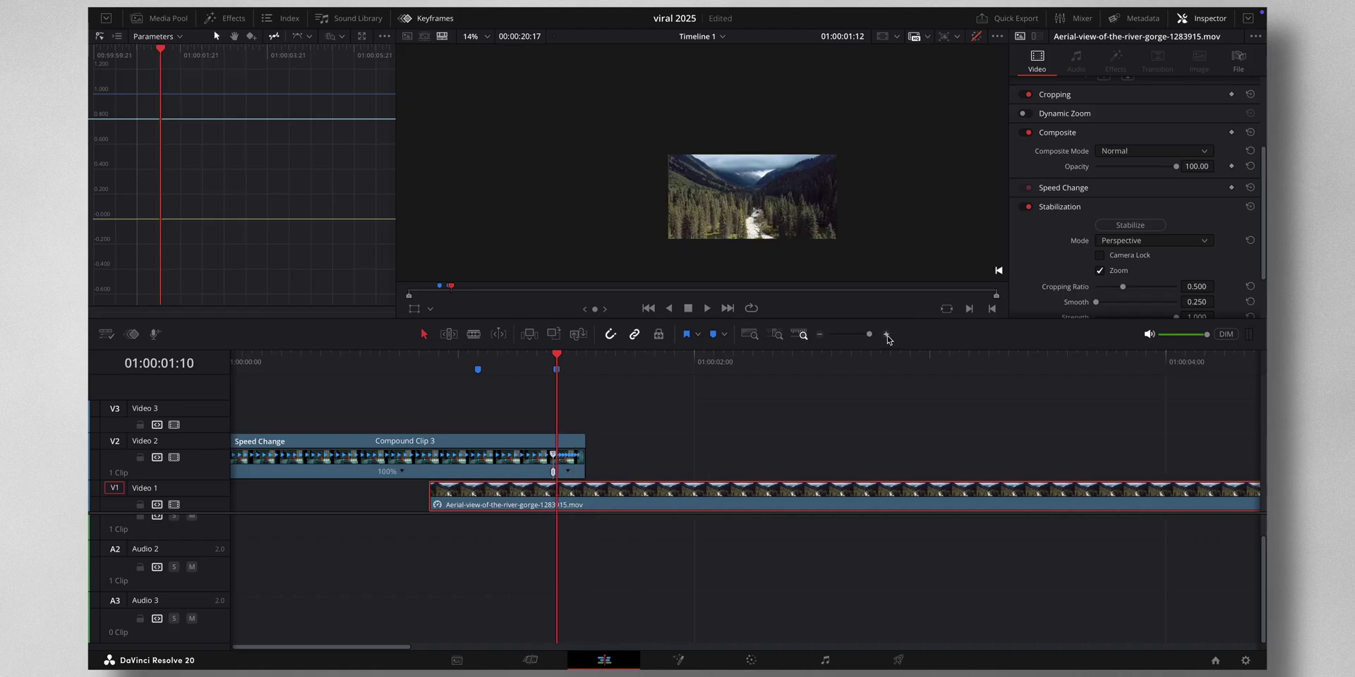
pyautogui.click(886, 335)
pyautogui.click(886, 335)
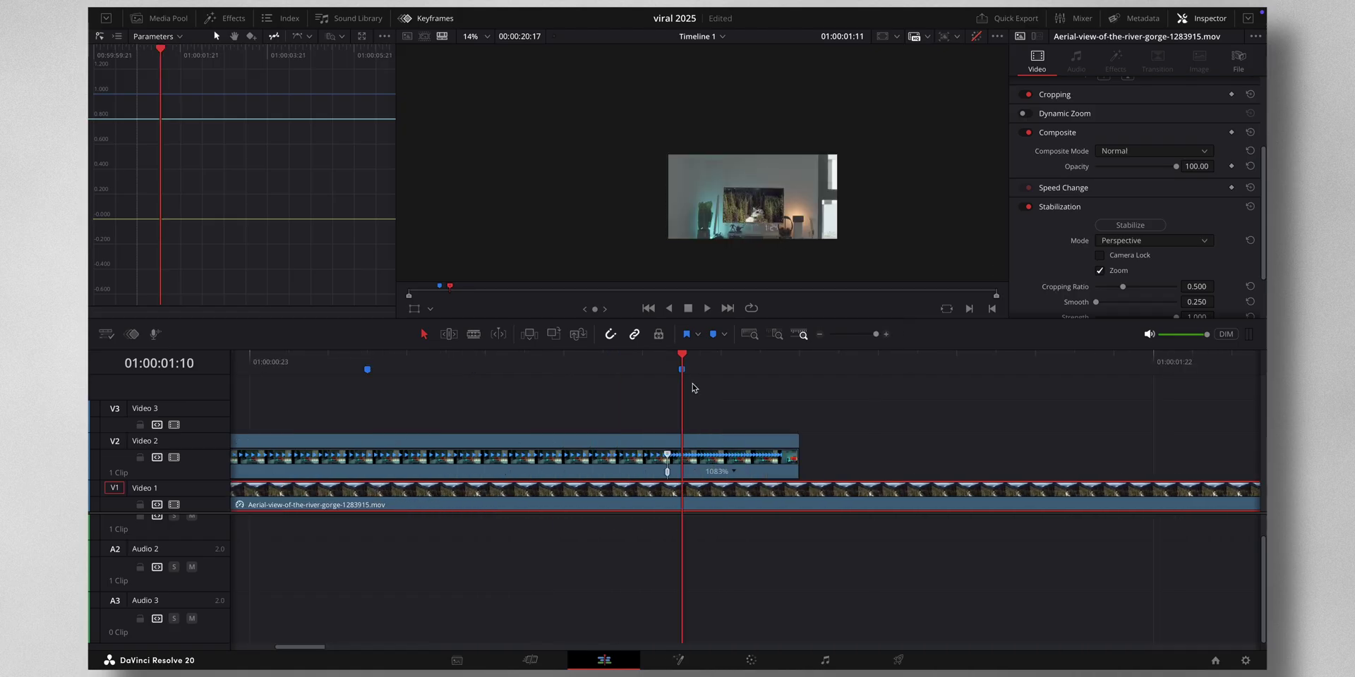
pyautogui.click(819, 334)
pyautogui.click(820, 334)
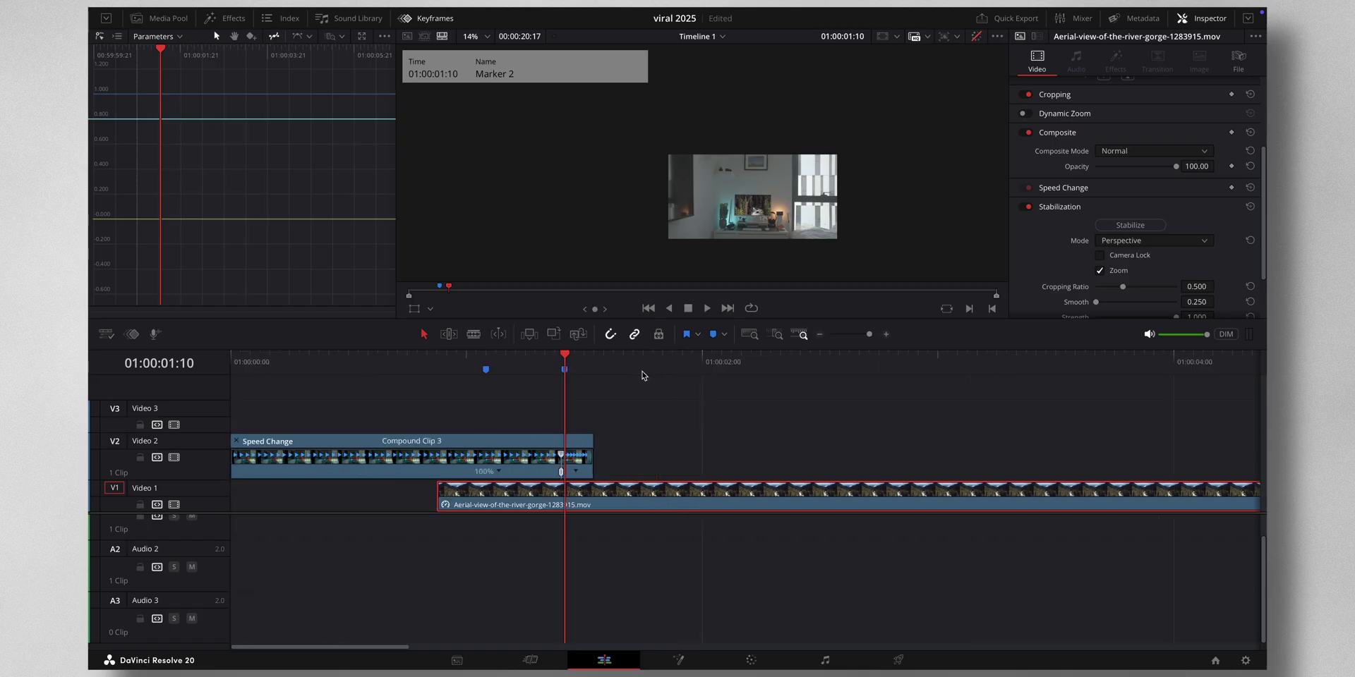
# - Re-enable Retime Controls on the aerial clip
pyautogui.rightClick(730, 492)
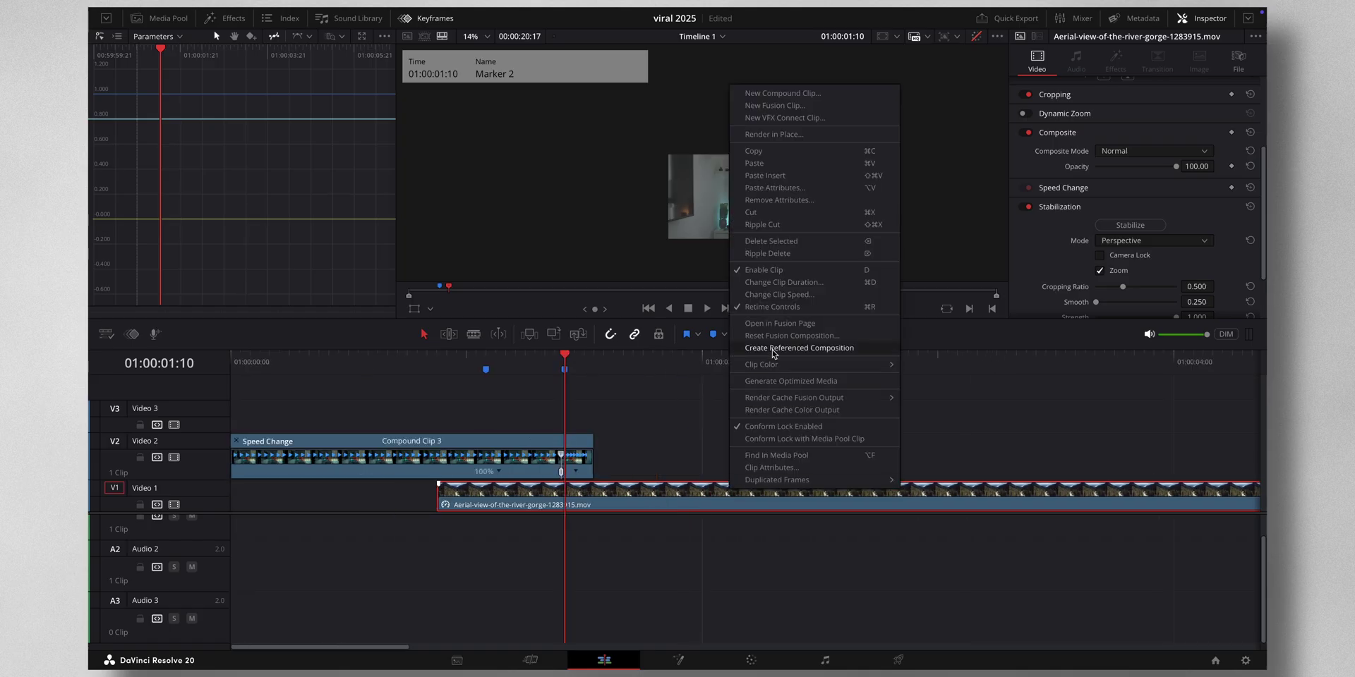
pyautogui.click(772, 307)
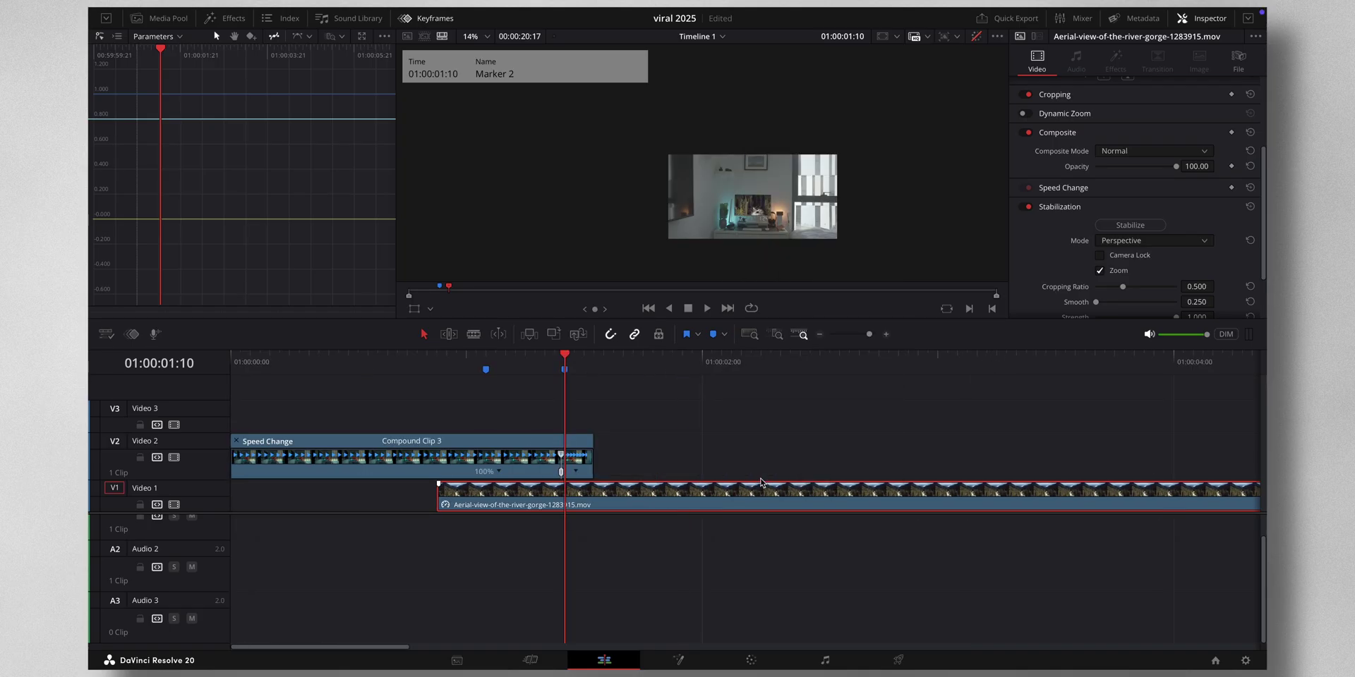
pyautogui.rightClick(760, 482)
pyautogui.click(787, 321)
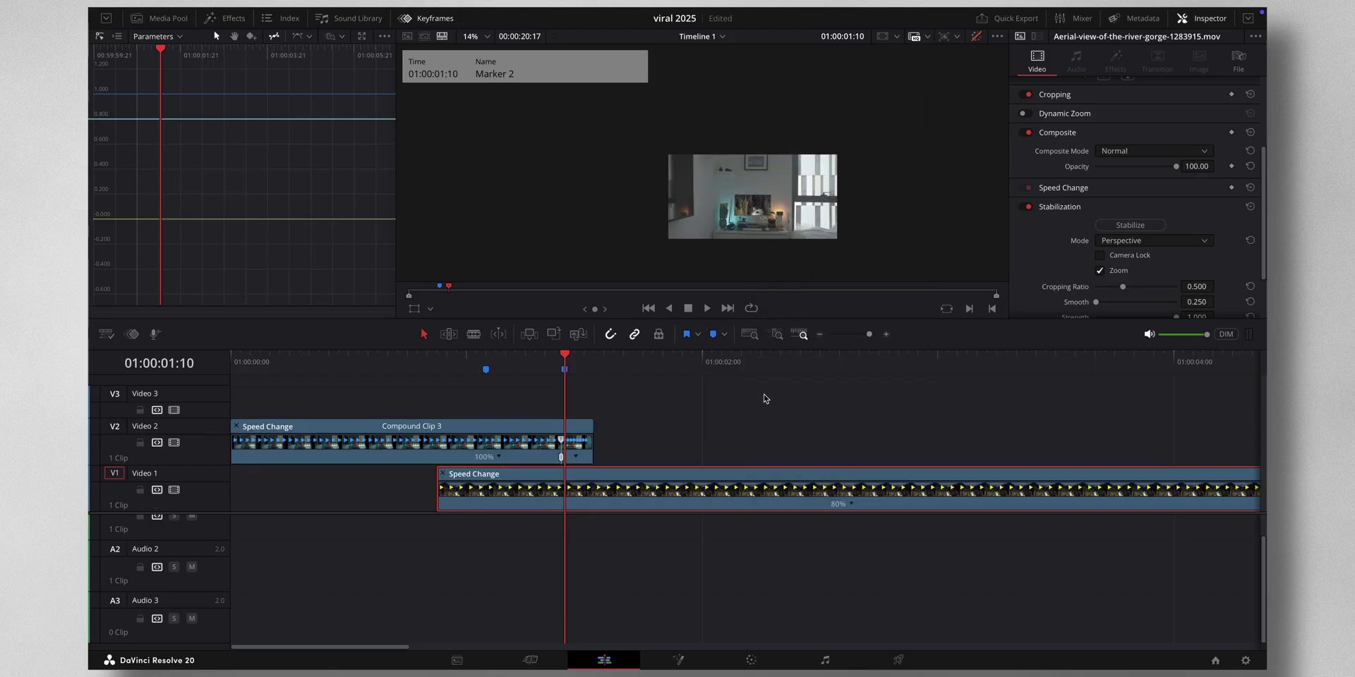
# - Mark 01:00:01:10 and add speed points at 01:00:01:10 and 01:00:02:16 on the aerial clip
pyautogui.moveTo(559, 362)
pyautogui.mouseDown()
pyautogui.moveTo(484, 362)
pyautogui.moveTo(562, 365)
pyautogui.mouseUp()
pyautogui.press('m')
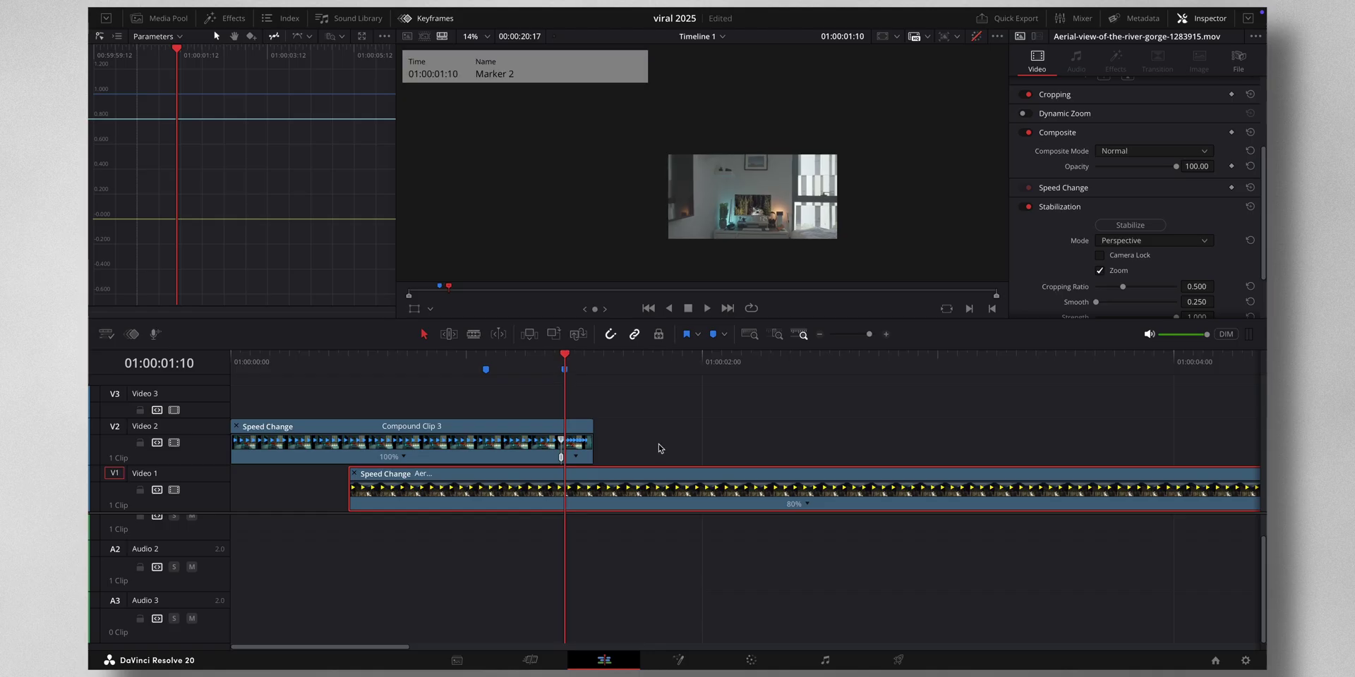
pyautogui.click(810, 507)
pyautogui.click(824, 523)
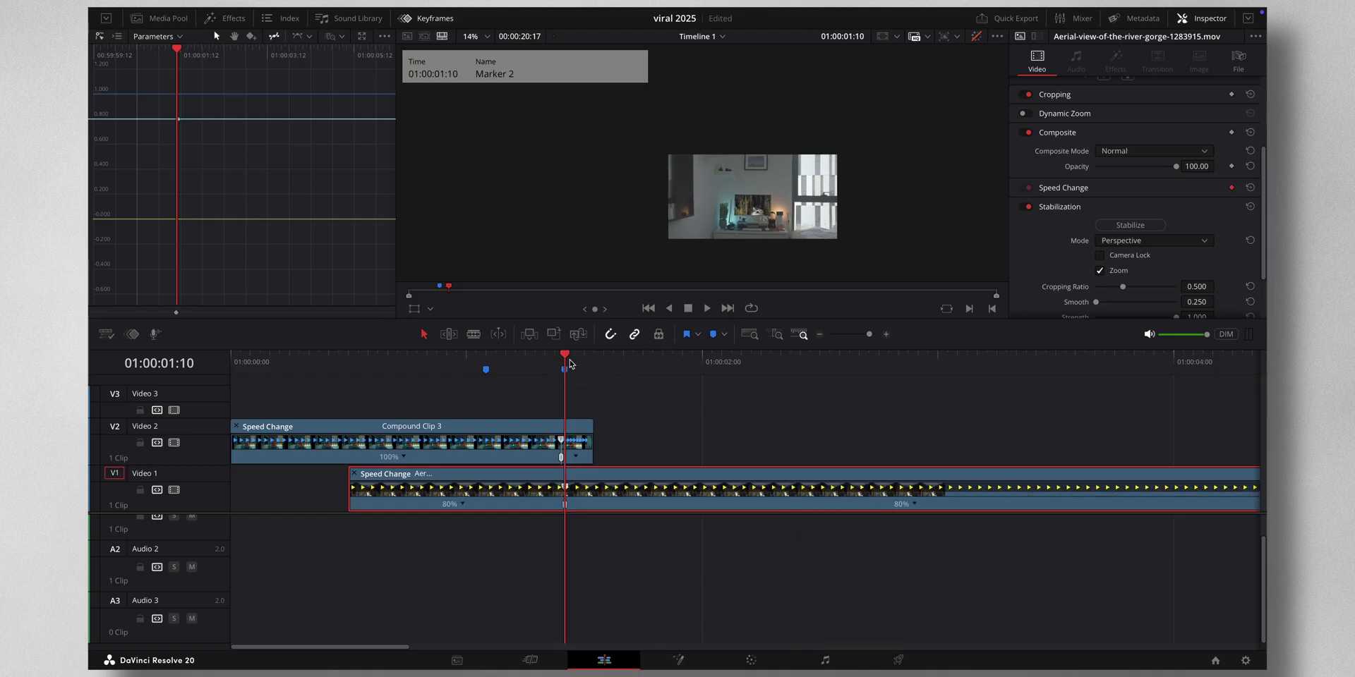
pyautogui.moveTo(568, 361); pyautogui.dragTo(859, 384)
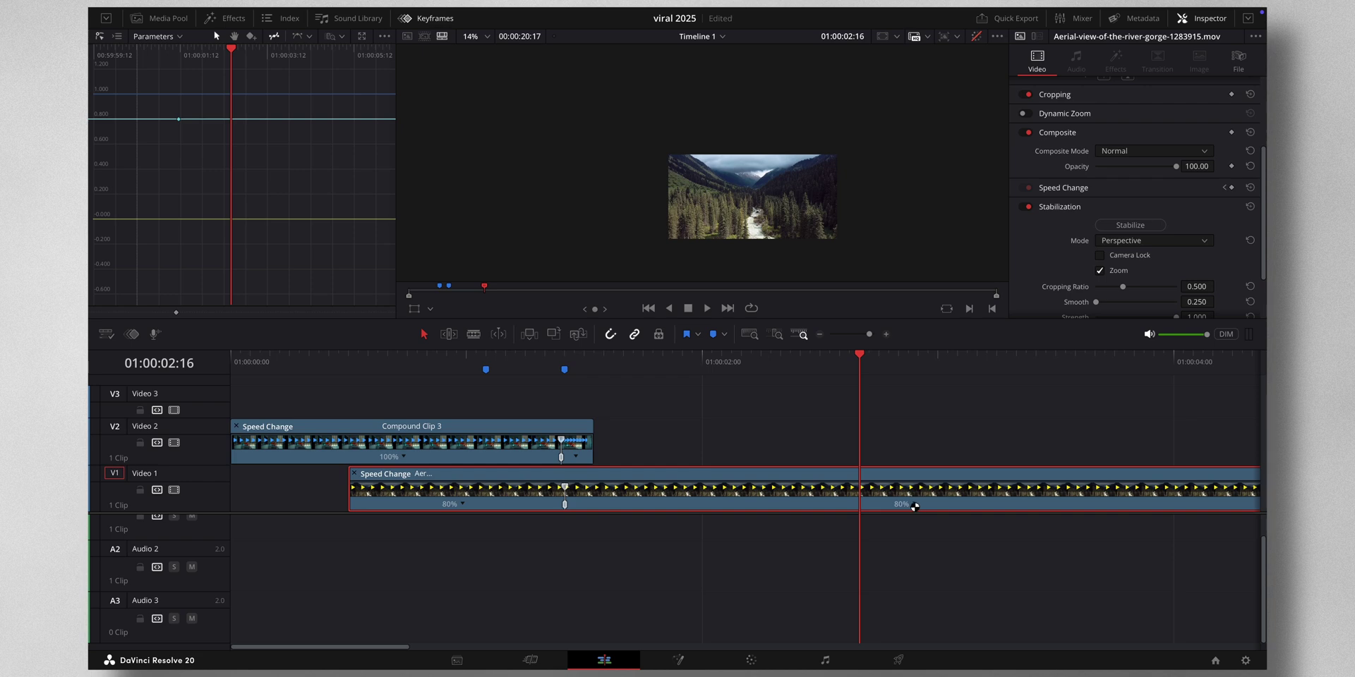
pyautogui.click(914, 505)
pyautogui.click(927, 522)
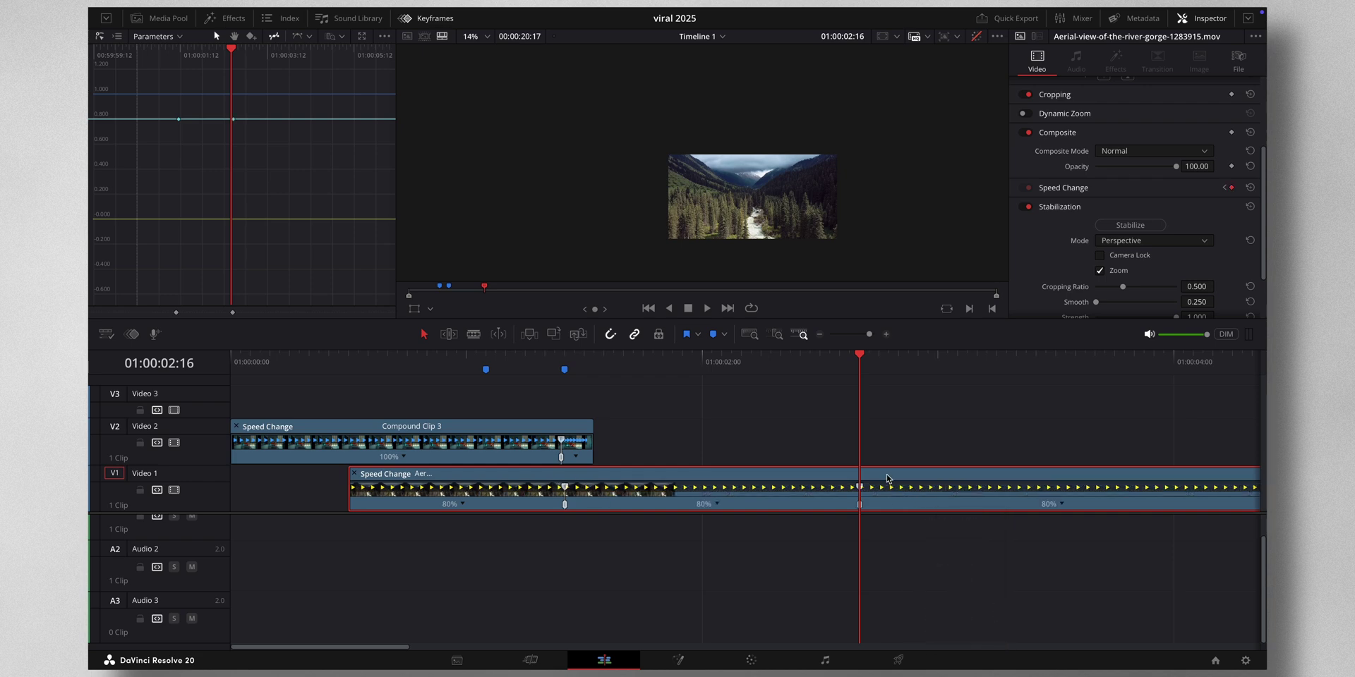
# - Drag the speed points so the middle section runs at 1072% between 80% sections
pyautogui.click(887, 335)
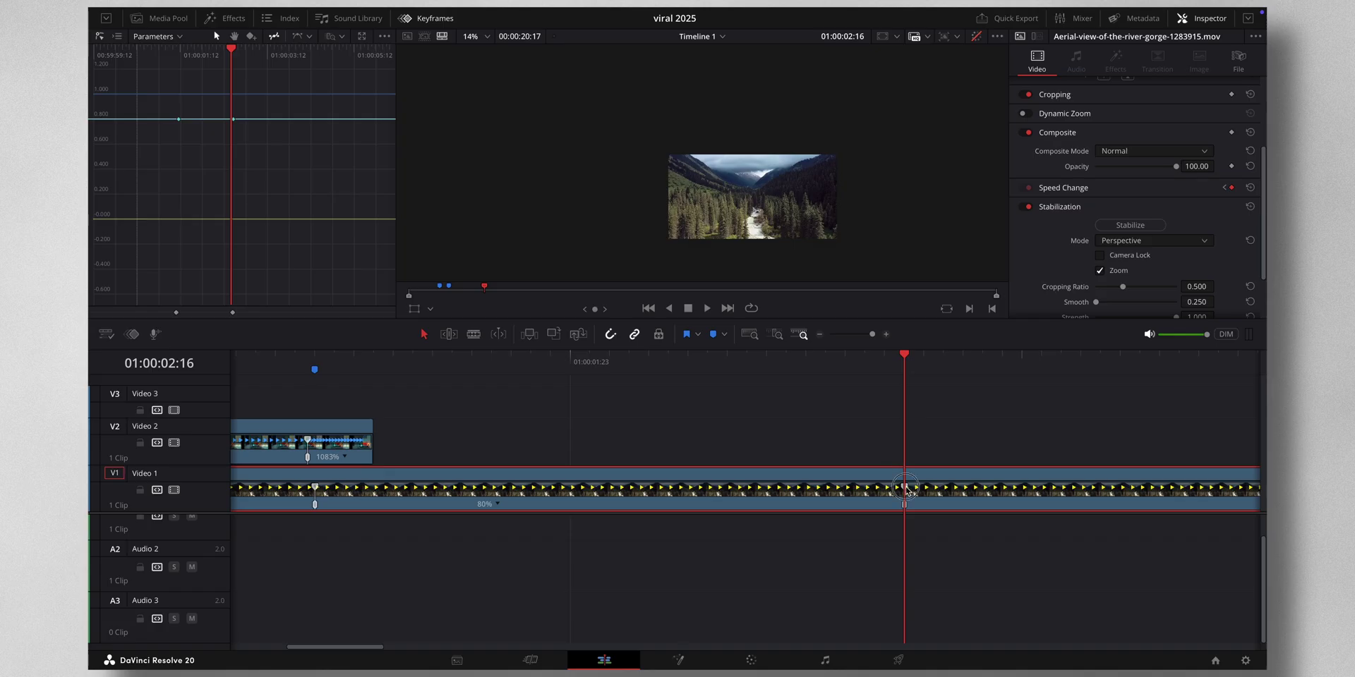
pyautogui.moveTo(906, 489); pyautogui.dragTo(353, 486)
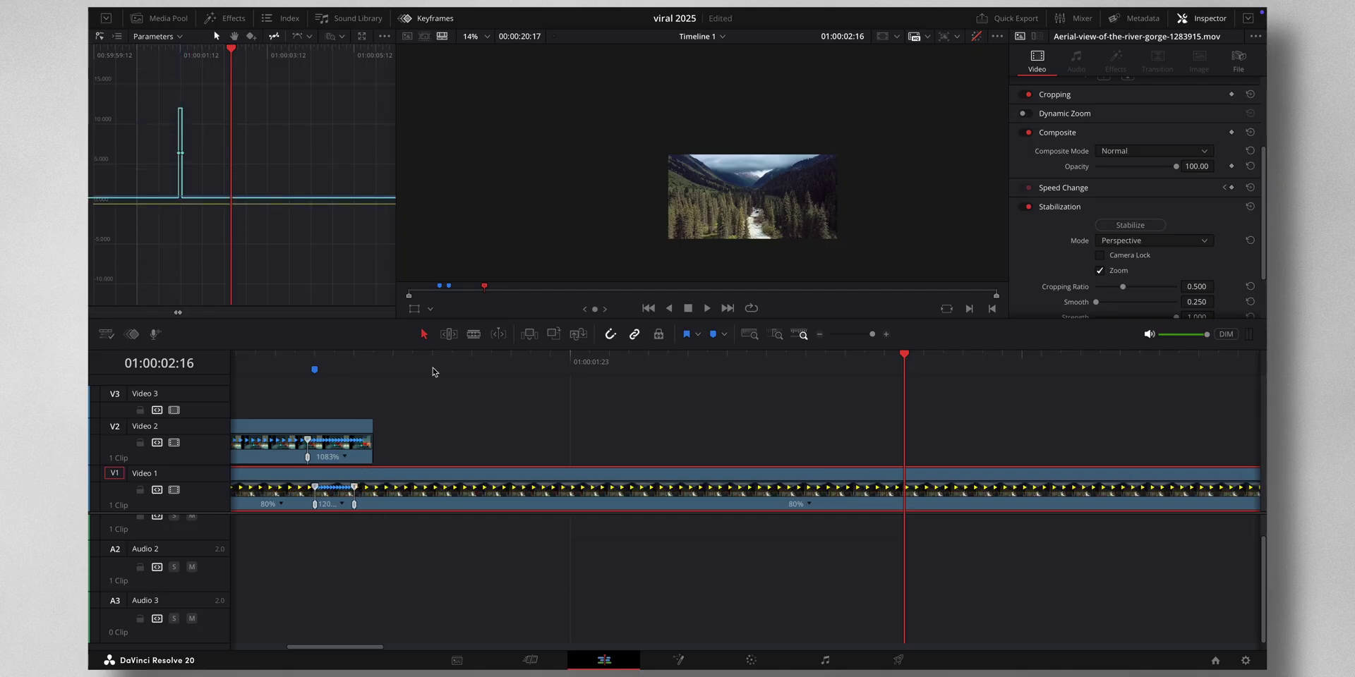
pyautogui.hscroll(-3, 515, 428)
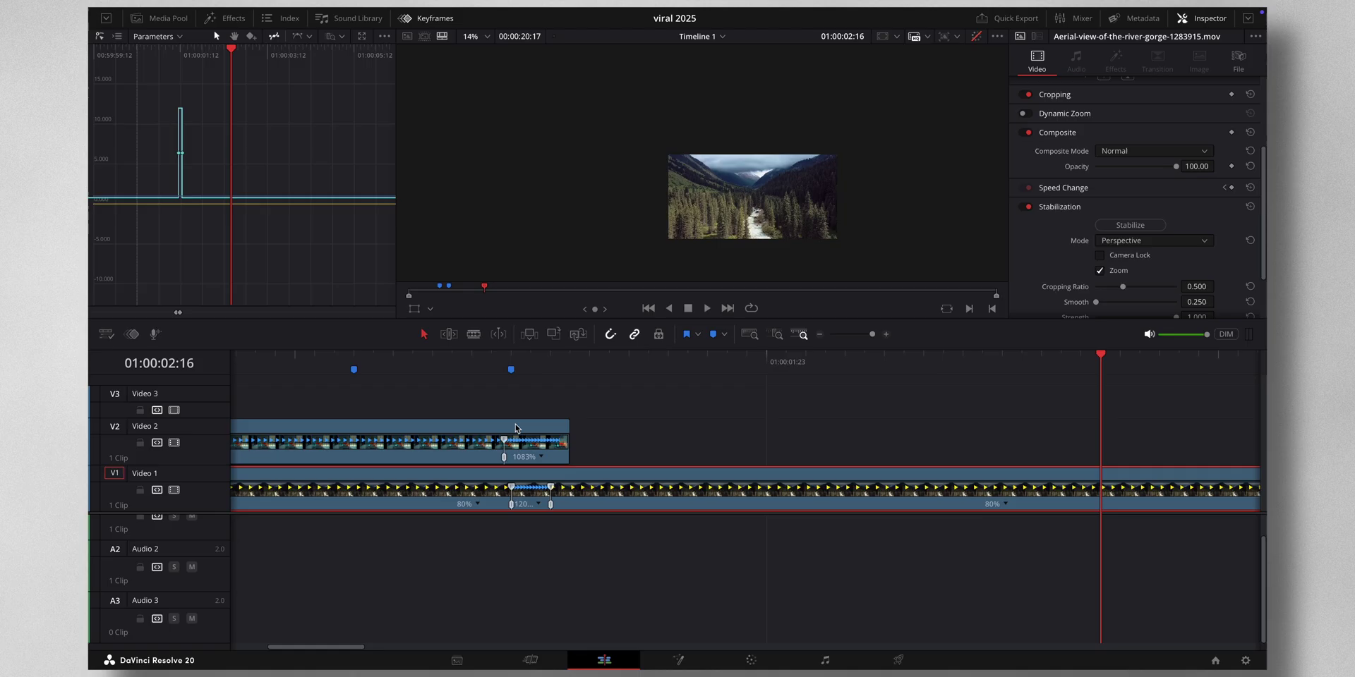
pyautogui.click(533, 361)
pyautogui.click(886, 336)
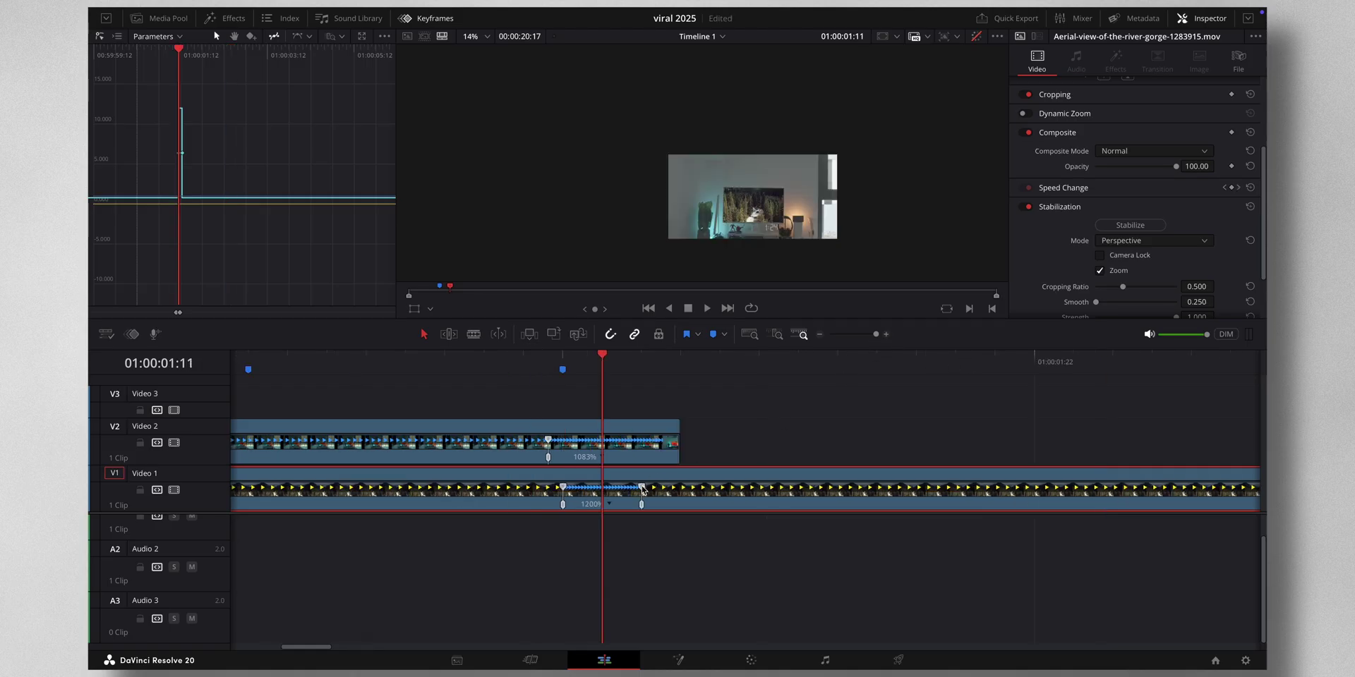
pyautogui.moveTo(656, 489); pyautogui.dragTo(702, 488)
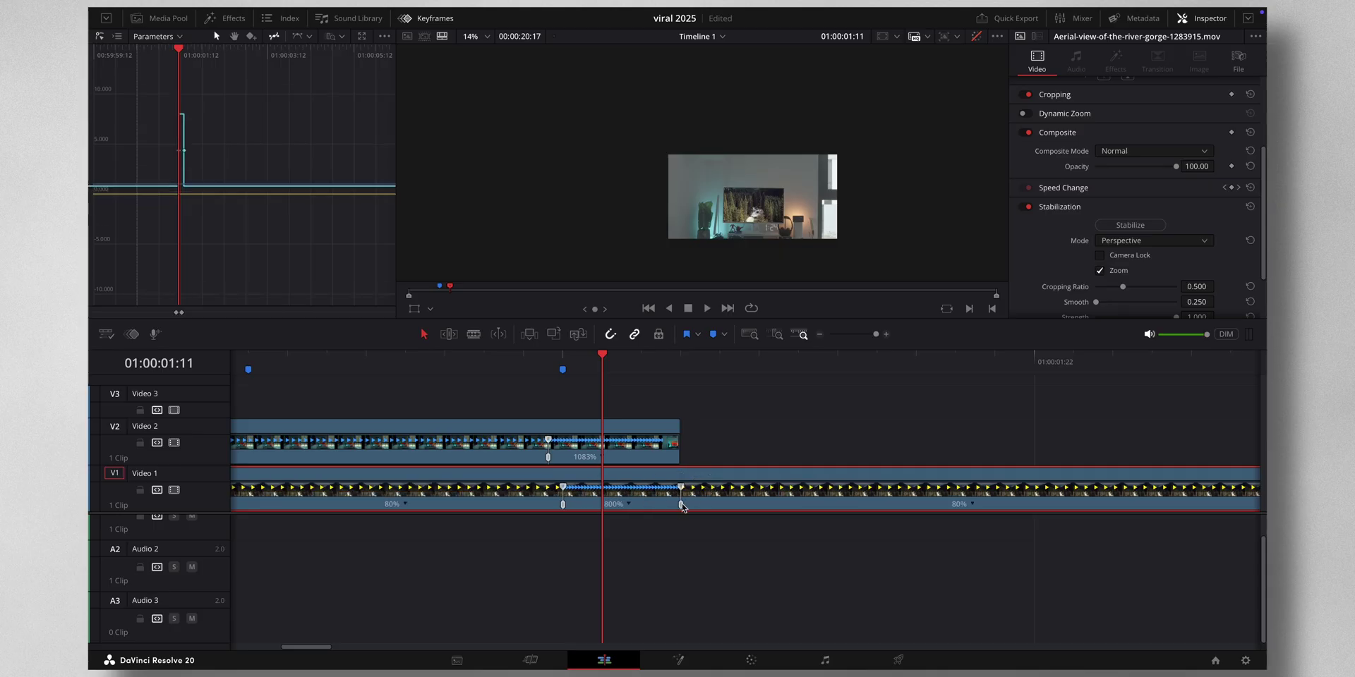
pyautogui.moveTo(683, 506)
pyautogui.mouseDown()
pyautogui.moveTo(747, 488)
pyautogui.moveTo(677, 488)
pyautogui.mouseUp()
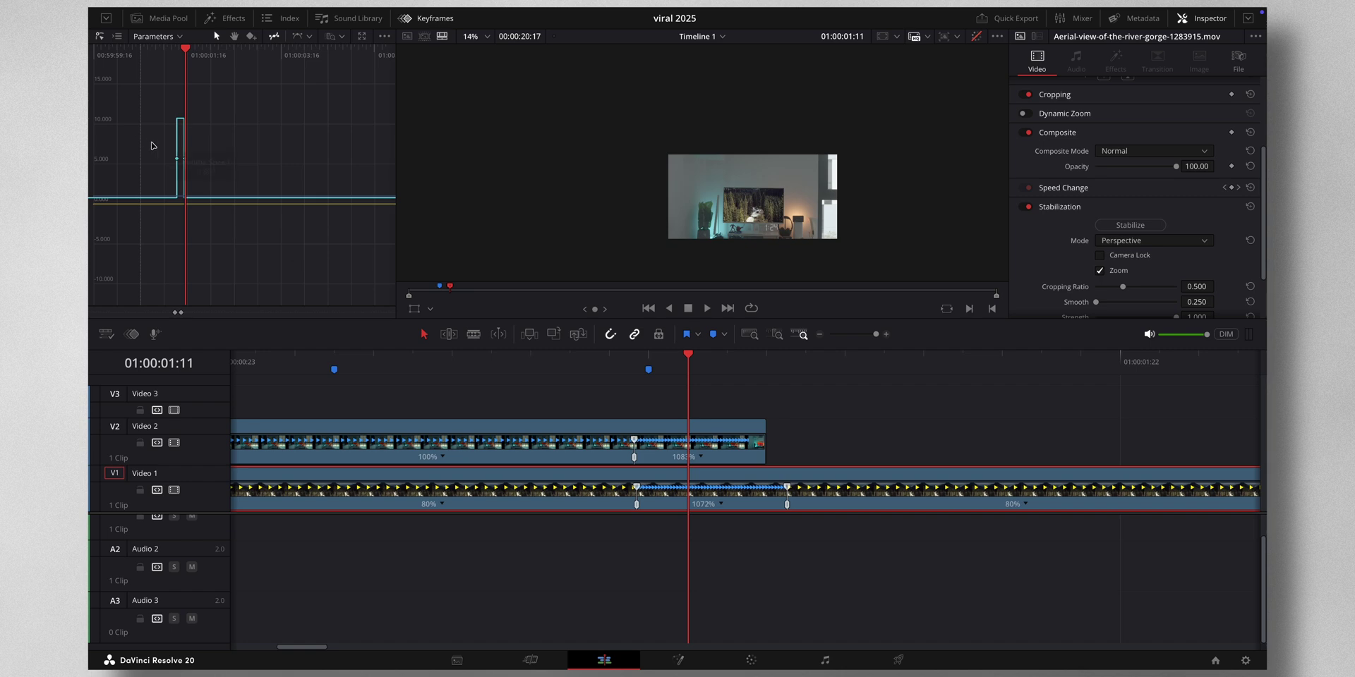
# - Smooth the retime curve keyframes, reshape their handles for eased ramps, and play the result
pyautogui.moveTo(152, 143); pyautogui.dragTo(238, 177)
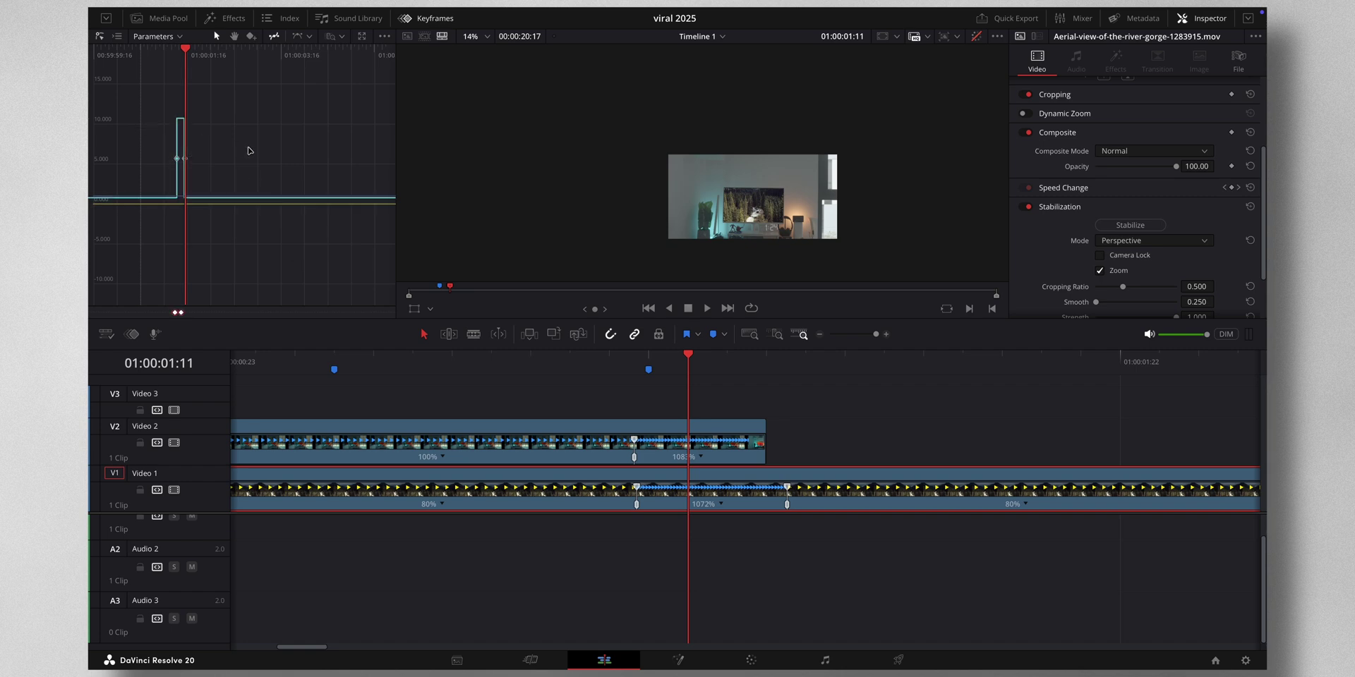
pyautogui.click(297, 39)
pyautogui.moveTo(185, 159)
pyautogui.moveTo(185, 159); pyautogui.dragTo(93, 164)
pyautogui.click(175, 160)
pyautogui.scroll(-4, 365, 395)
pyautogui.press('space')
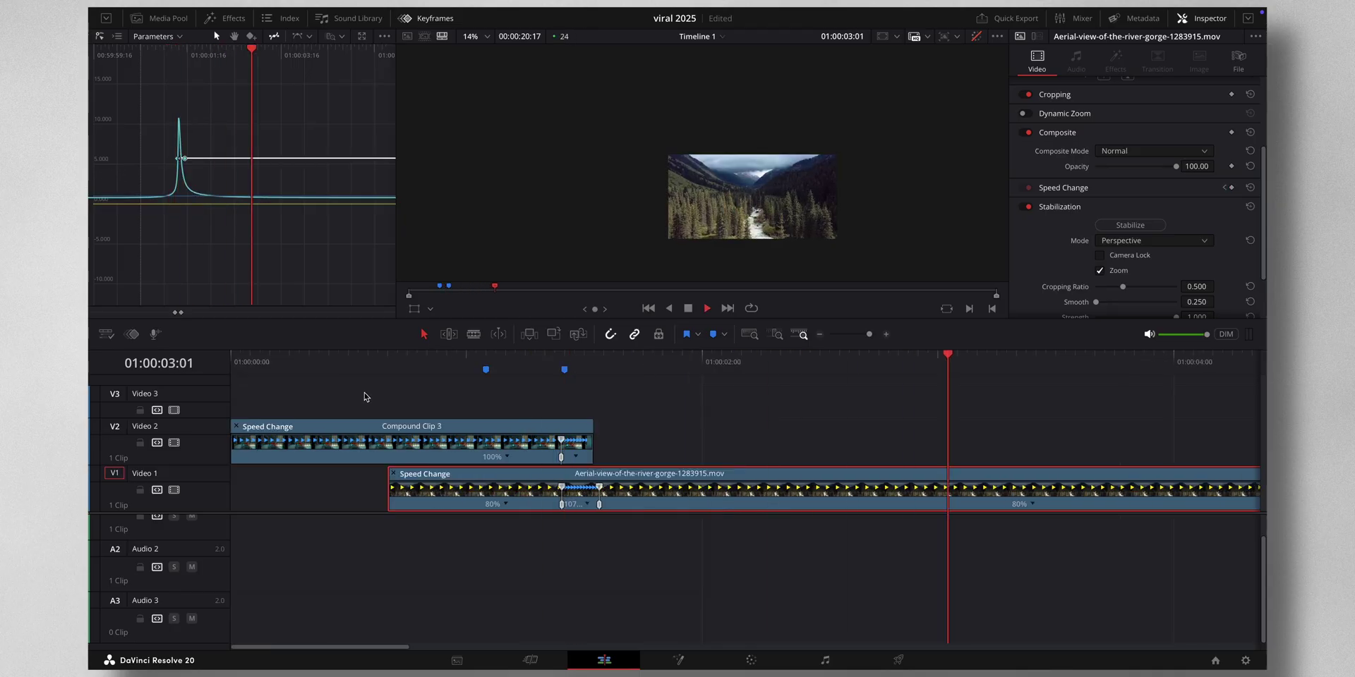
pyautogui.press('space')
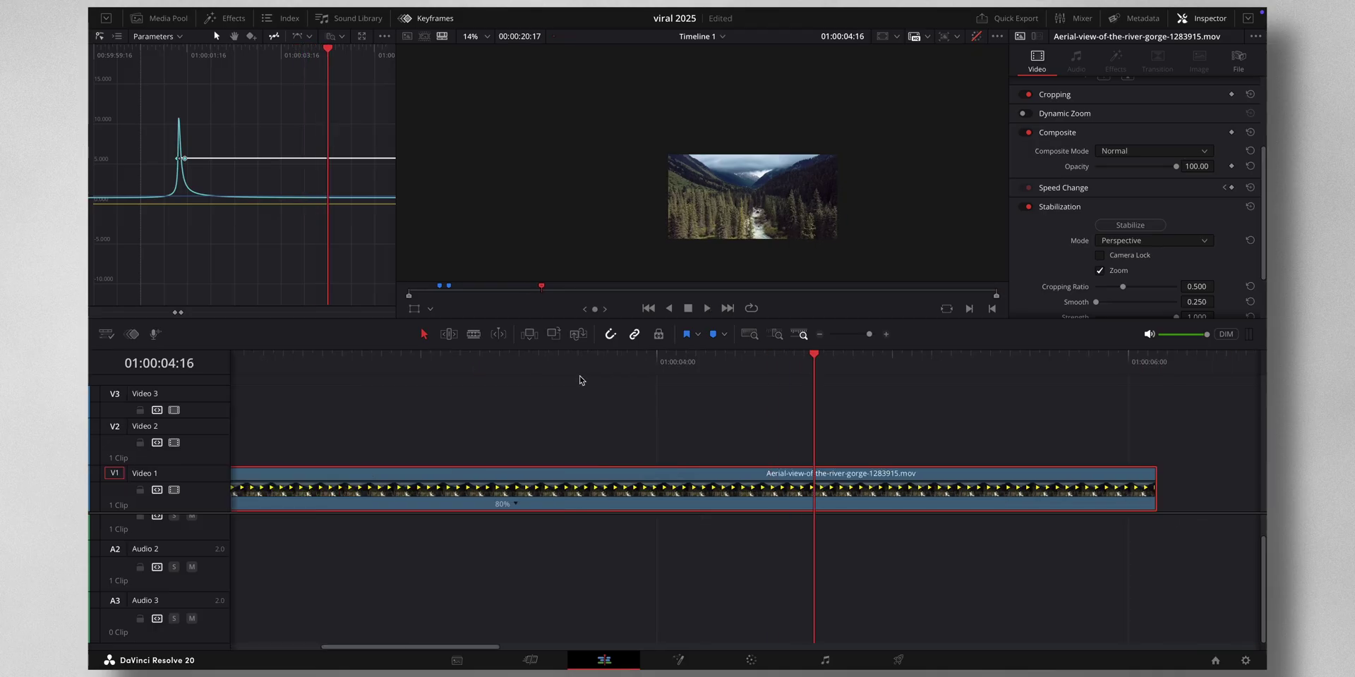